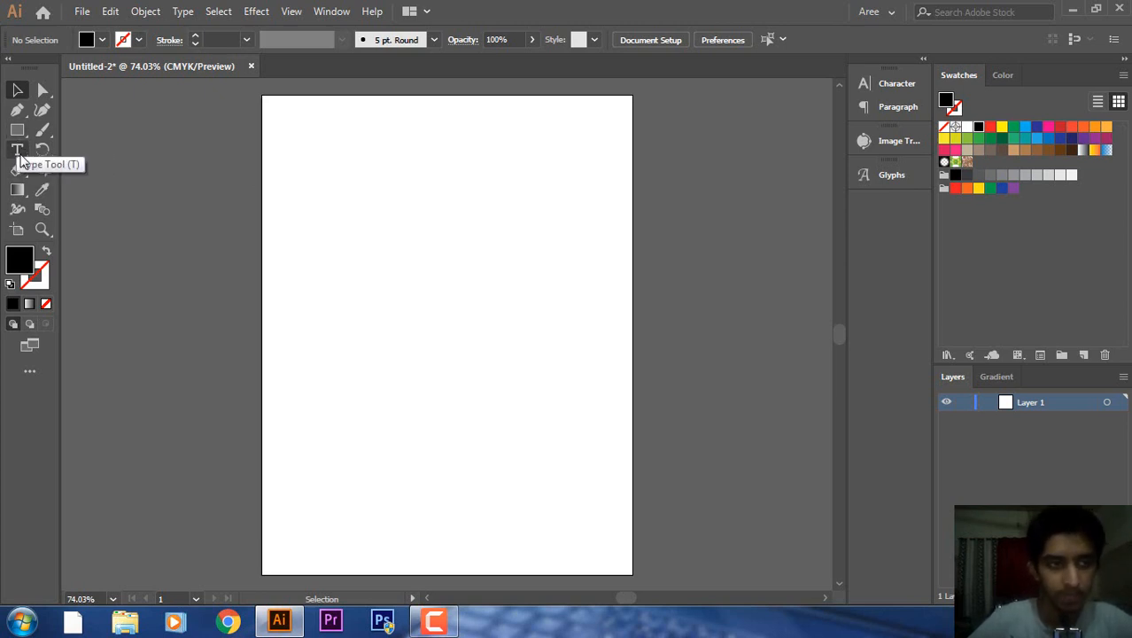
Make the Type Tool (T) active after briefly checking the Selection tool and the Type flyout.
left_click(18, 150)
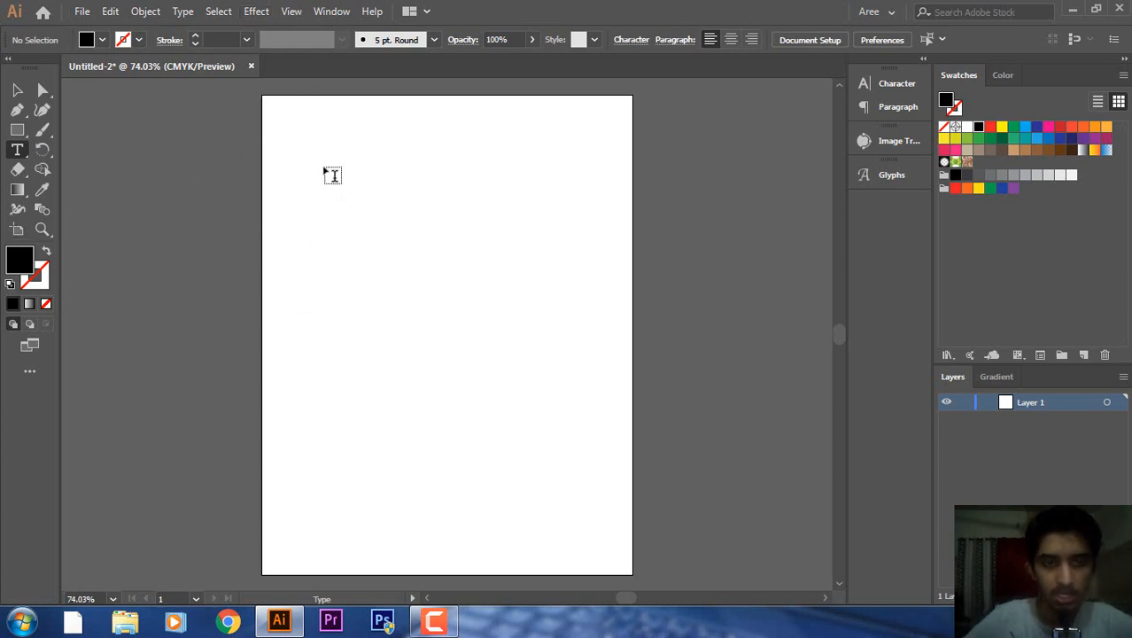
left_click(16, 94)
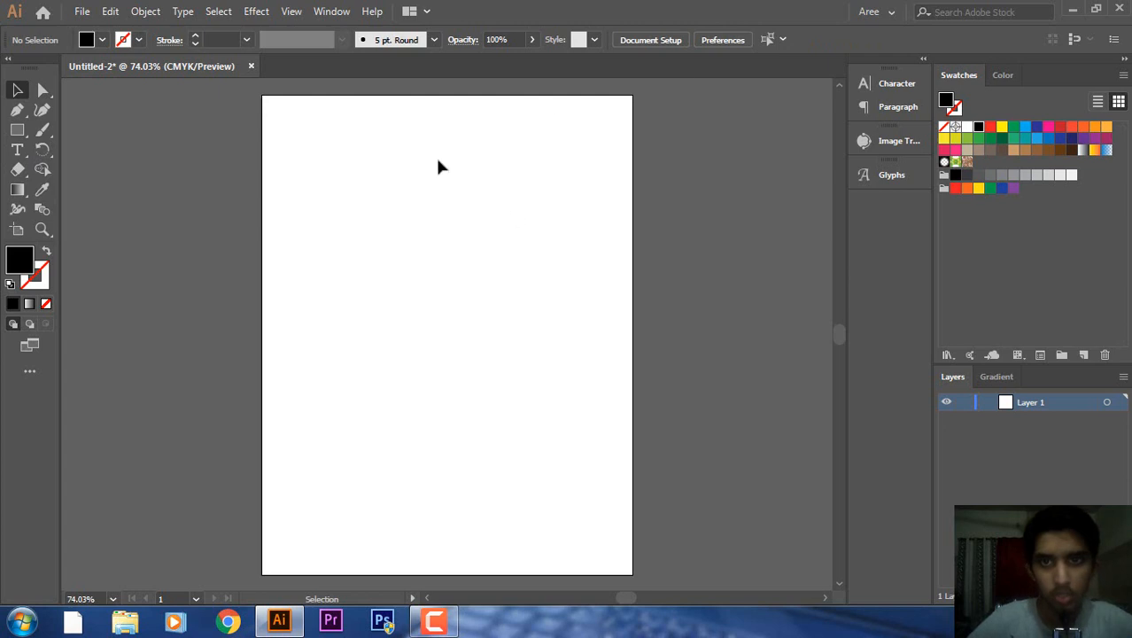
left_click(17, 150)
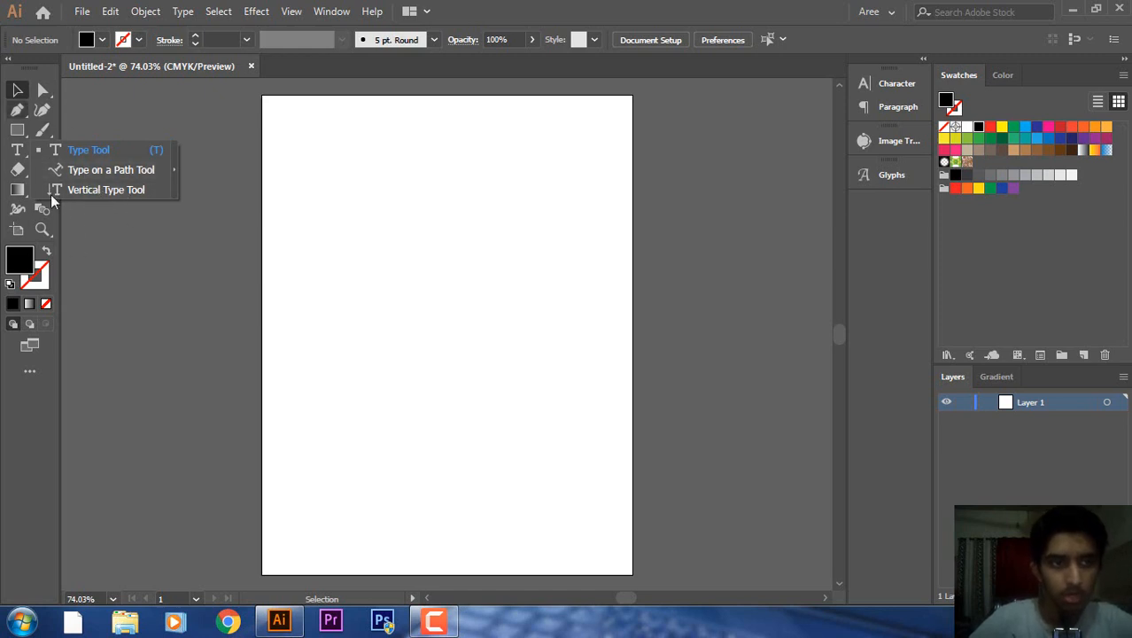
left_click(17, 152)
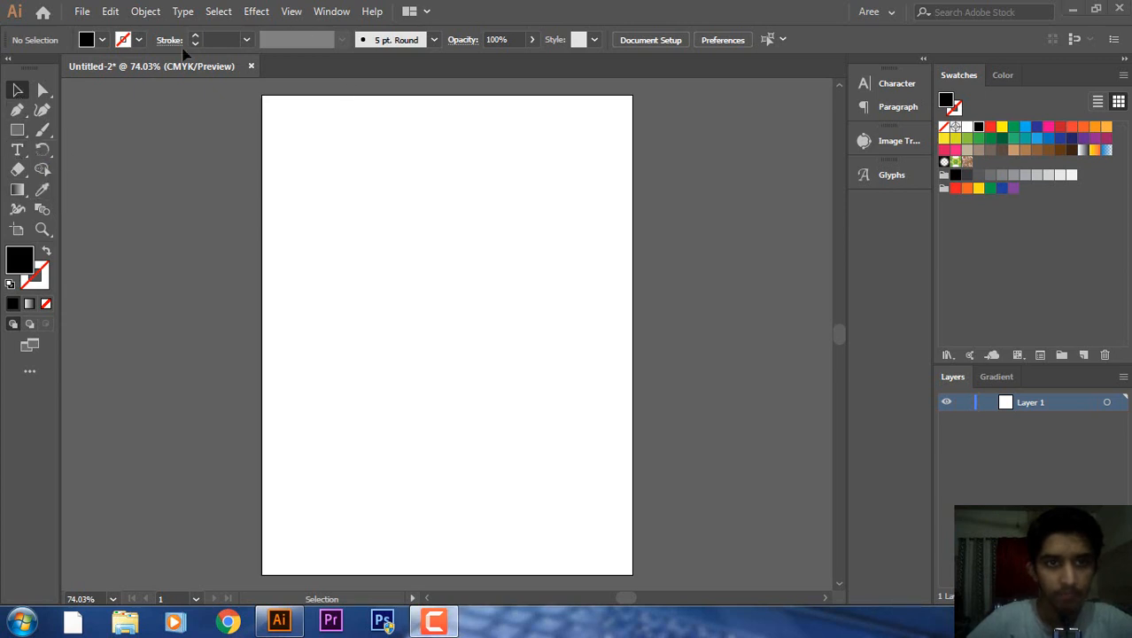
left_click(17, 152)
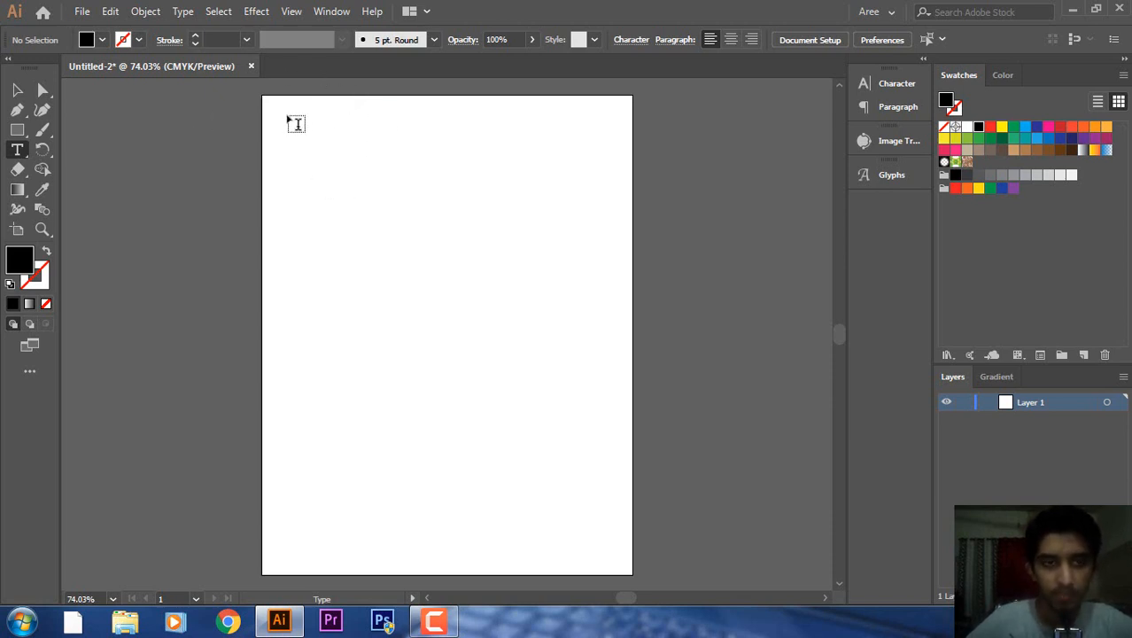
Draw a Lorem ipsum area-type frame and narrow it to about half the page width.
left_click_drag(292, 121, 626, 565)
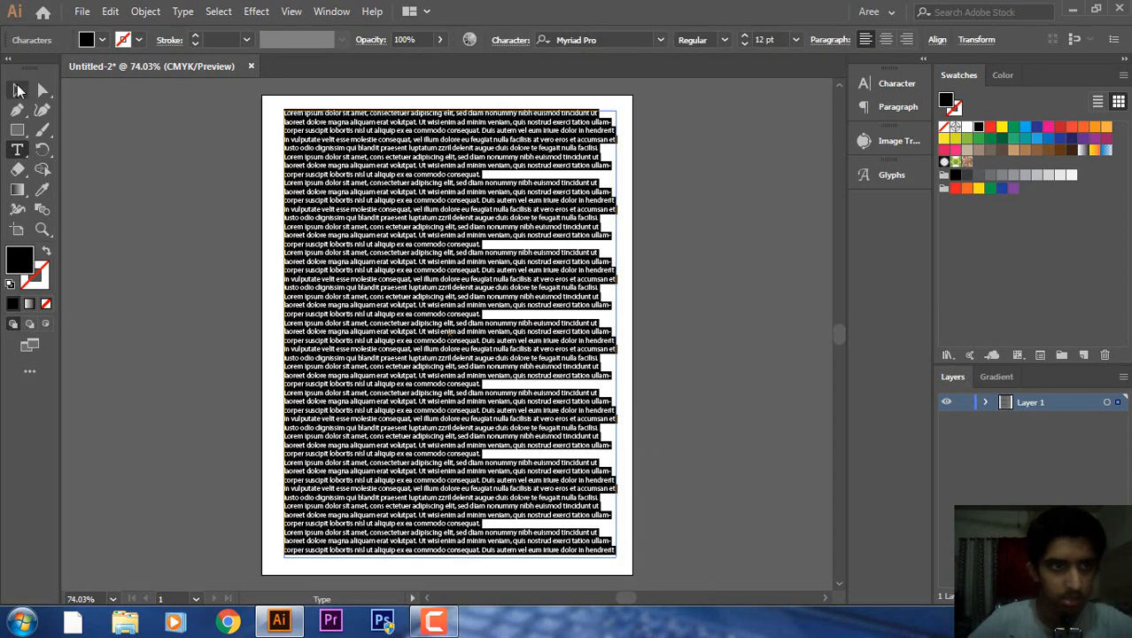
left_click(16, 89)
left_click(190, 250)
left_click(619, 301)
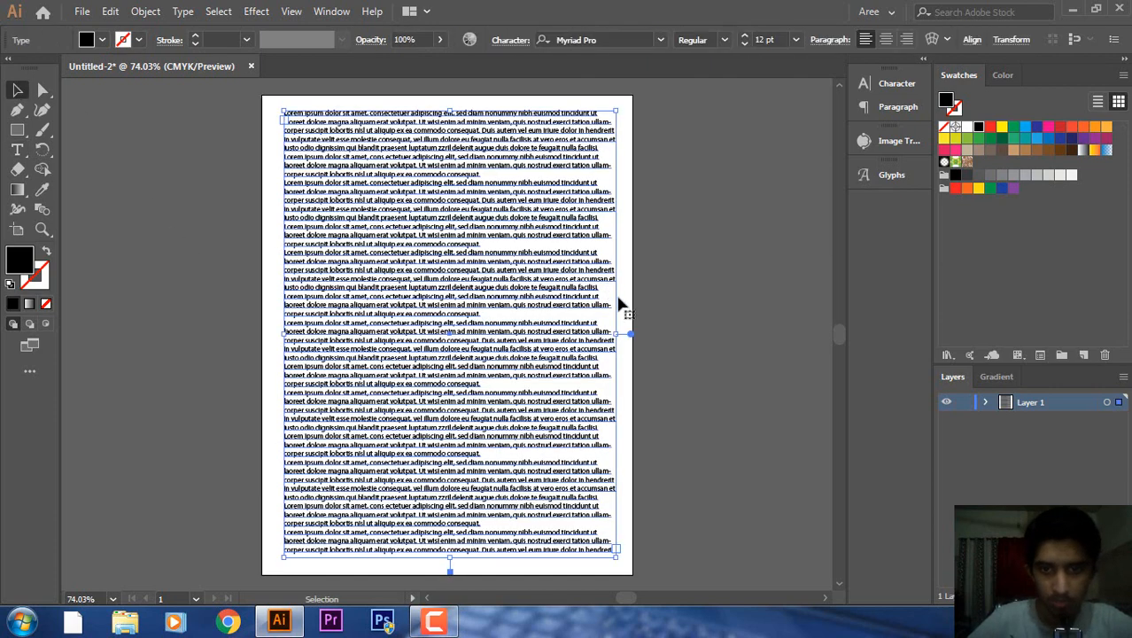
left_click_drag(619, 334, 461, 344)
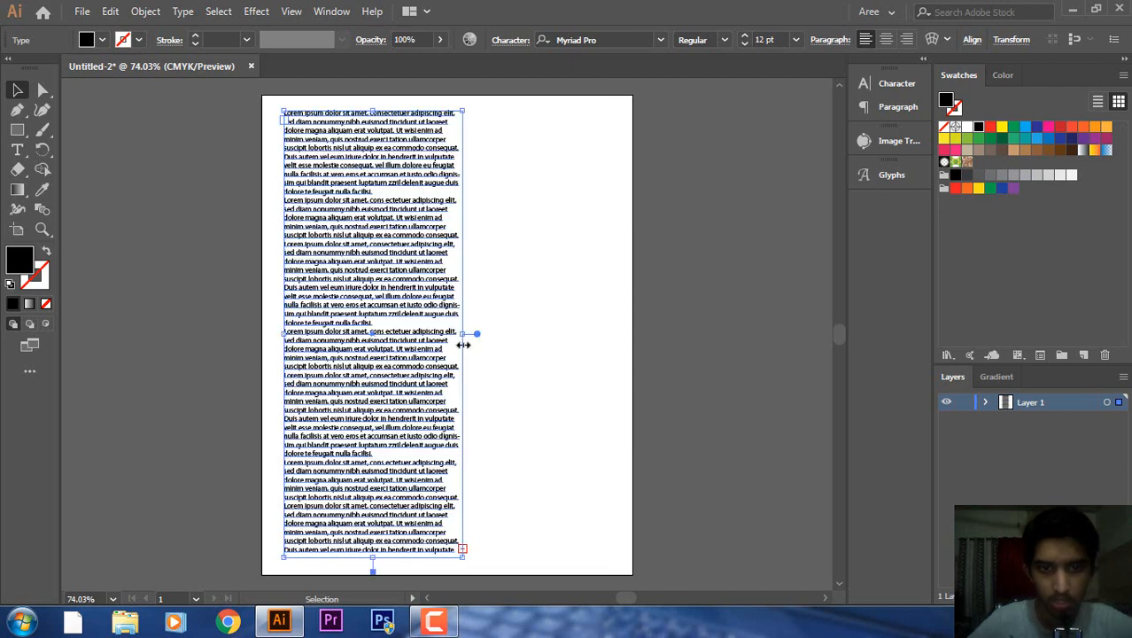
left_click(714, 238)
left_click(343, 280)
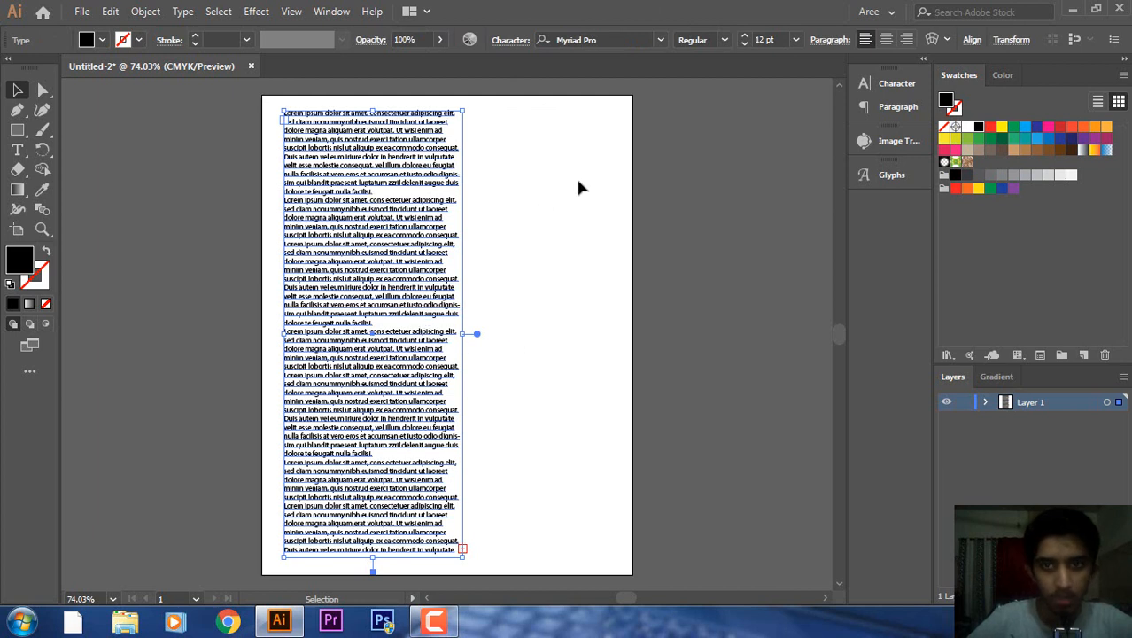
Turn off Hyphenate for the text column in the Paragraph settings.
left_click(830, 41)
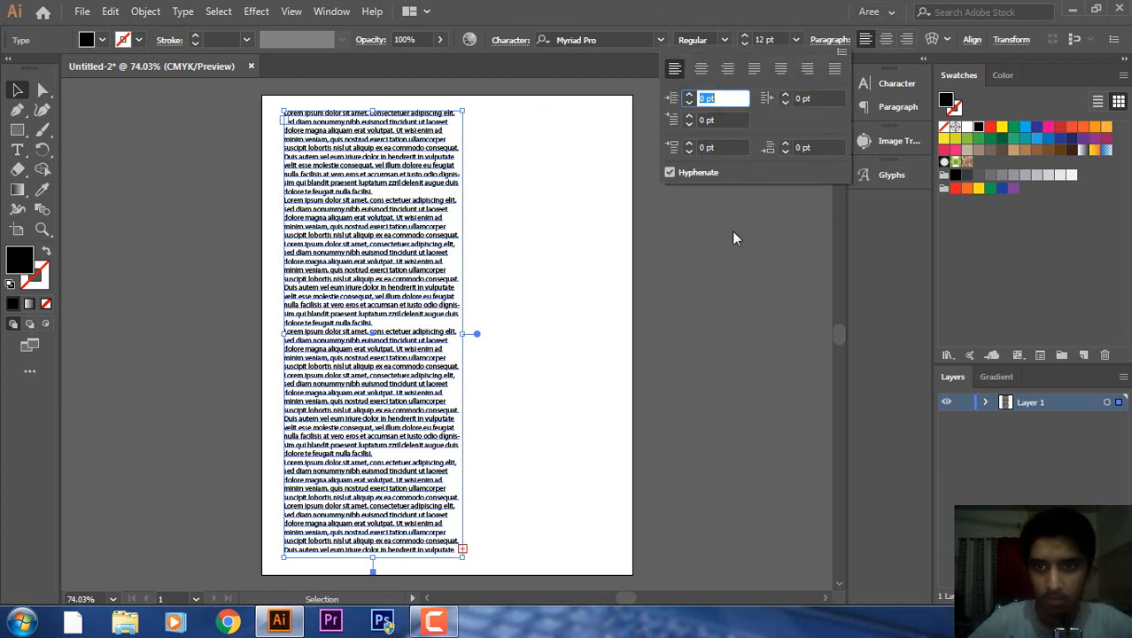
left_click(669, 173)
left_click(837, 41)
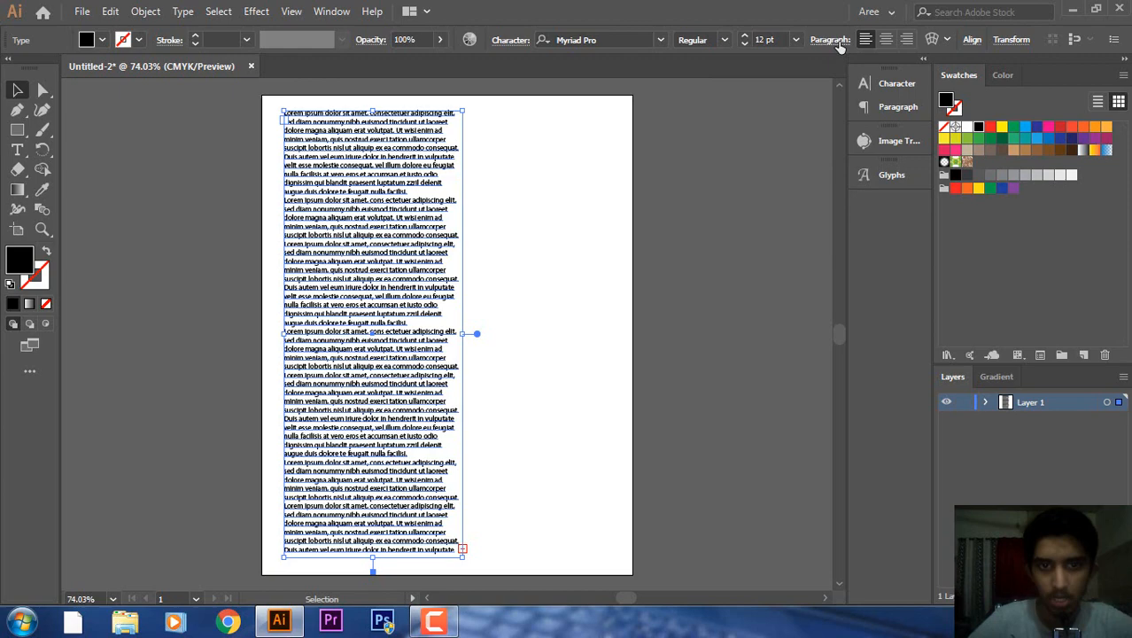
left_click(585, 217)
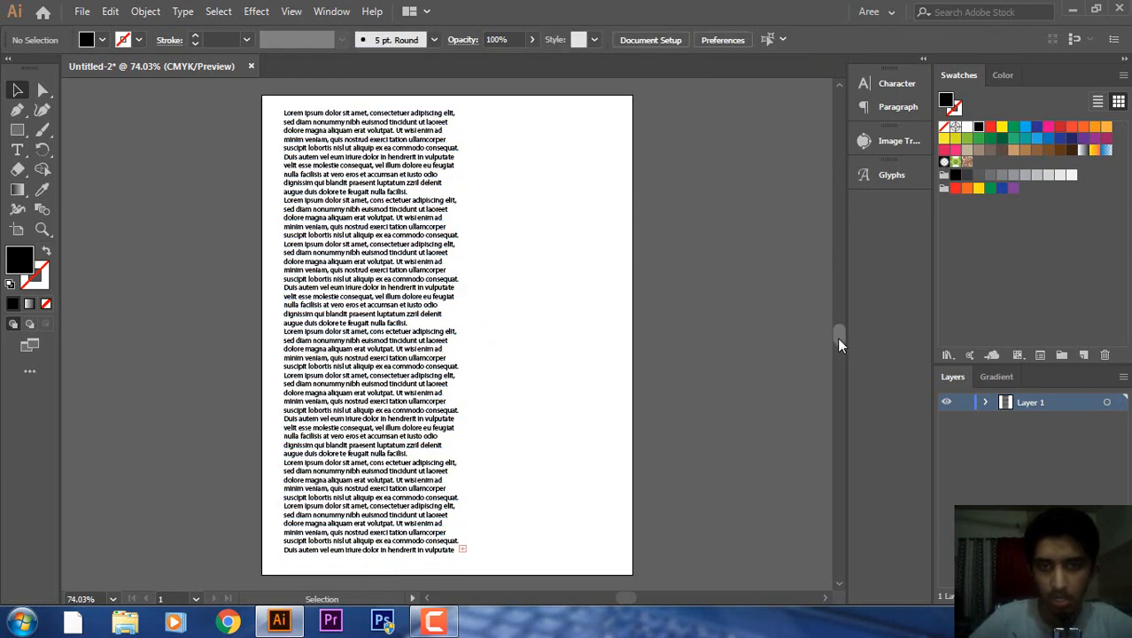
key("ctrl+equal")
key("ctrl+equal")
key("ctrl+equal")
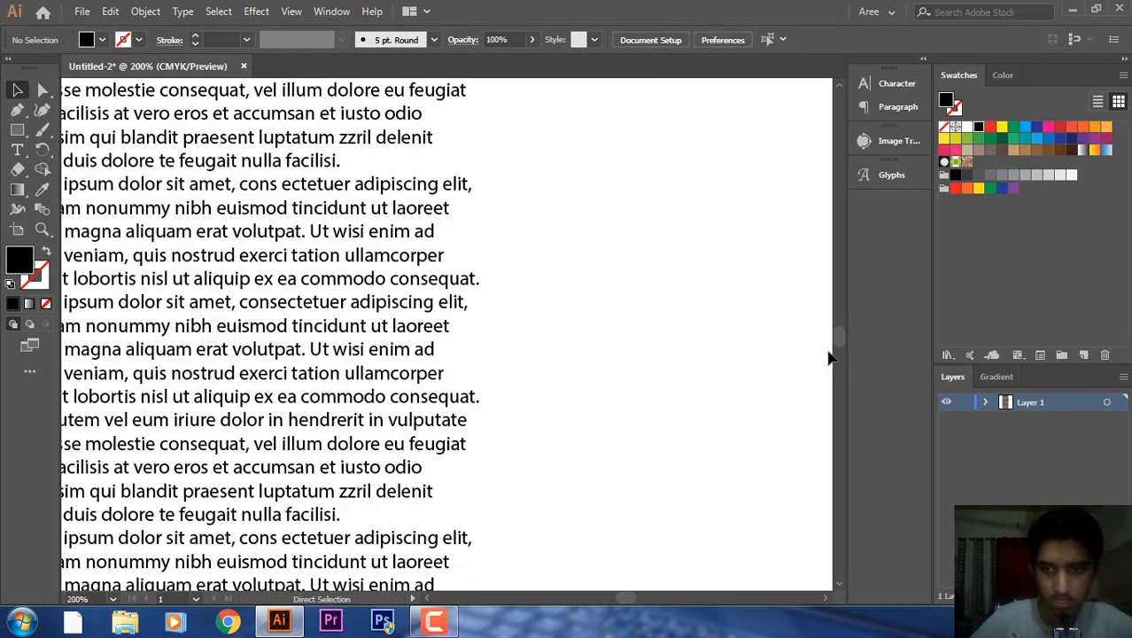
scroll(839, 341, "down", 8)
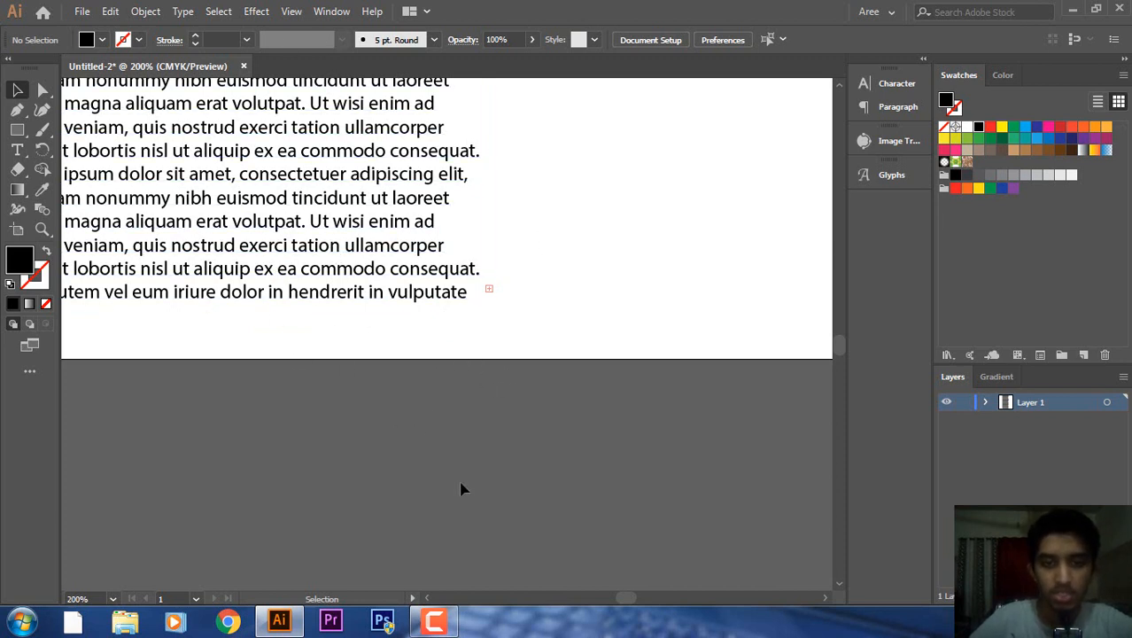
left_click(332, 163)
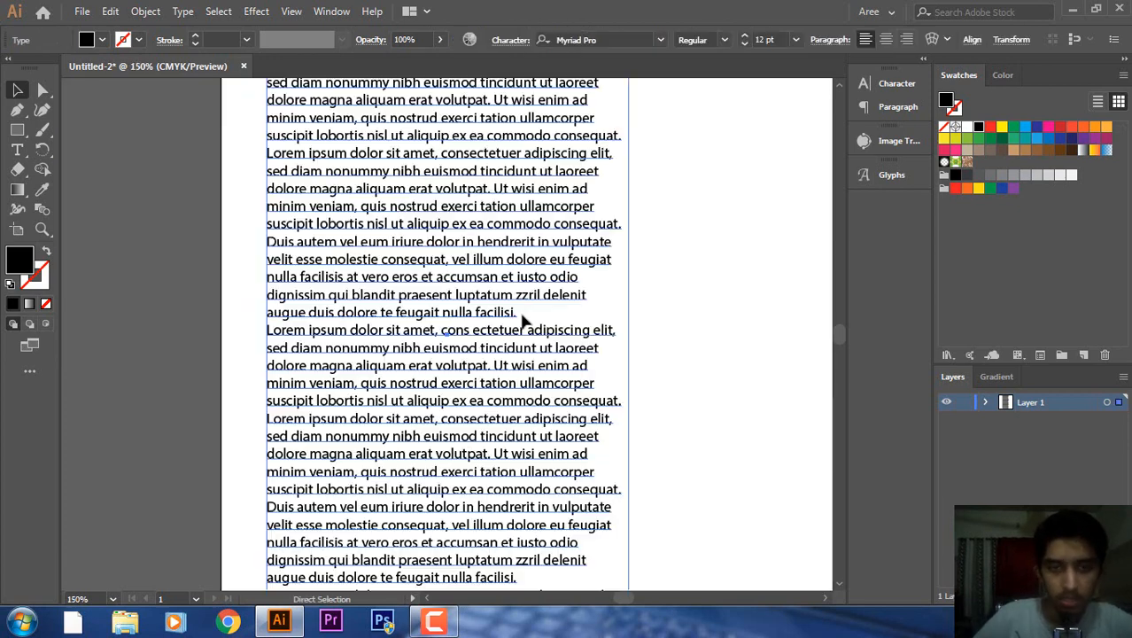
key("ctrl+minus")
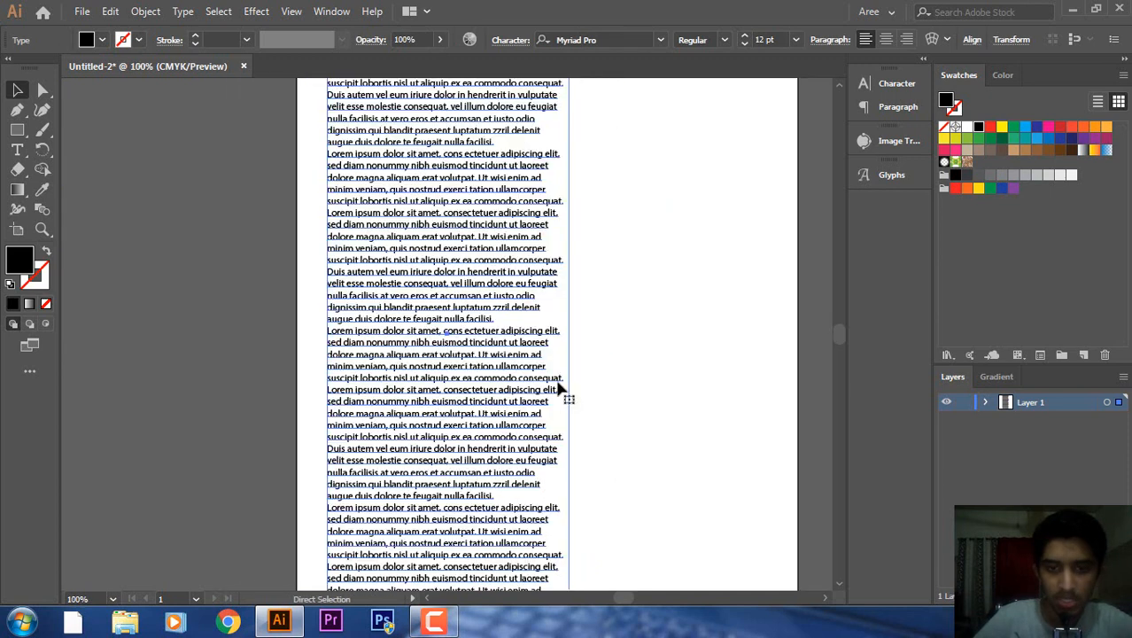
key("ctrl+minus")
scroll(836, 338, "down", 5)
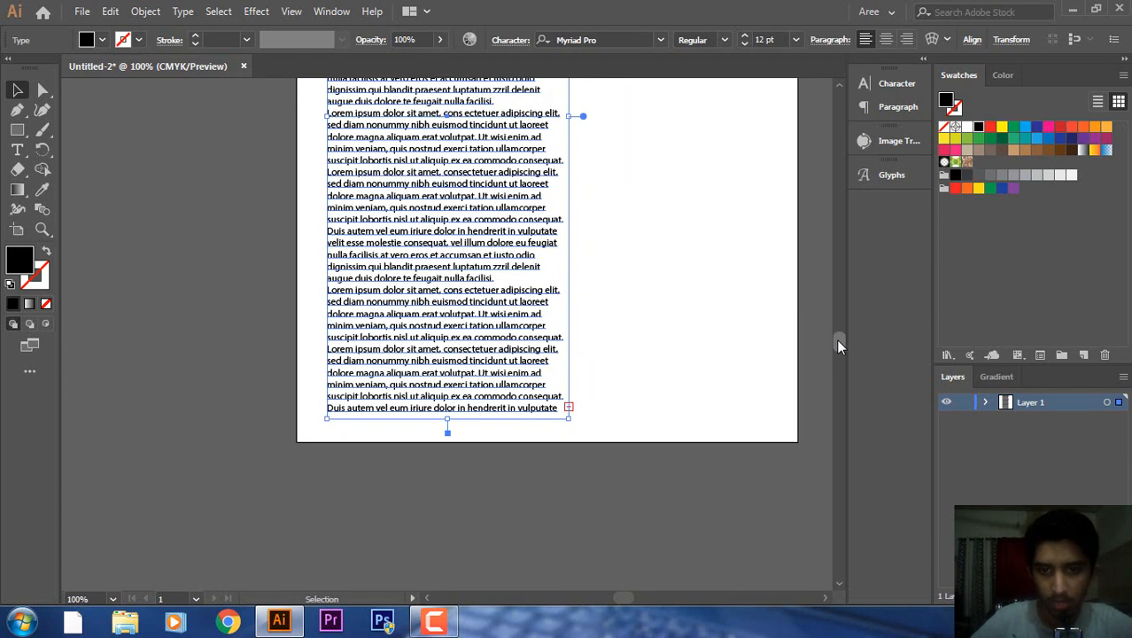
key("t")
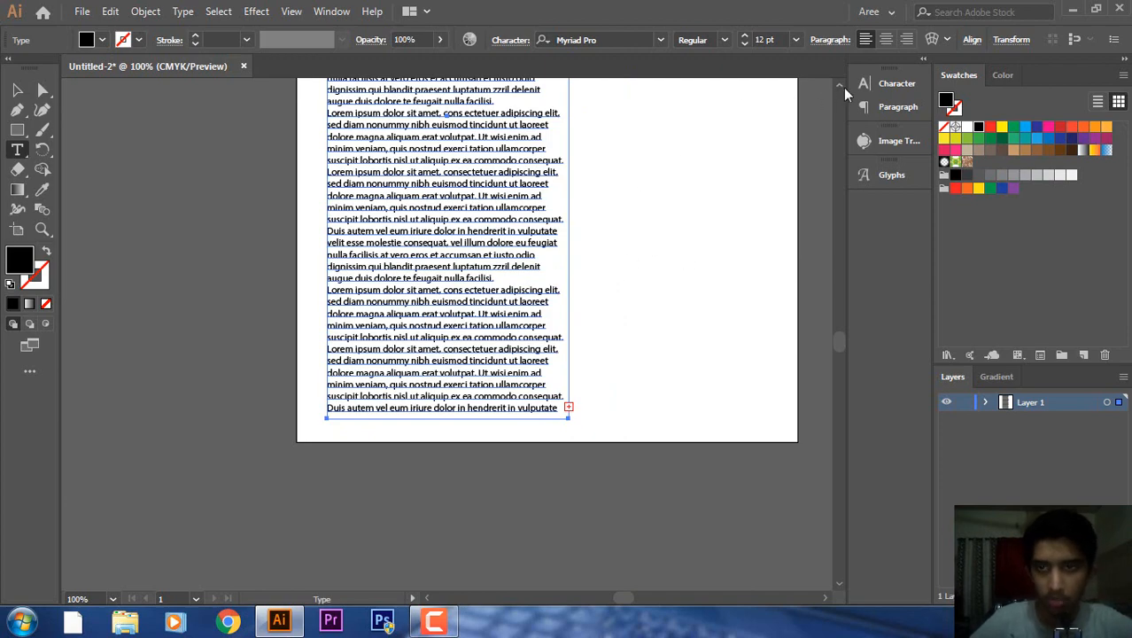
scroll(837, 82, "up", 6)
scroll(836, 82, "up", 3)
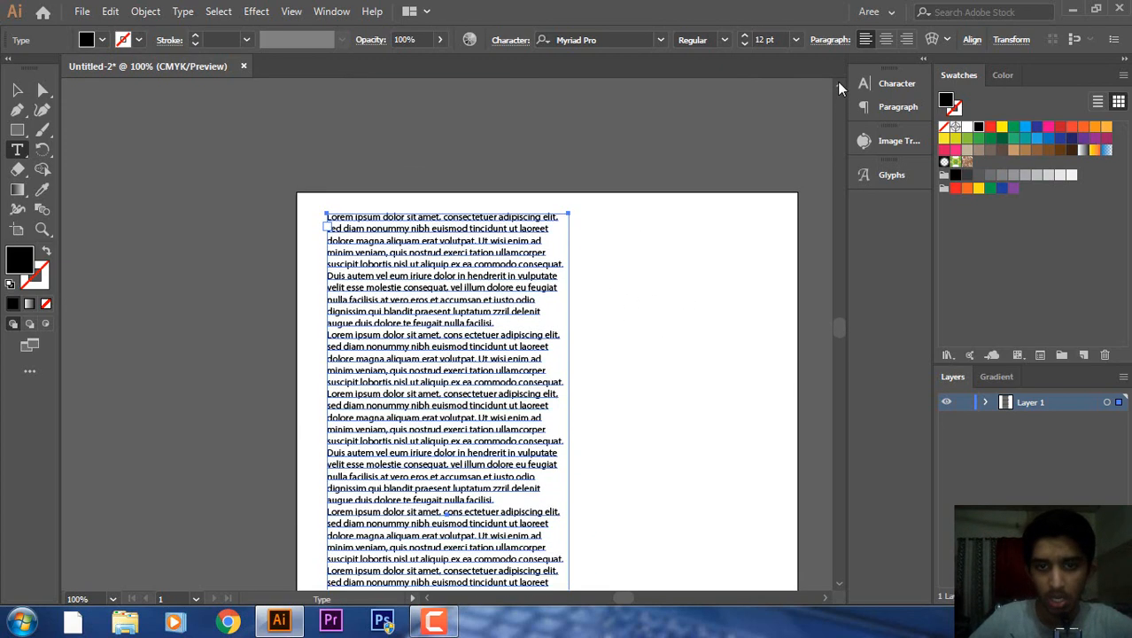
Draw a second area-type frame to the right of the first column, threading the overflow text.
left_click(825, 599)
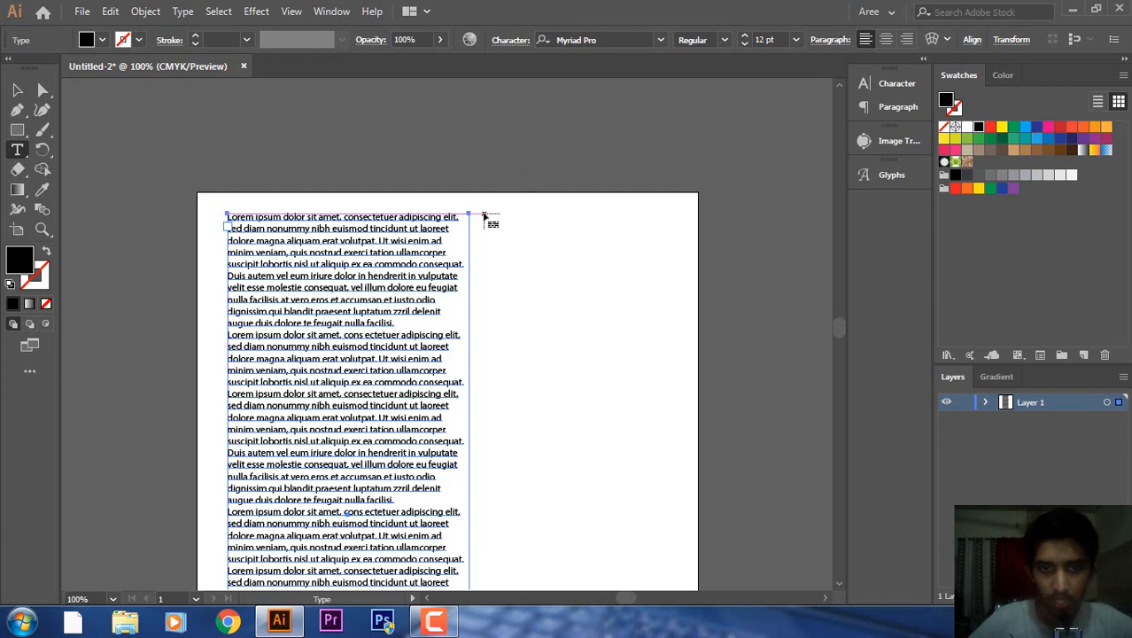
left_click_drag(483, 214, 682, 522)
key("Escape")
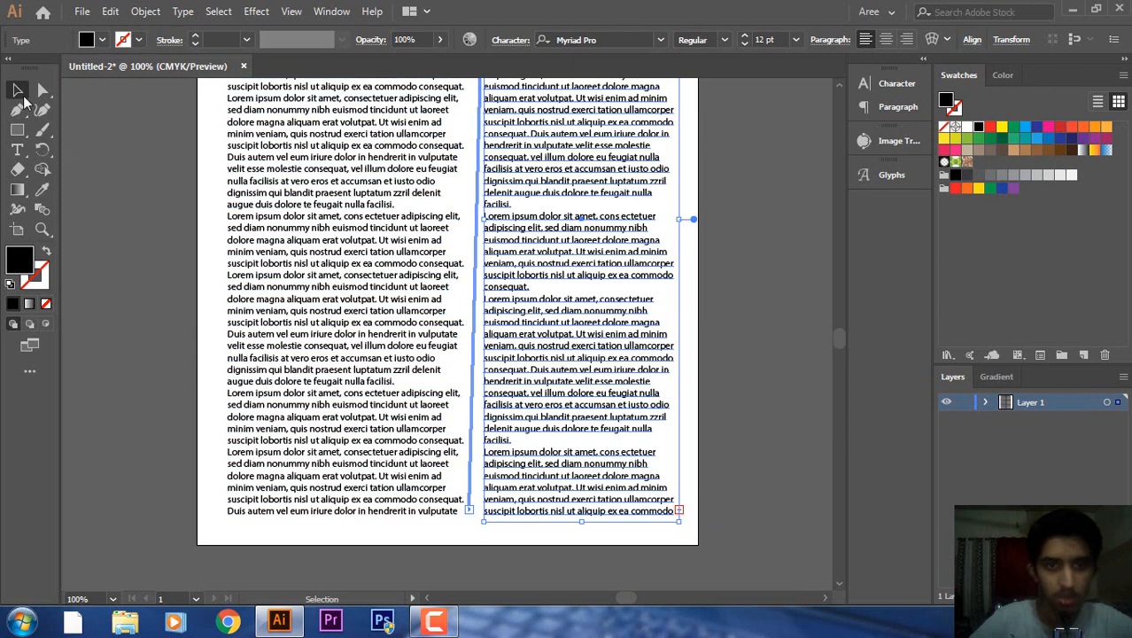
left_click(89, 139)
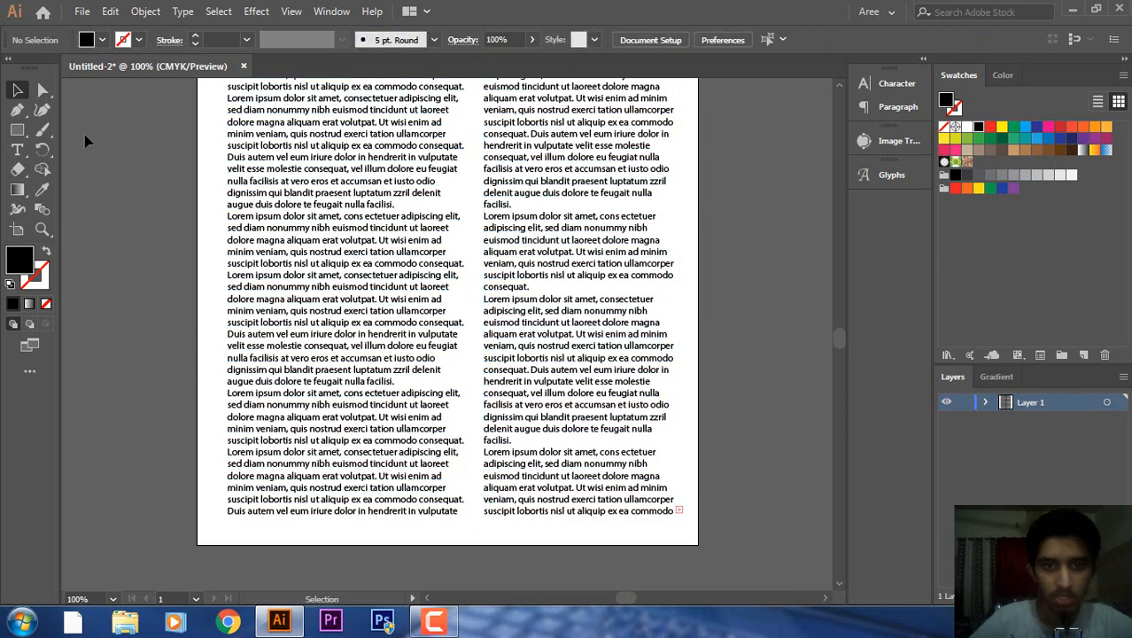
left_click(623, 415)
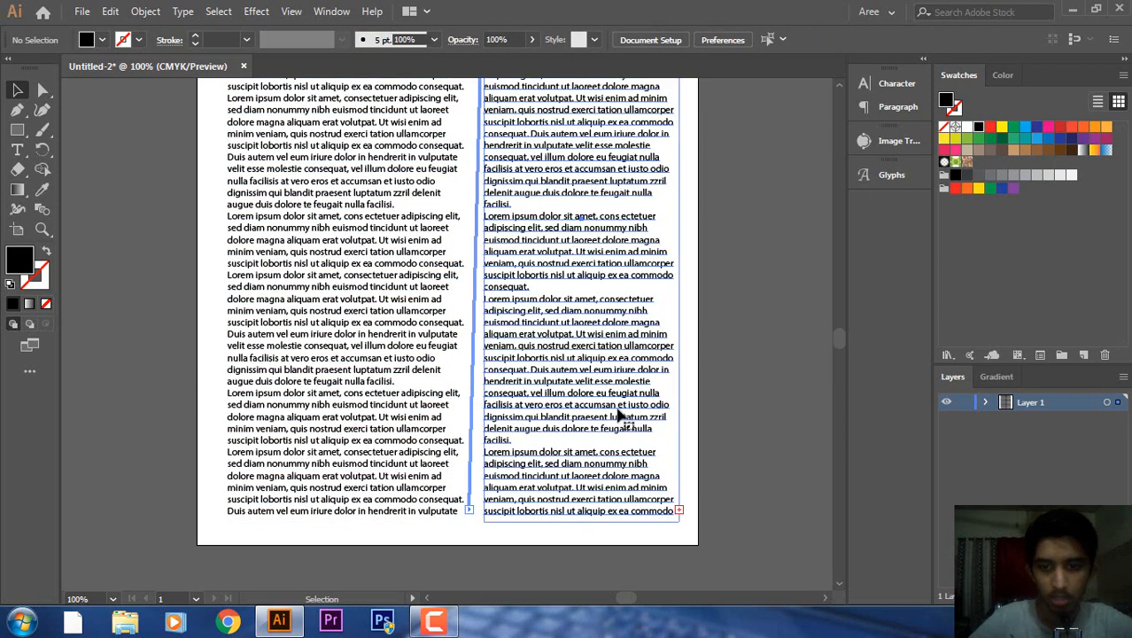
Delete a passage from the top of the right column's text.
double_click(664, 513)
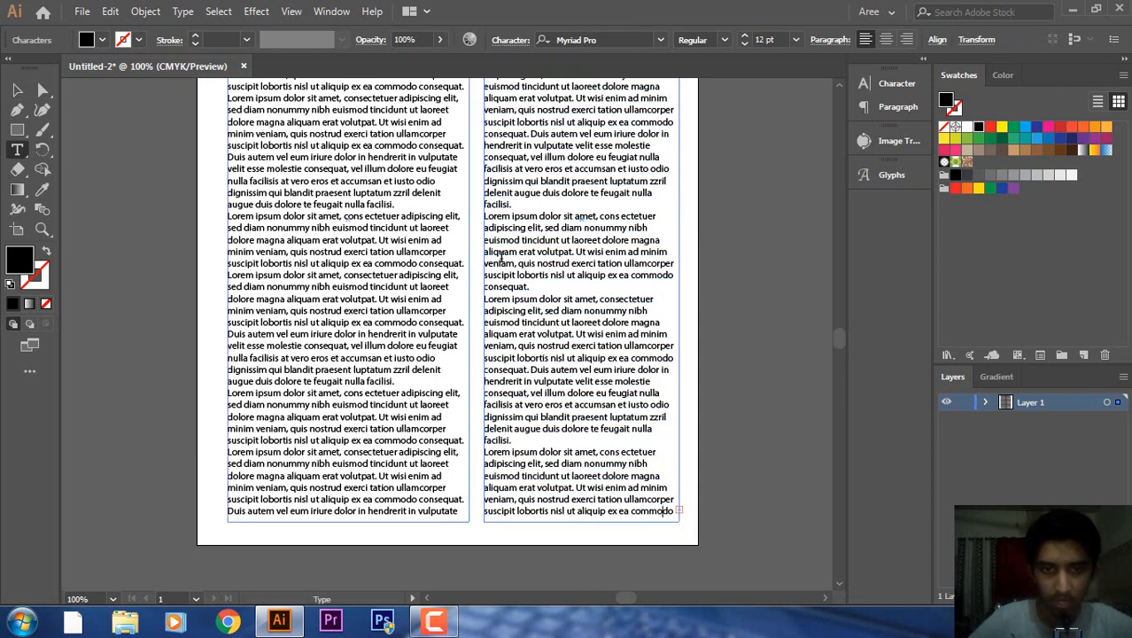
left_click_drag(486, 216, 580, 404)
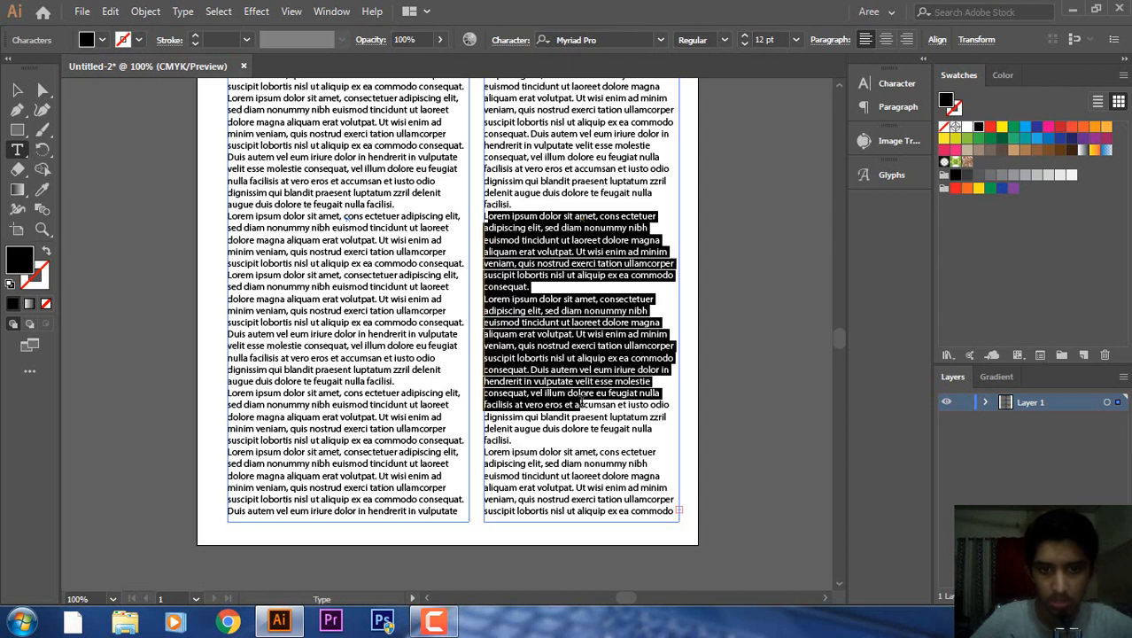
key("BackSpace")
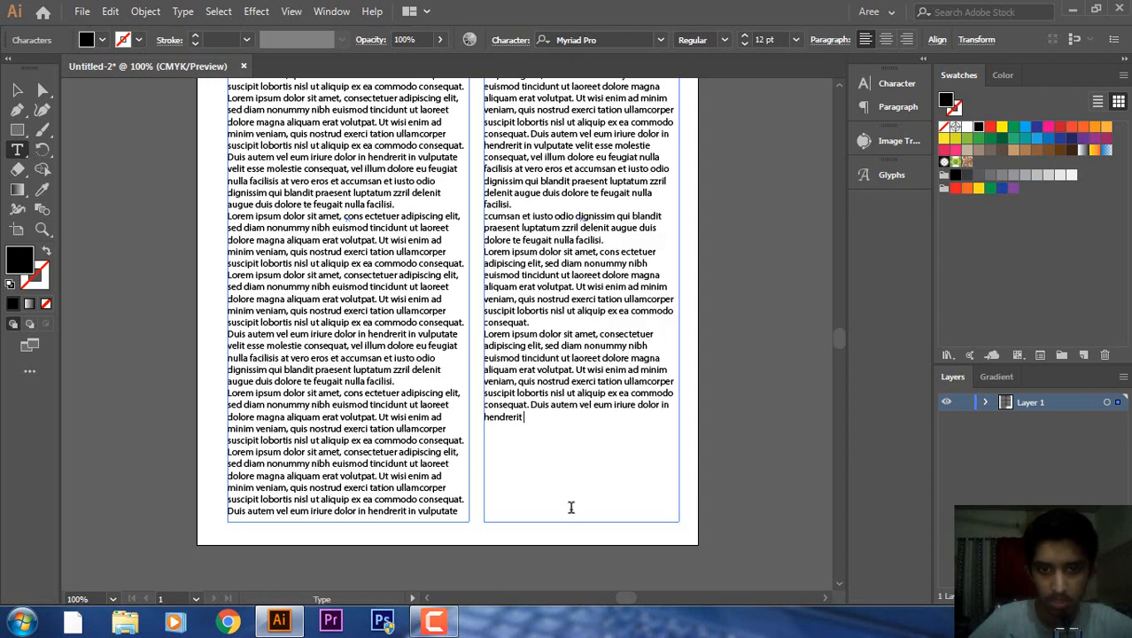
left_click(761, 316, "ctrl")
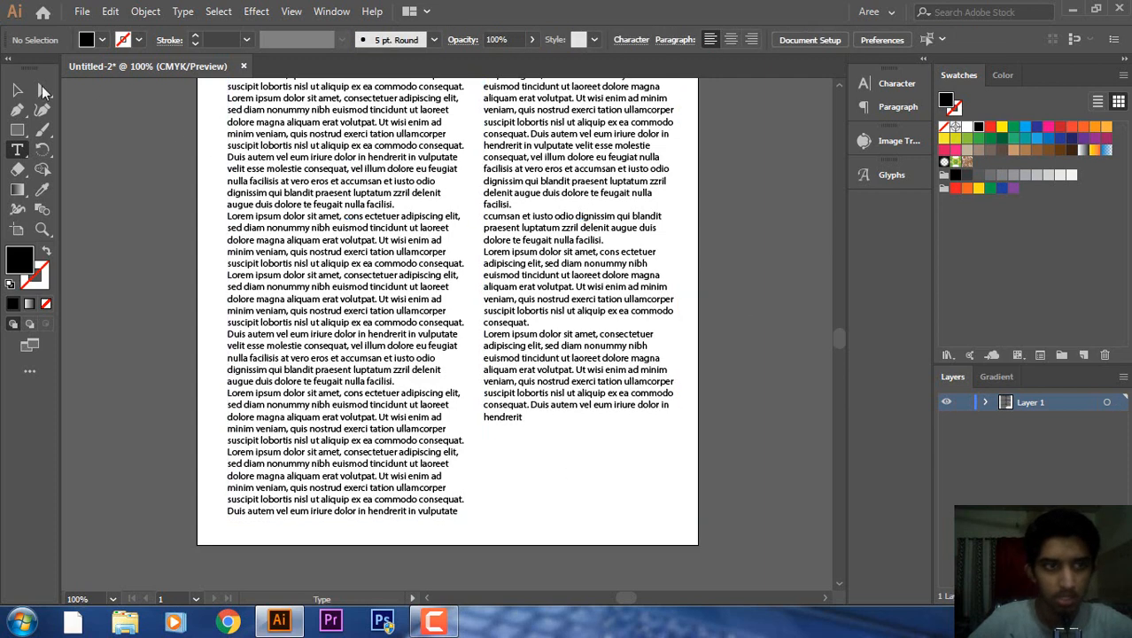
left_click(16, 91)
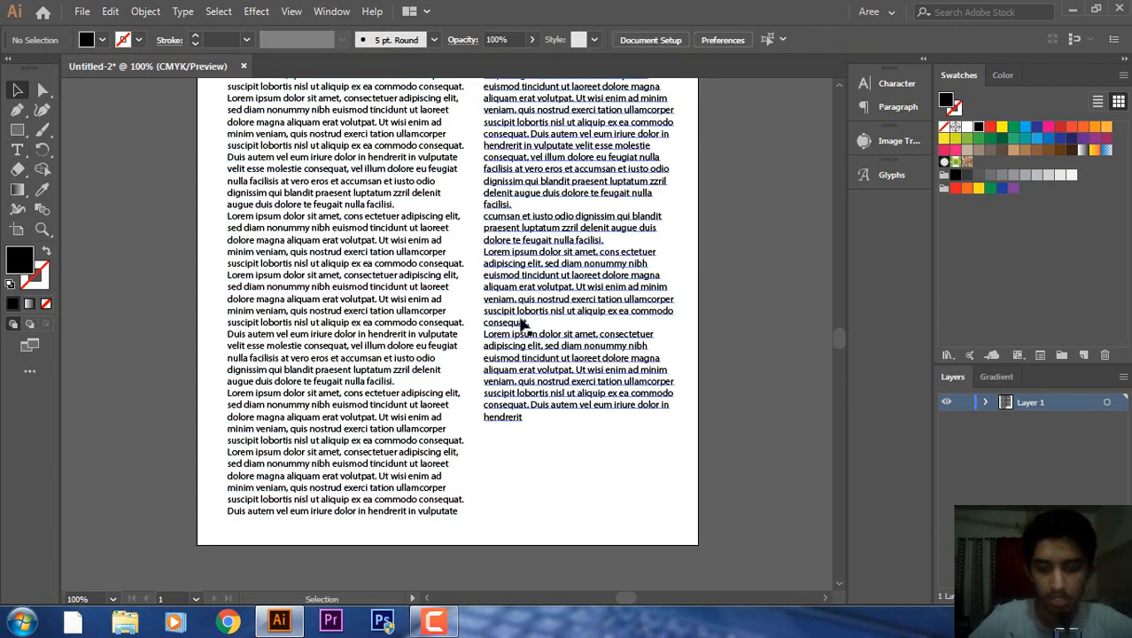
Fit the artboard in view and narrow the left text column so its text reflows.
key("ctrl+minus")
key("ctrl+minus")
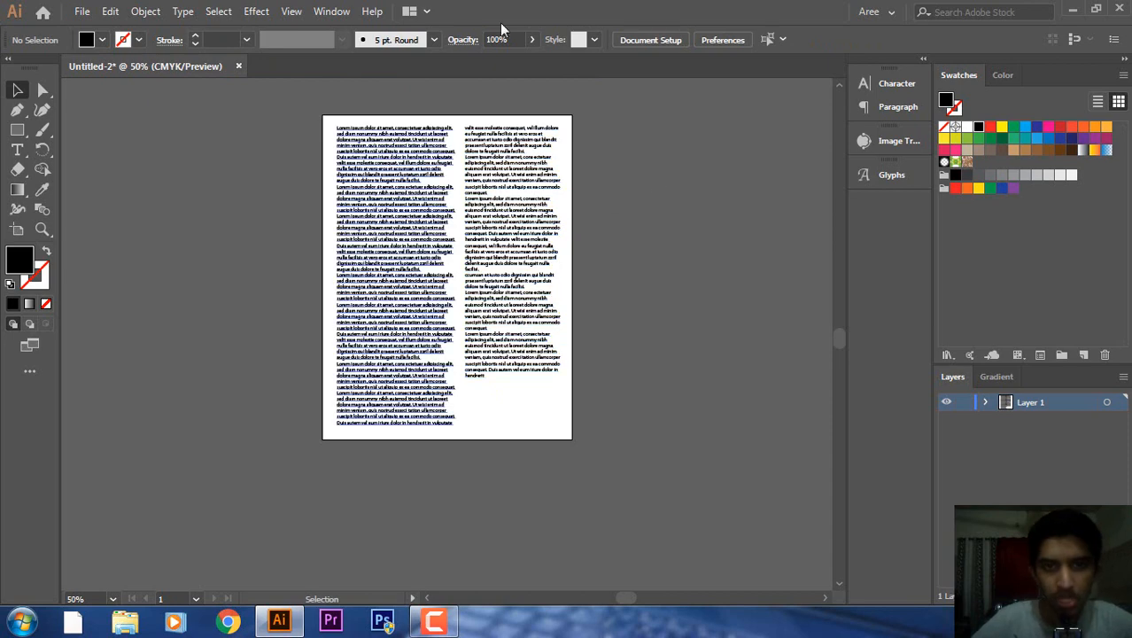
left_click(839, 88)
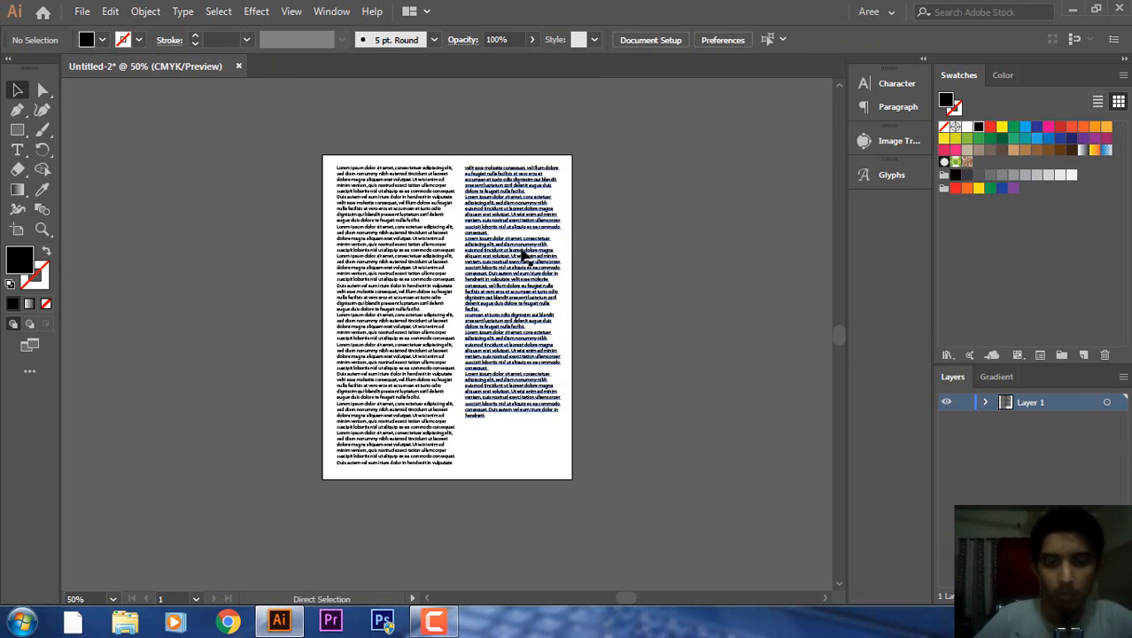
key("ctrl+plus")
key("ctrl+plus")
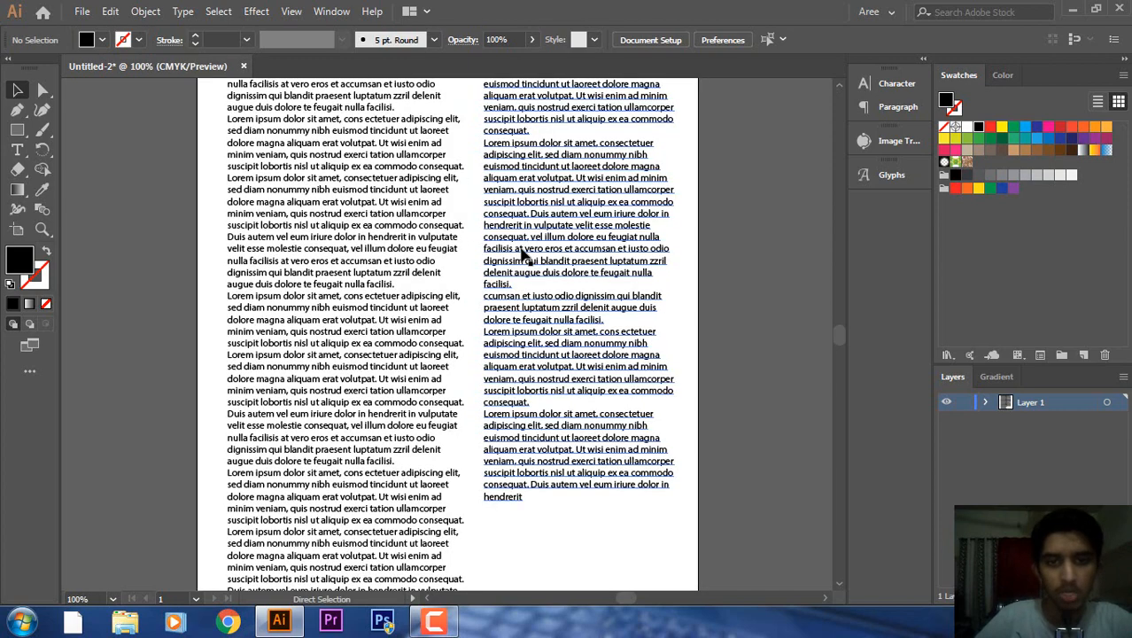
key("ctrl+minus")
left_click(404, 276)
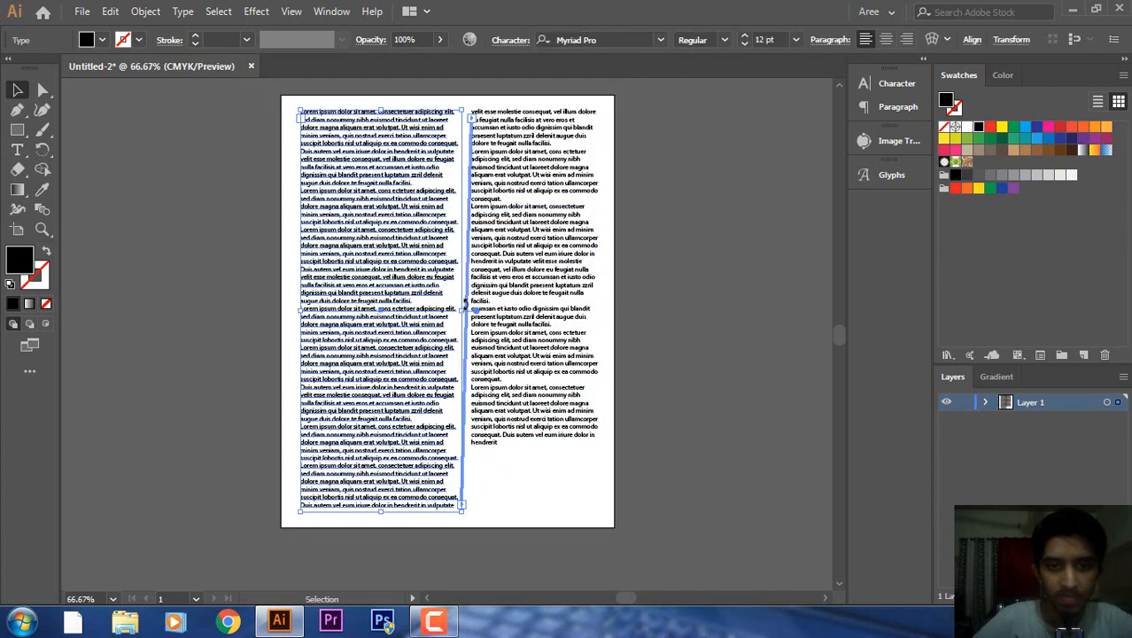
left_click_drag(462, 313, 456, 312)
left_click(699, 219)
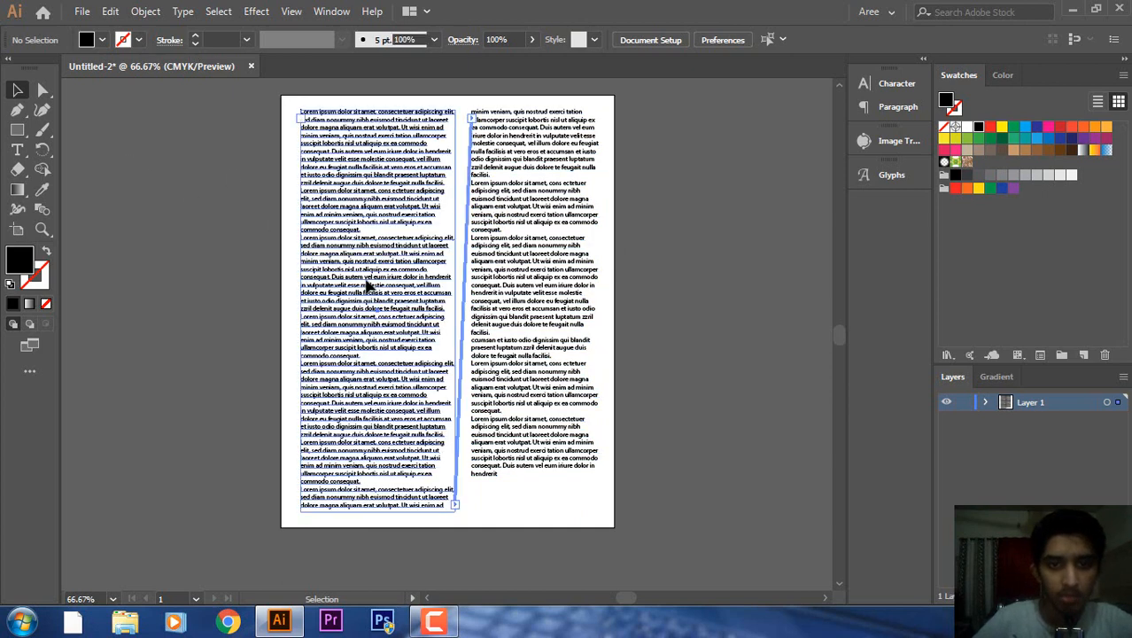
Delete the right and then the left text column.
left_click(587, 317)
key("Delete")
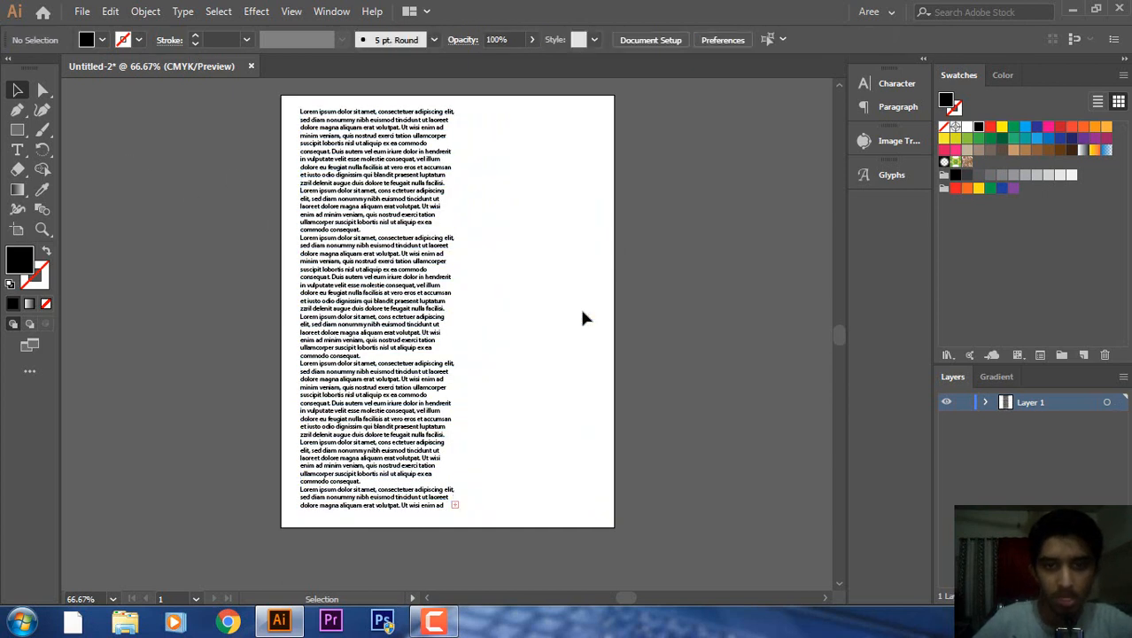
left_click(365, 238)
key("Delete")
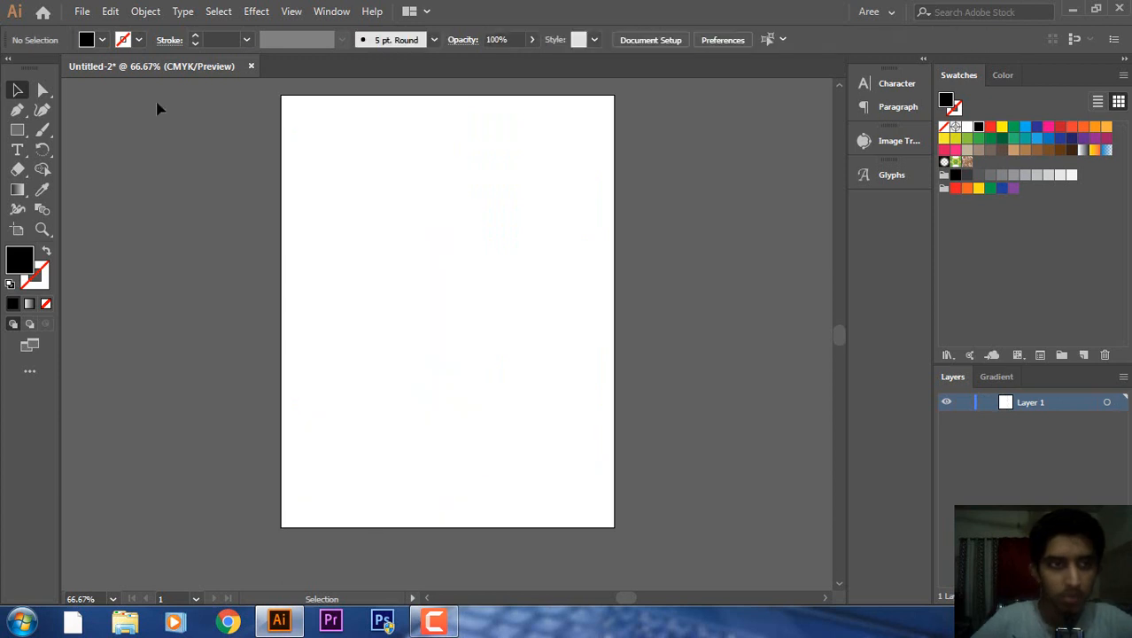
Choose the Polygon Tool from the Rectangle tool flyout.
left_click(16, 155)
left_click(15, 161)
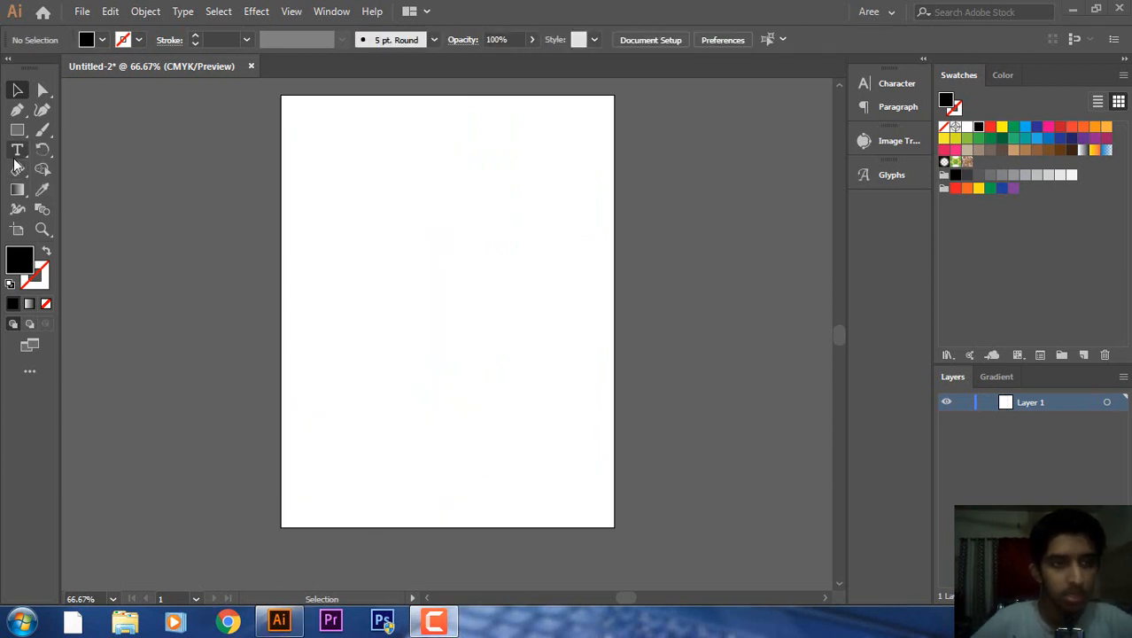
left_click(17, 151)
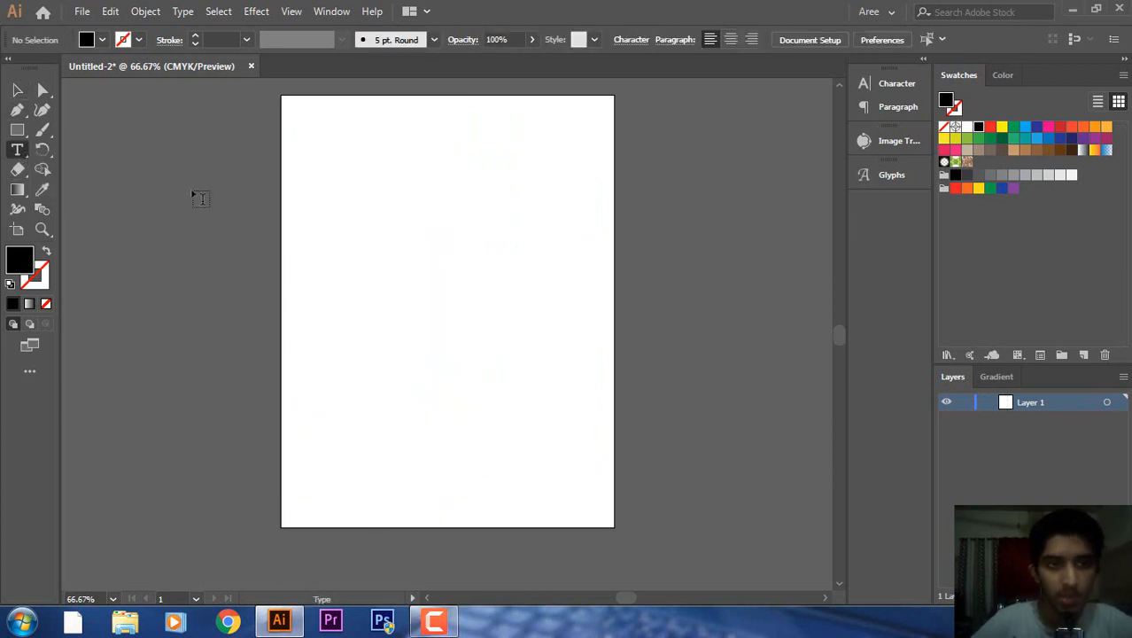
left_click(18, 130)
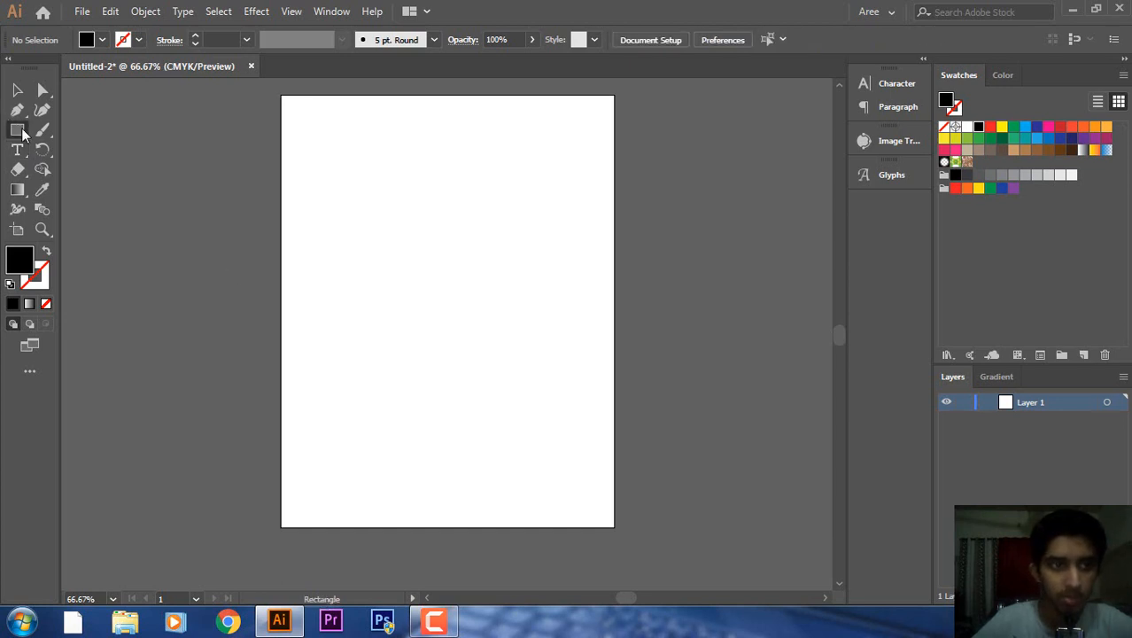
left_click(22, 132)
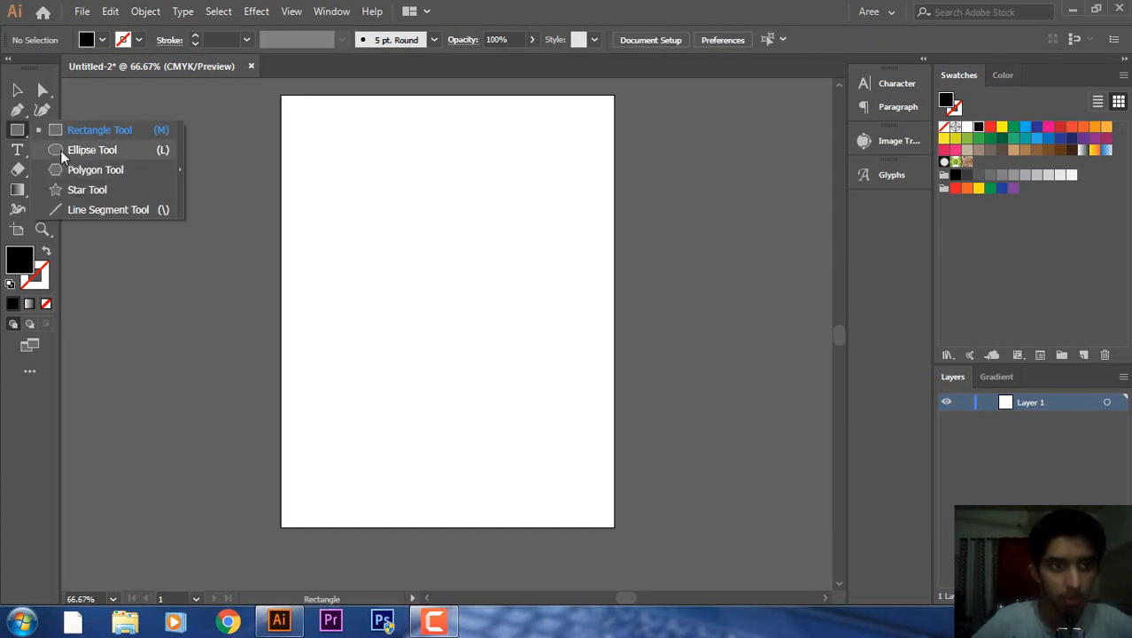
left_click(57, 188)
left_click(23, 133)
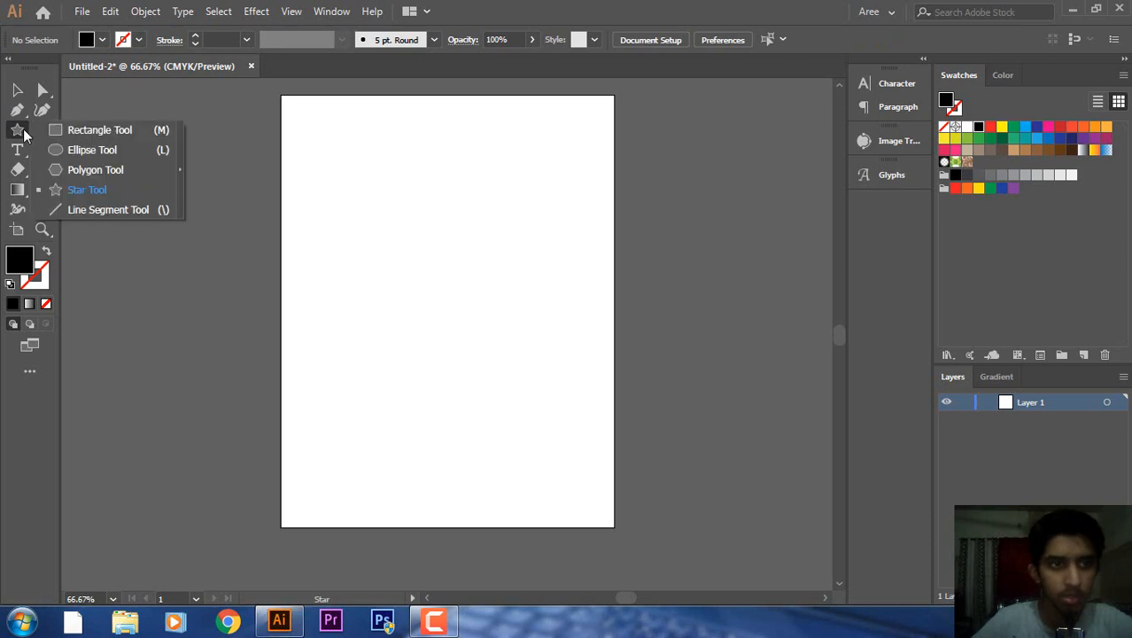
left_click(65, 168)
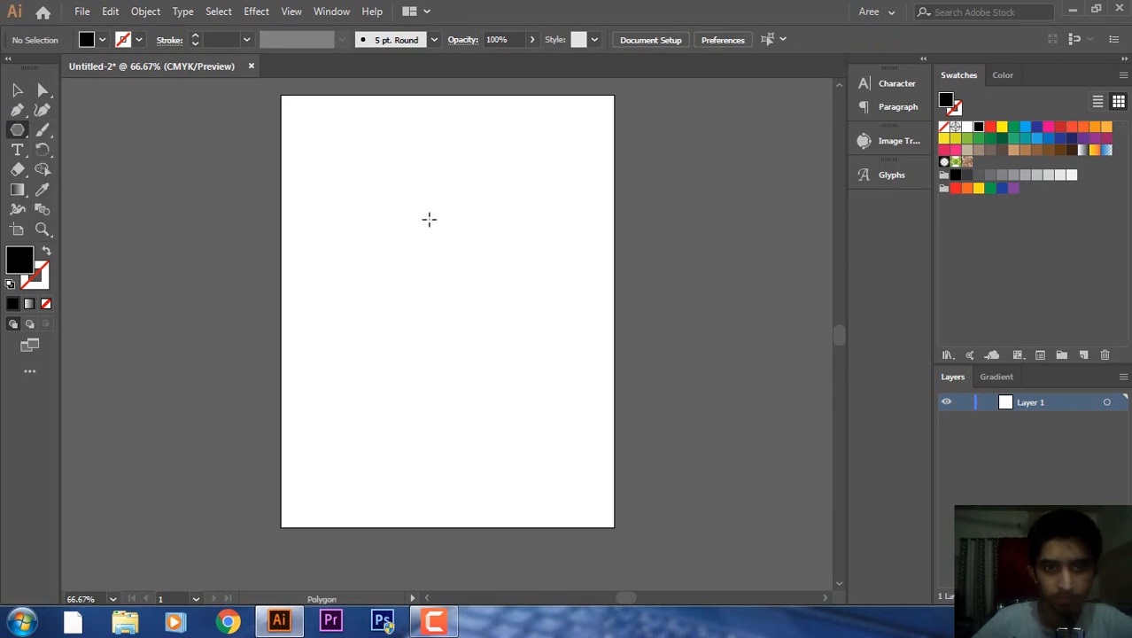
Draw a black hexagon and move it toward the centre of the artboard.
left_click_drag(385, 171, 460, 300)
key("v")
left_click_drag(384, 185, 441, 299)
left_click(20, 152)
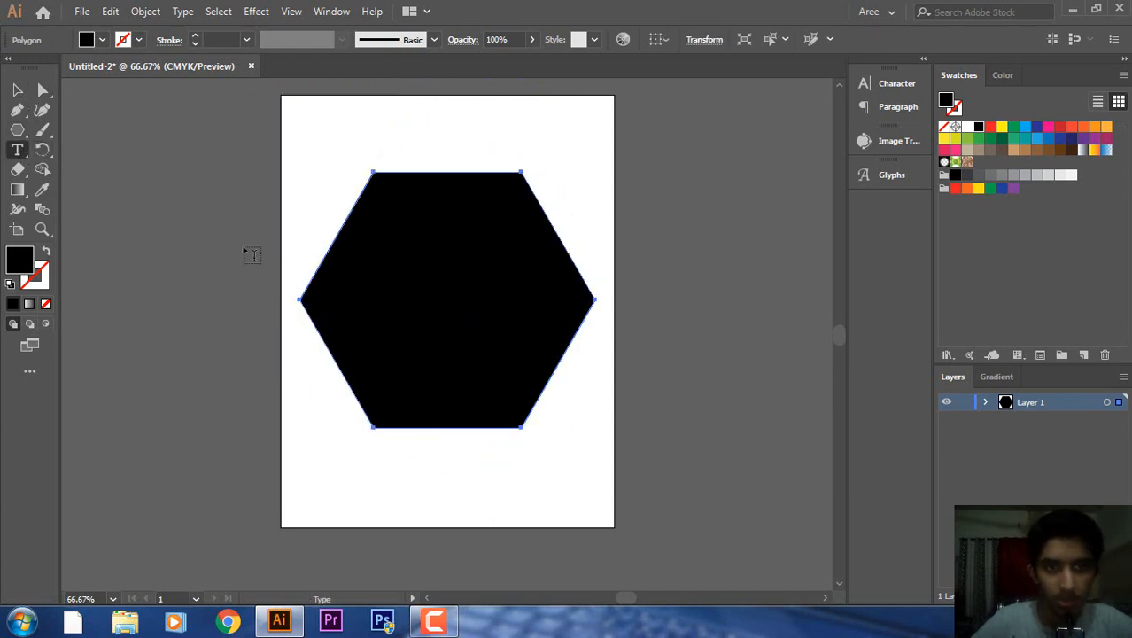
Turn the hexagon into area type filled with Lorem ipsum text and select it.
left_click(417, 183)
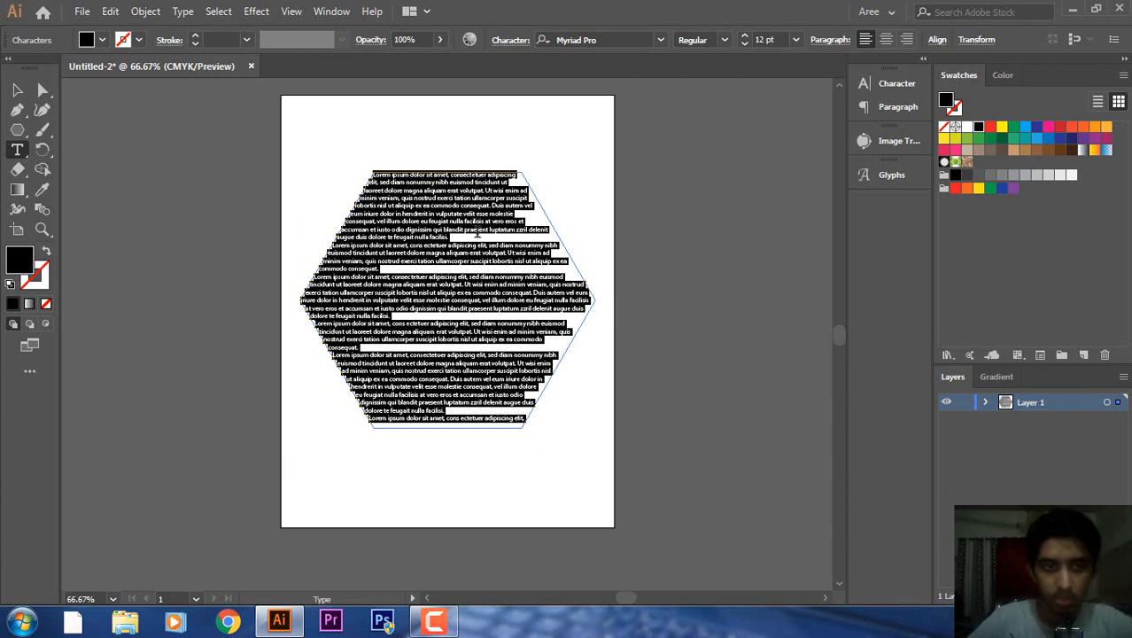
left_click(17, 89)
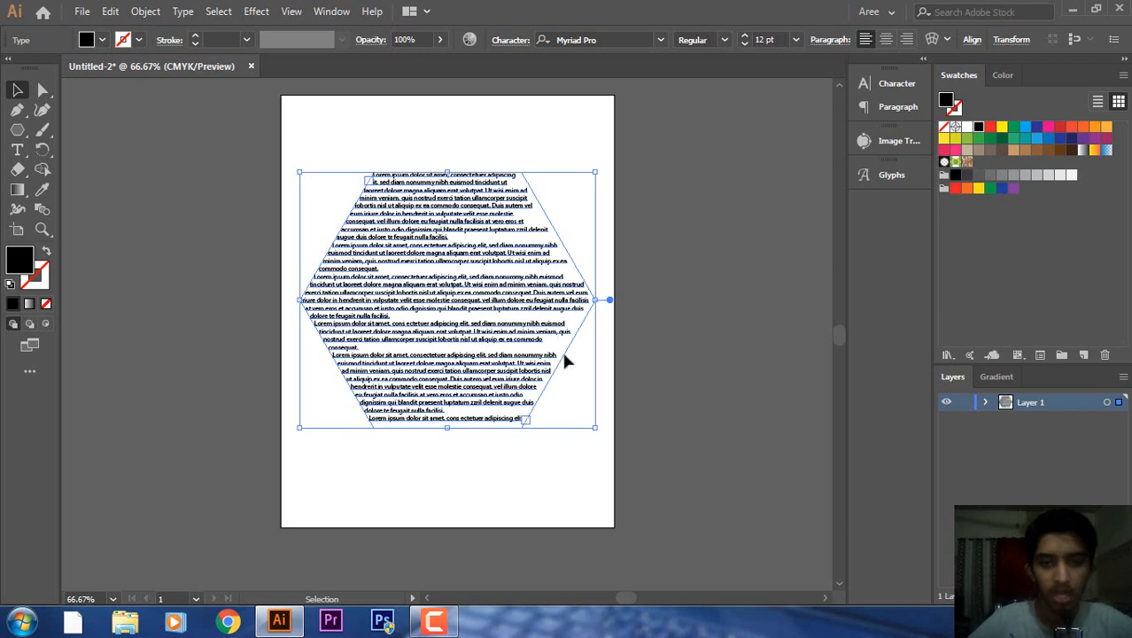
left_click(697, 309)
left_click(435, 381)
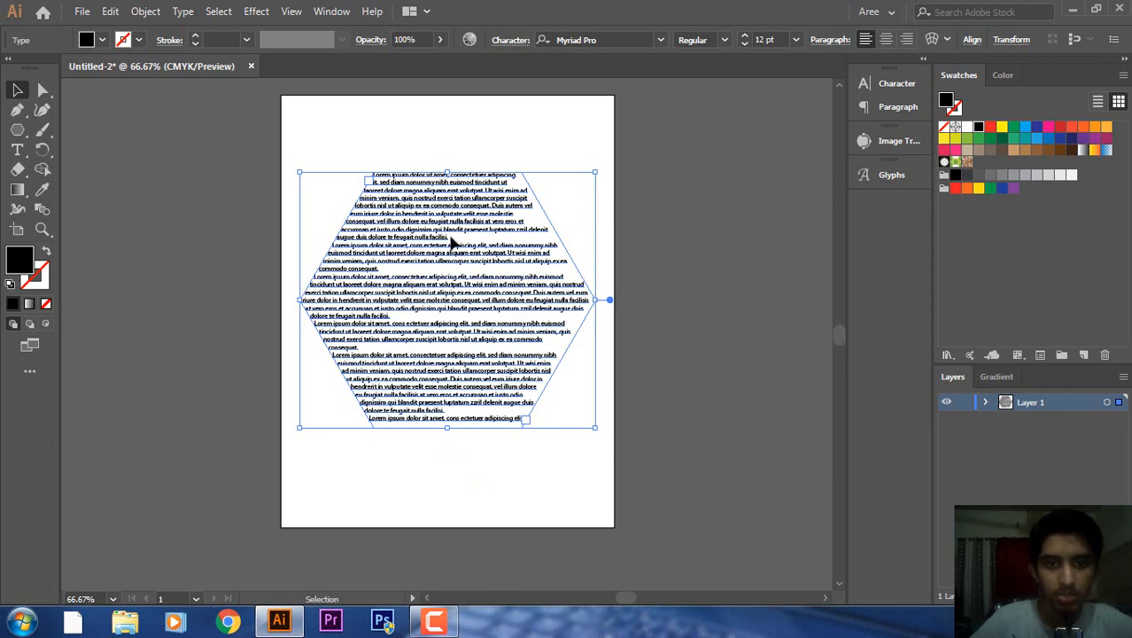
Apply Justify All Lines to the hexagon text.
left_click(838, 40)
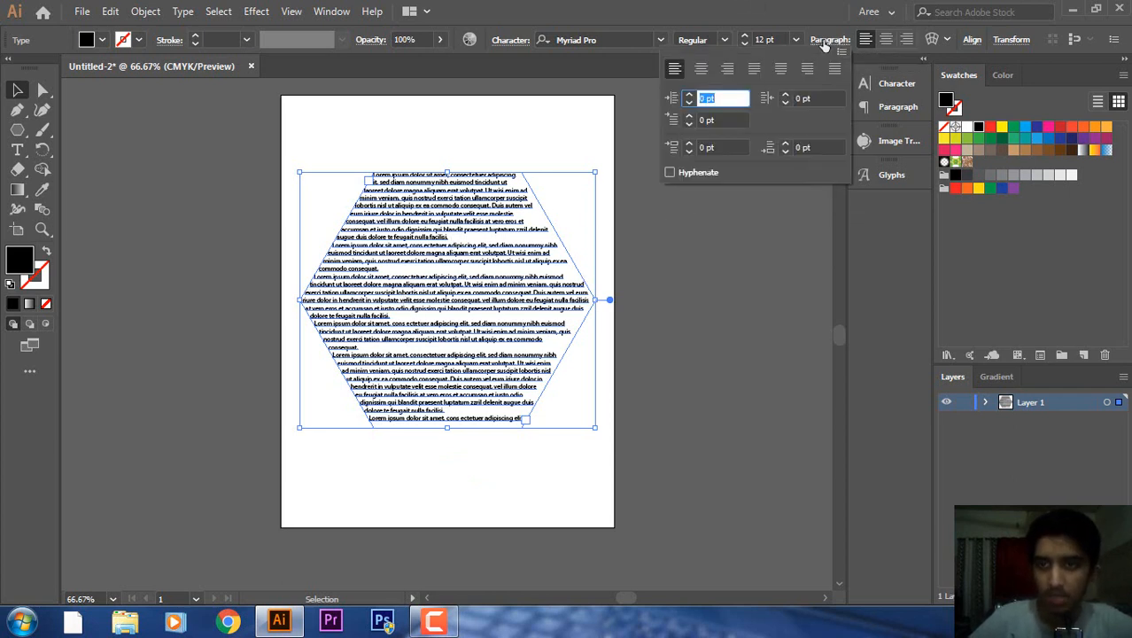
left_click(835, 69)
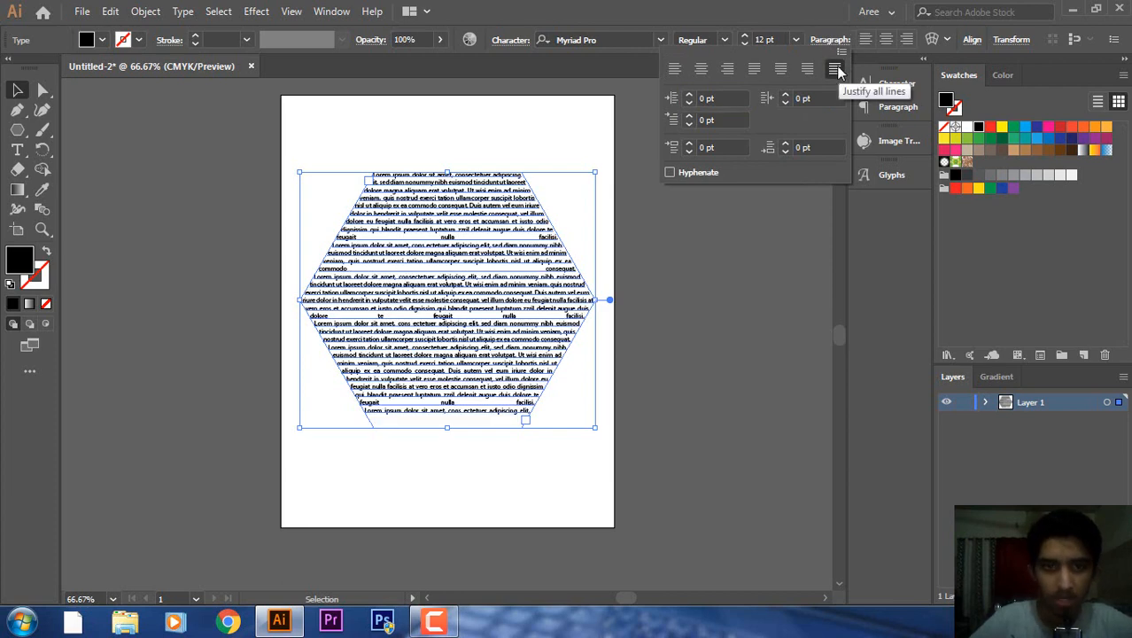
left_click(731, 343)
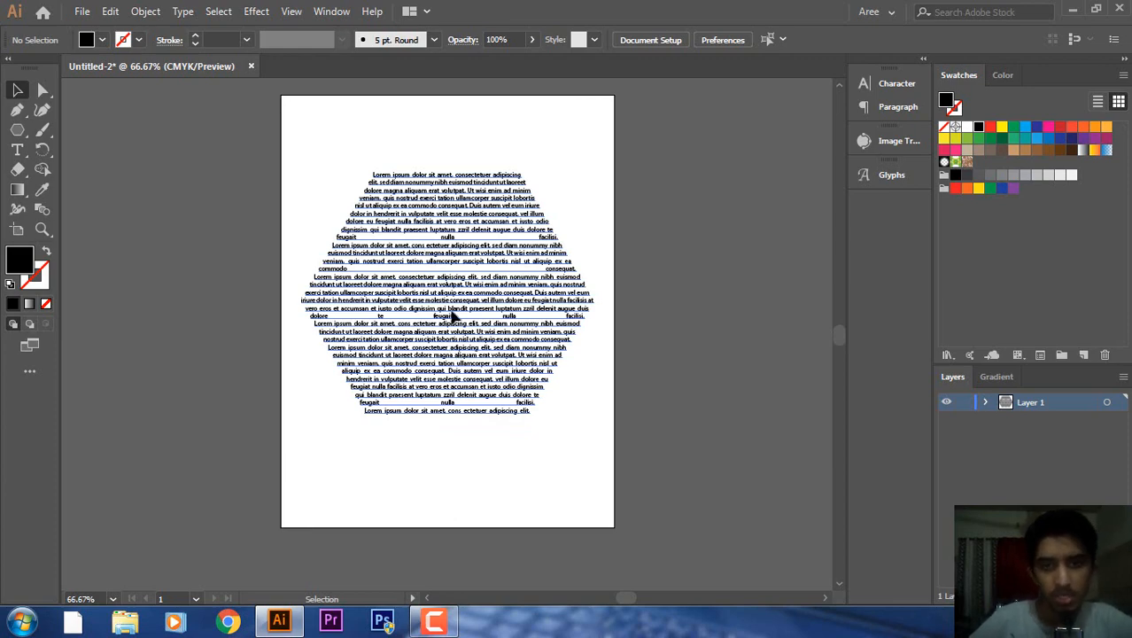
Move the hexagon text up the page, then delete it.
left_click_drag(452, 348, 450, 304)
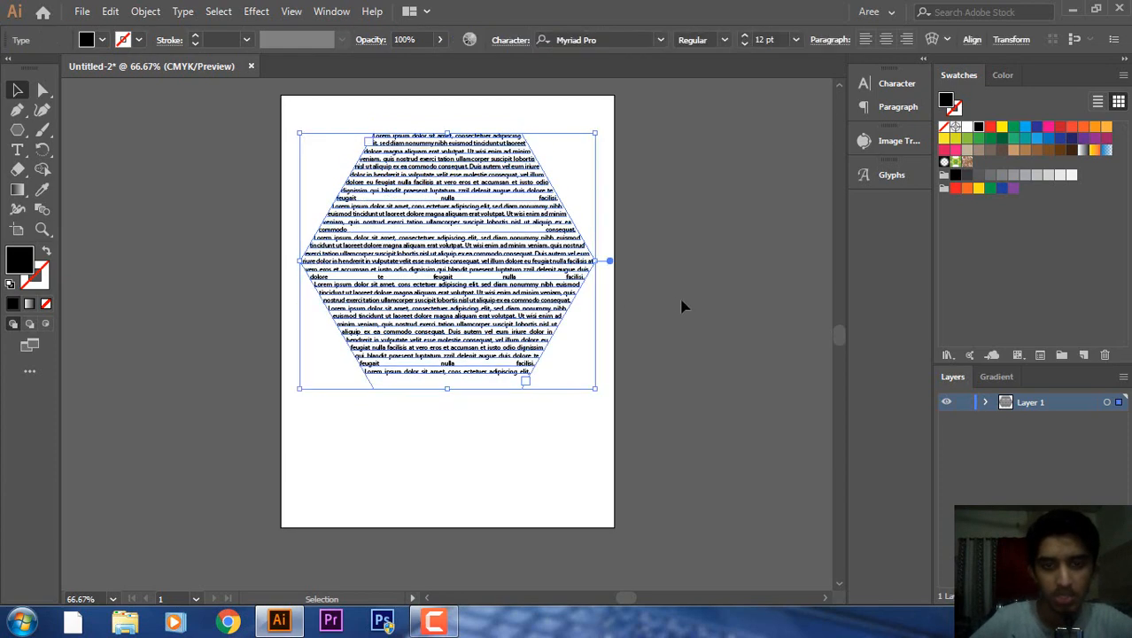
left_click(681, 306)
left_click_drag(533, 301, 528, 363)
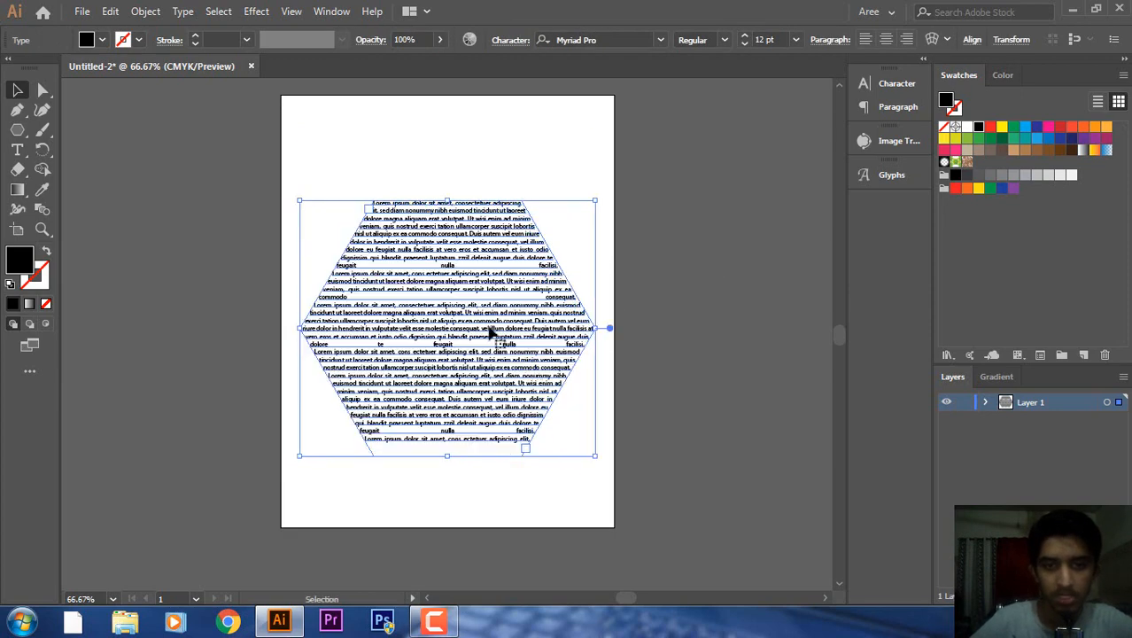
key("Delete")
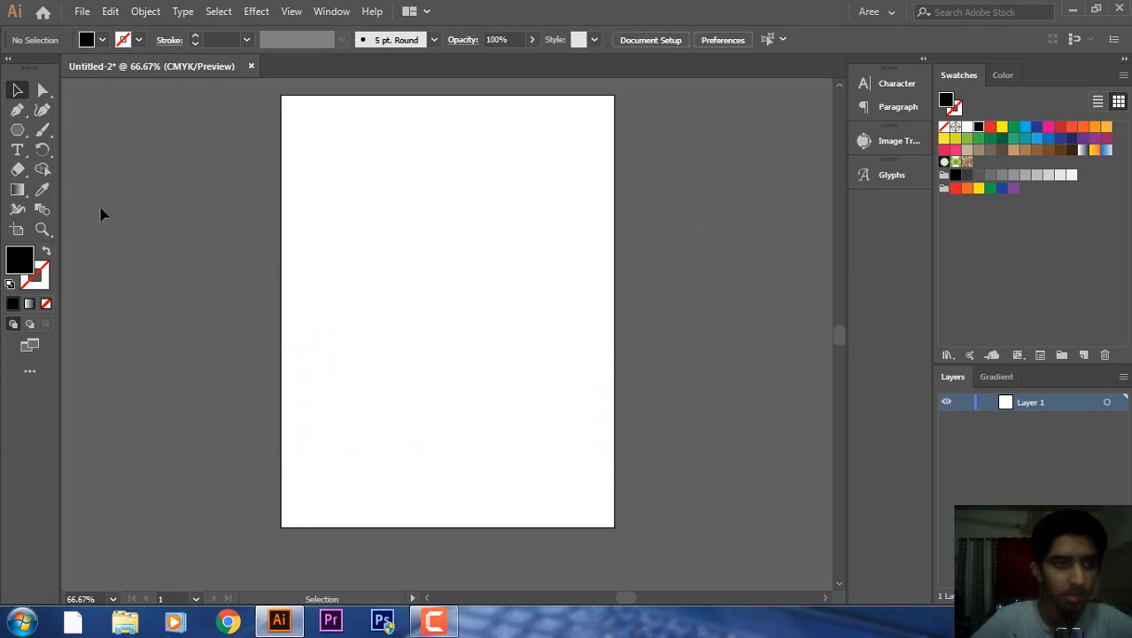
Start a Pen path at the top-left with a curved point toward the top-right.
key("p")
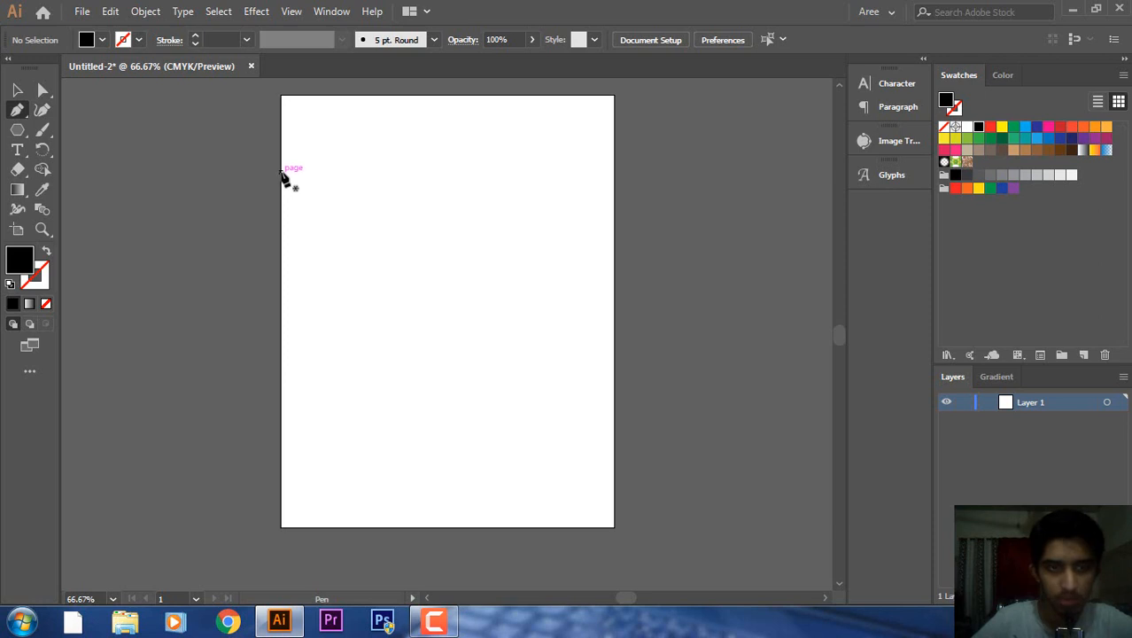
left_click(305, 183)
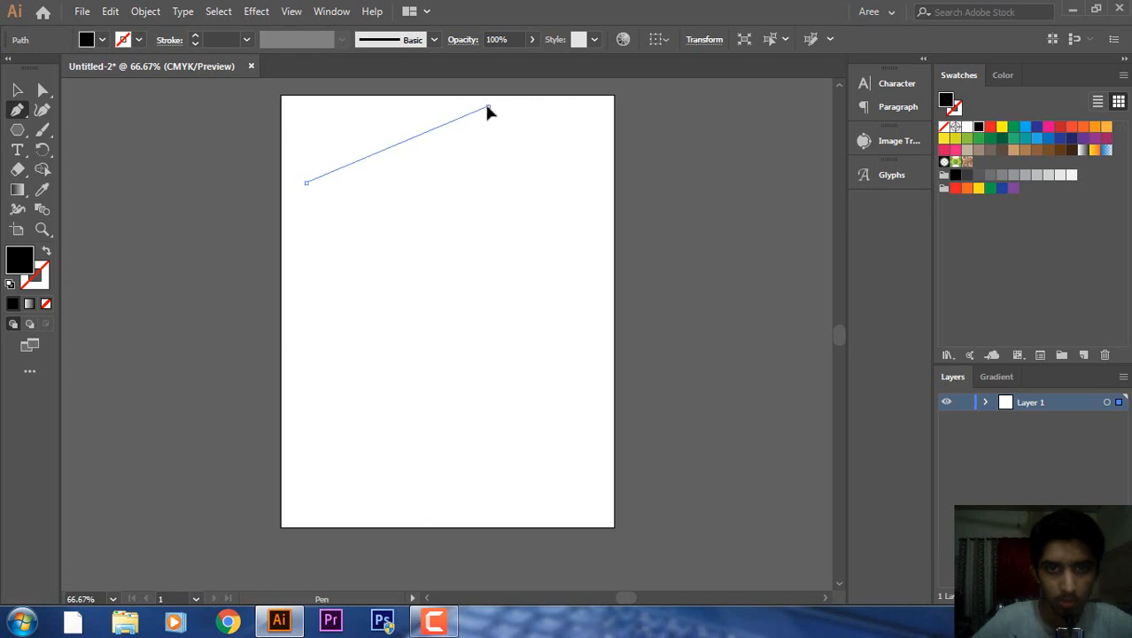
left_click_drag(488, 108, 573, 306)
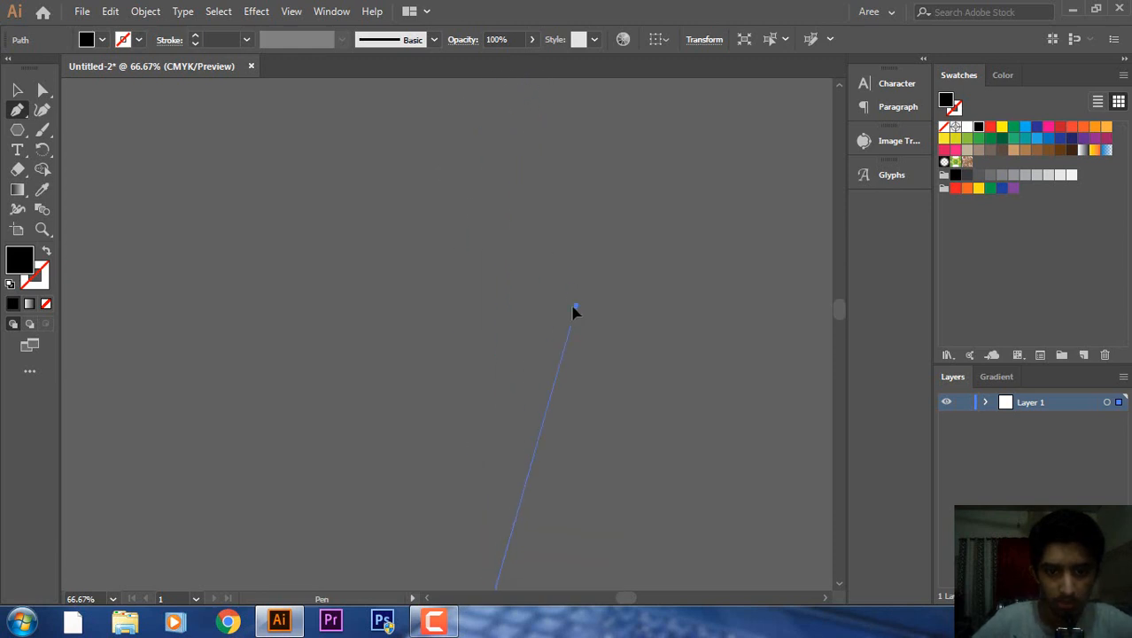
left_click_drag(494, 556, 492, 569)
mouse_move(840, 308)
left_mouse_down()
mouse_move(840, 332)
mouse_move(839, 320)
left_mouse_up()
key("ctrl+z")
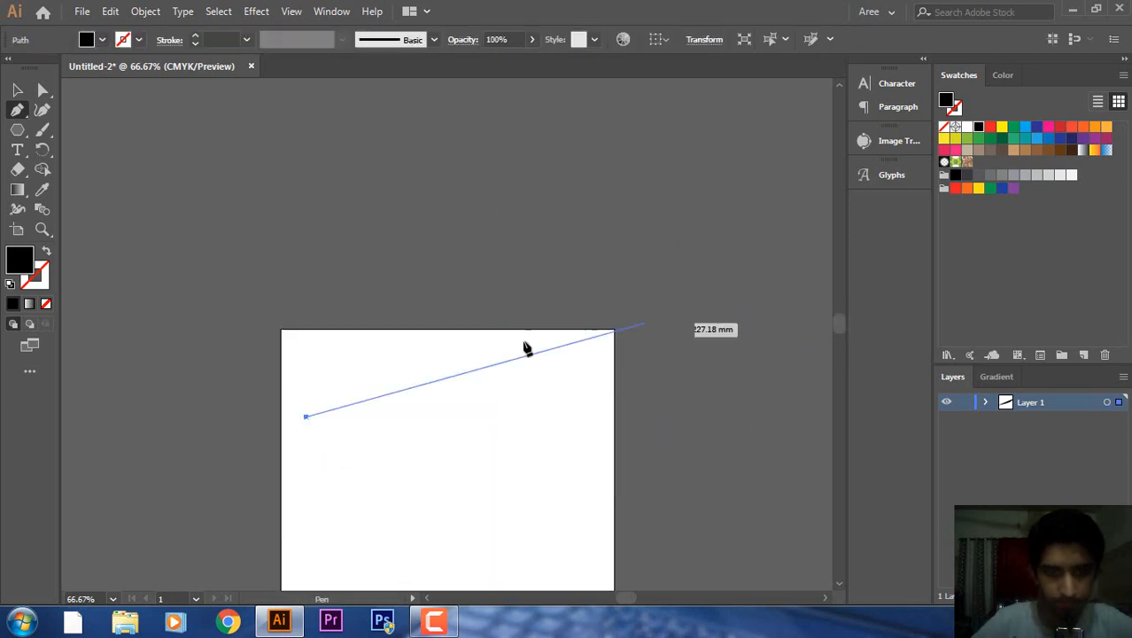
left_click_drag(480, 342, 499, 232)
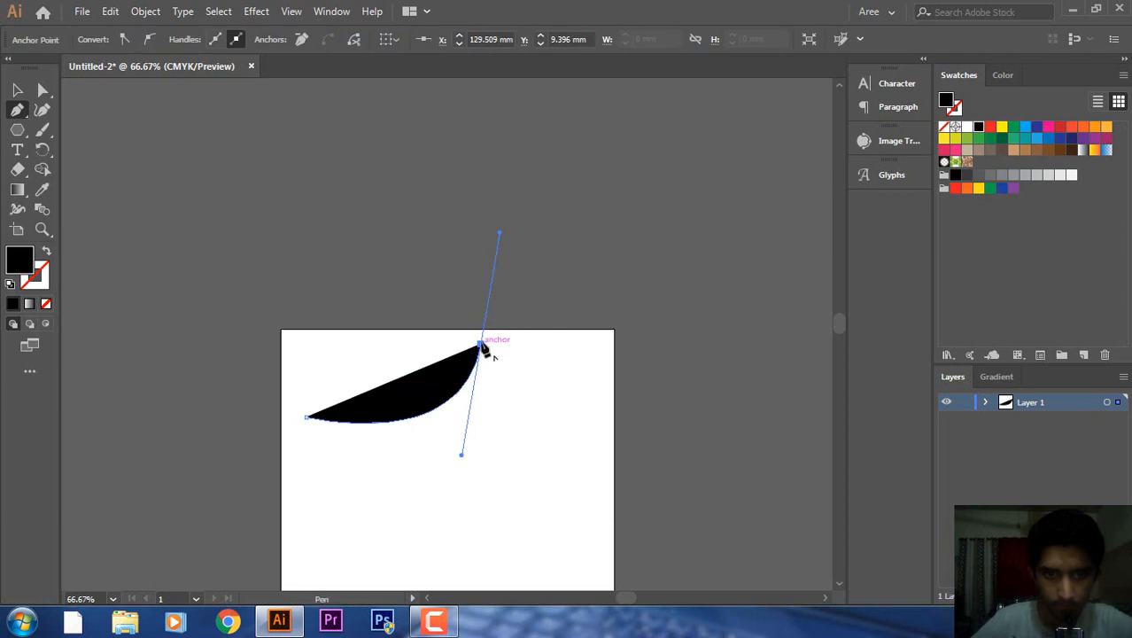
Add corner points at the right, bottom-right and bottom-left, then close the shape on its start.
left_click(480, 344)
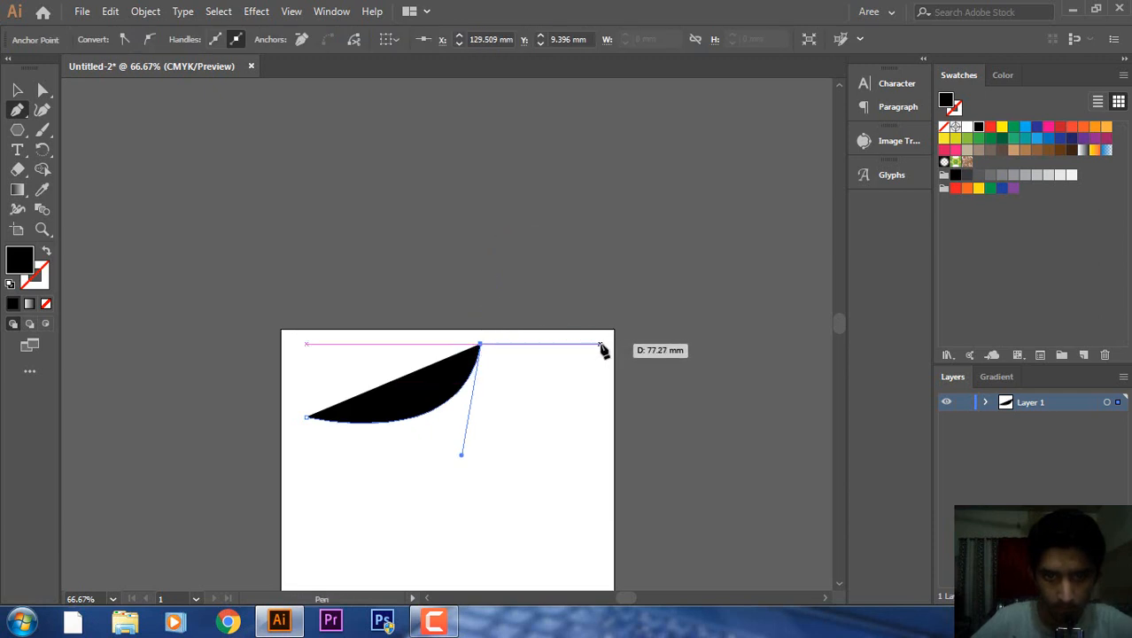
left_click(601, 345)
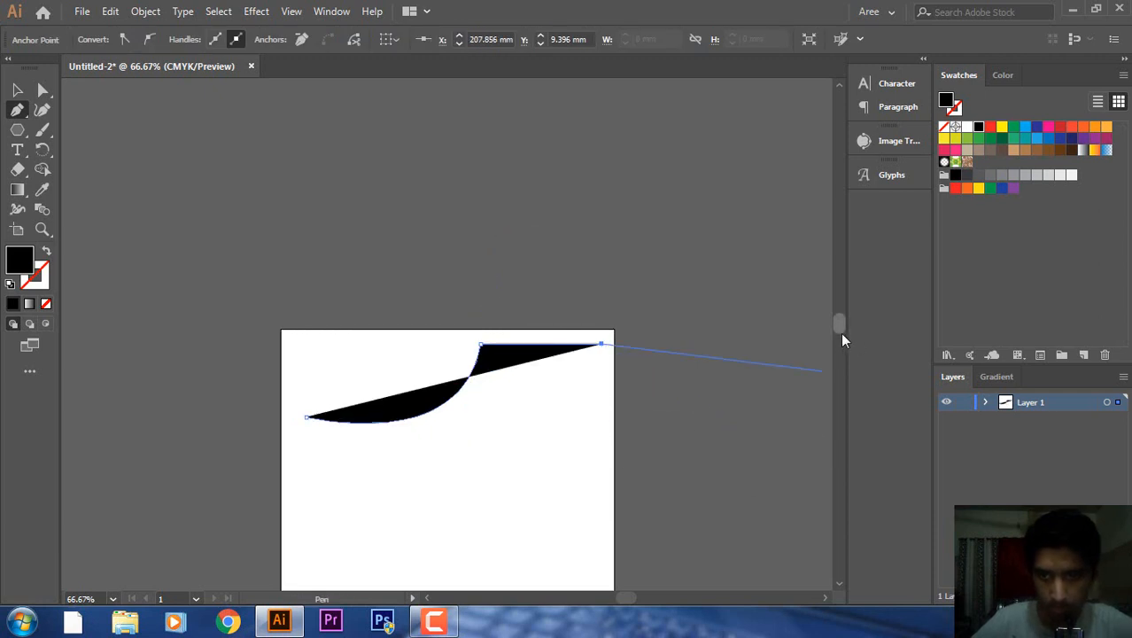
scroll(840, 332, "down", 5)
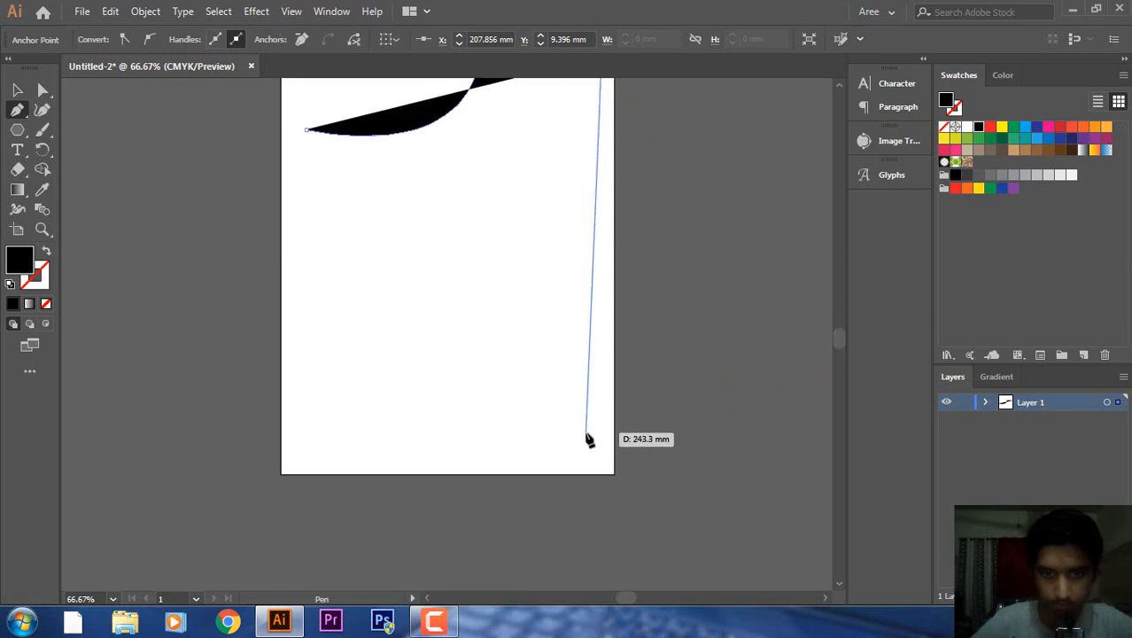
left_click(594, 452)
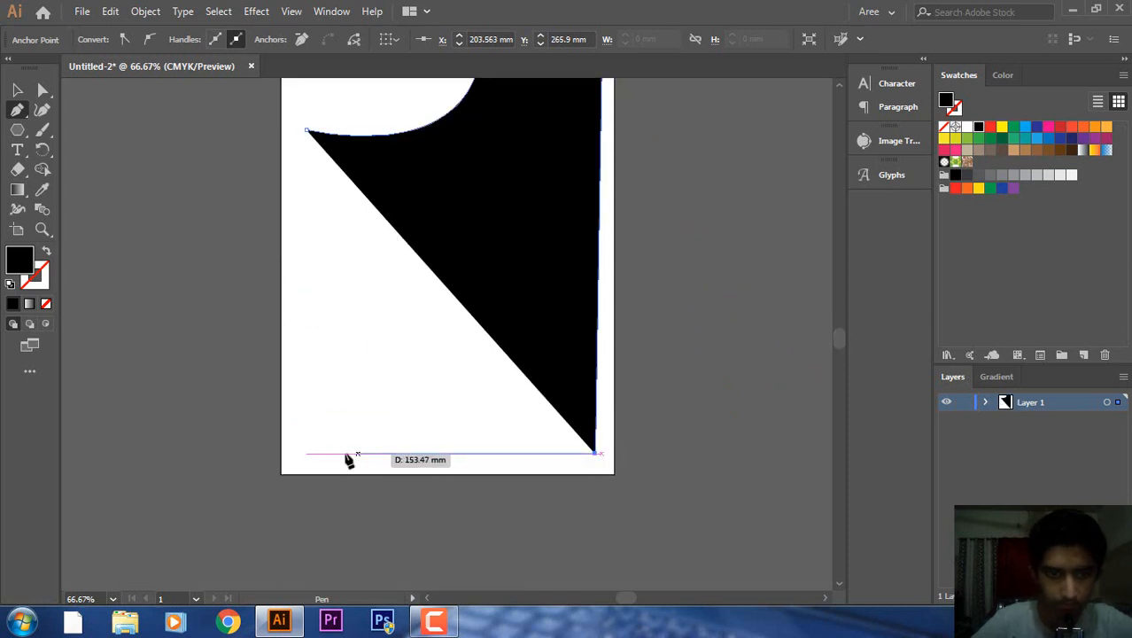
left_click(306, 453)
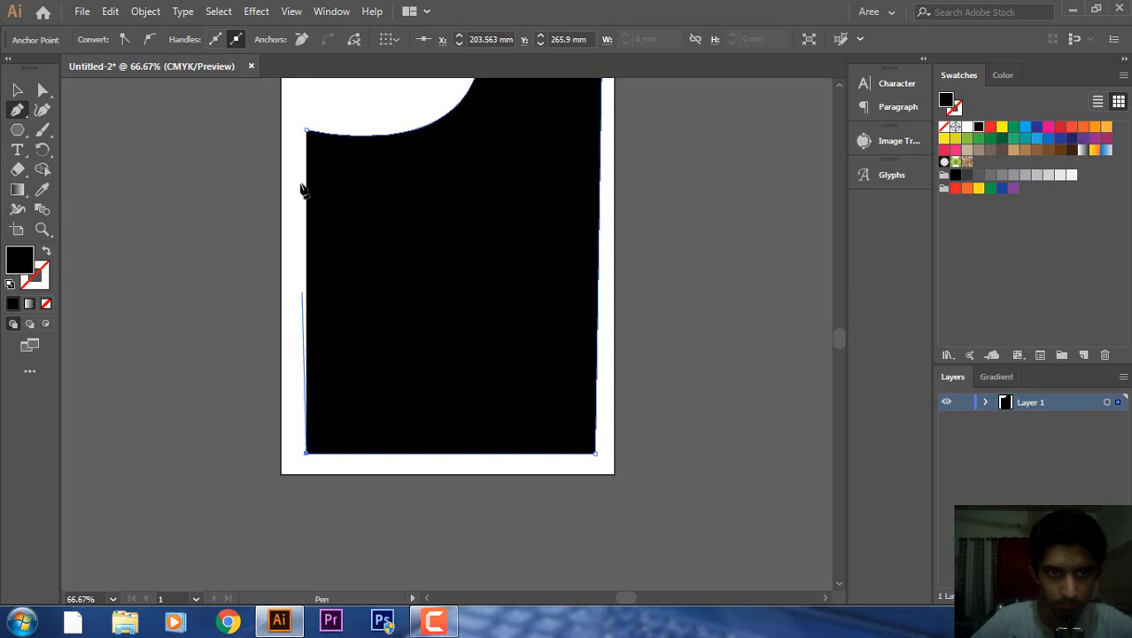
left_click(306, 130)
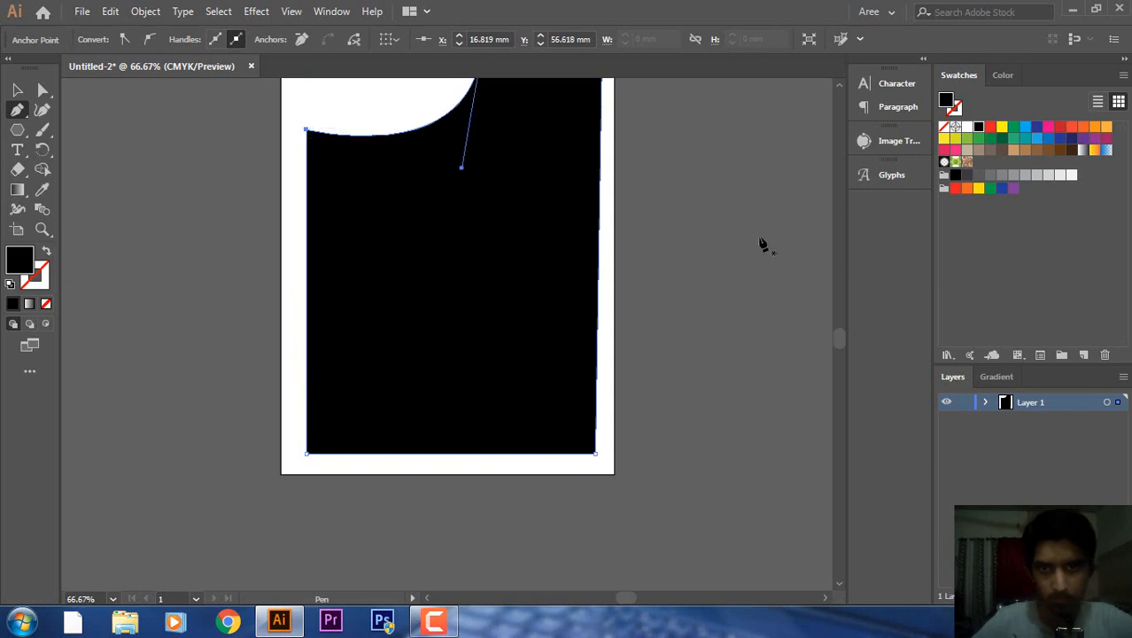
left_click(839, 85)
left_click(838, 85)
left_click(839, 85)
left_click(838, 85)
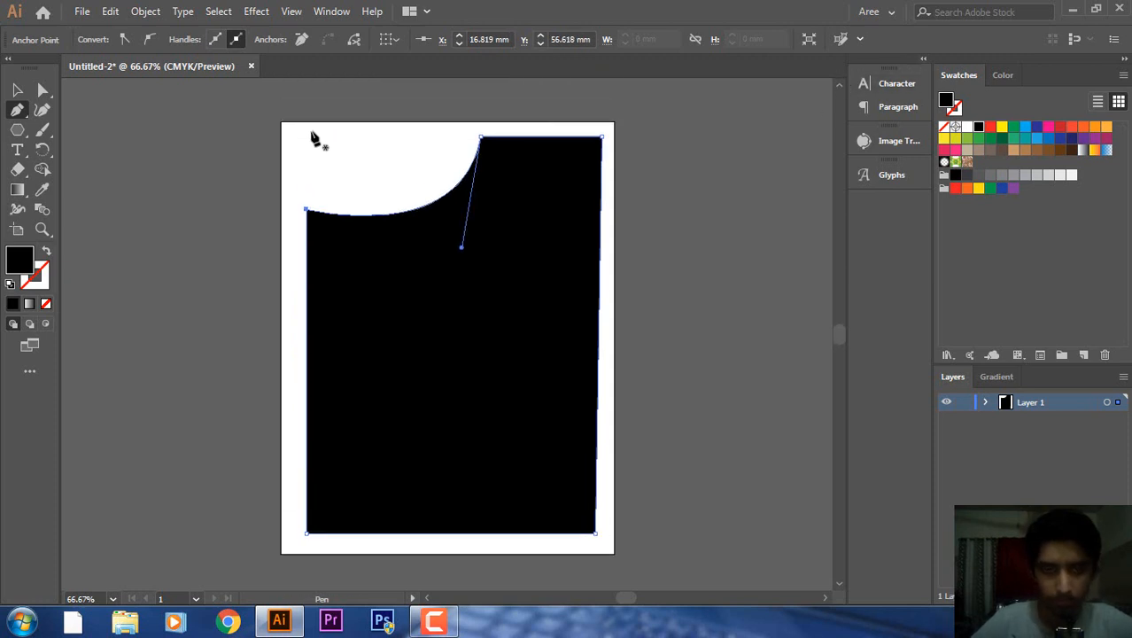
left_click(100, 168)
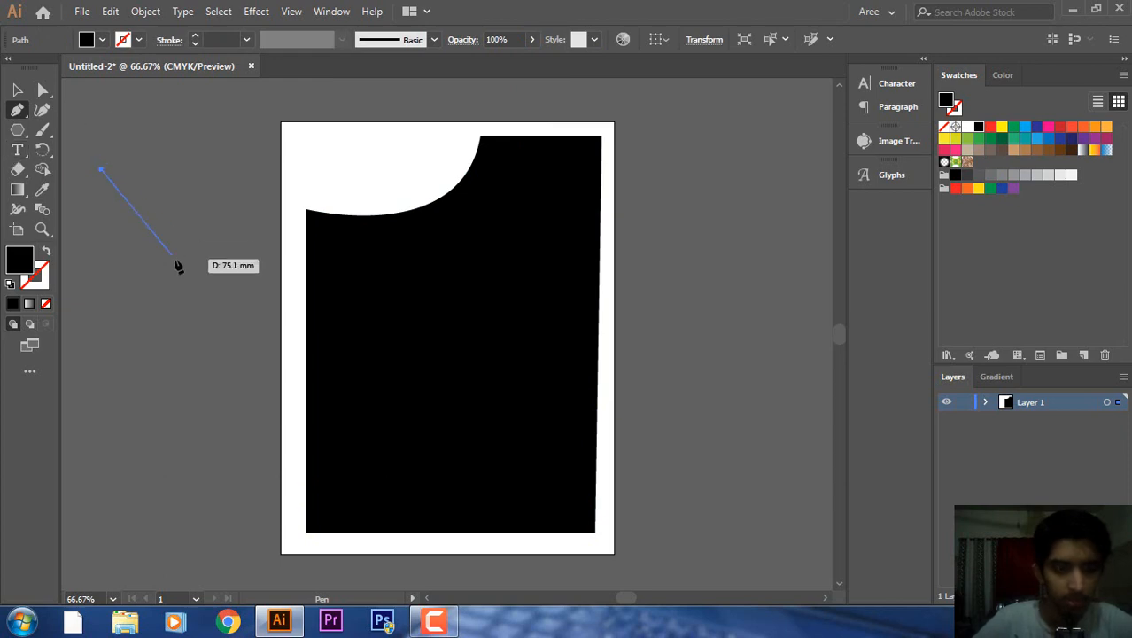
key("Escape")
Fill the notched shape with Lorem ipsum area text.
left_click(16, 149)
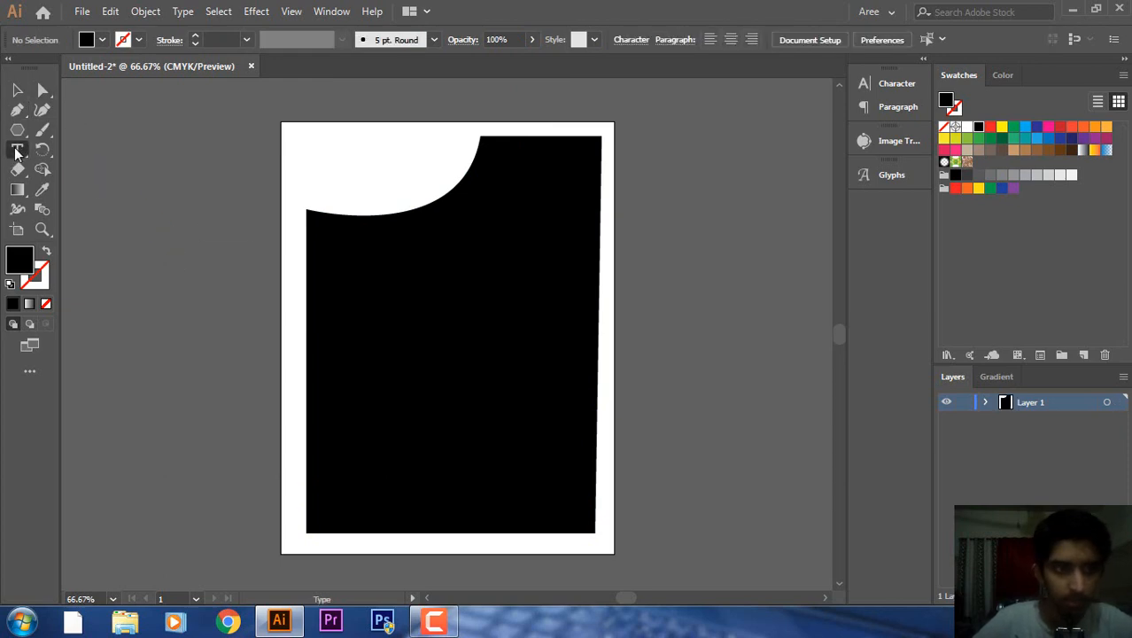
left_click(514, 146)
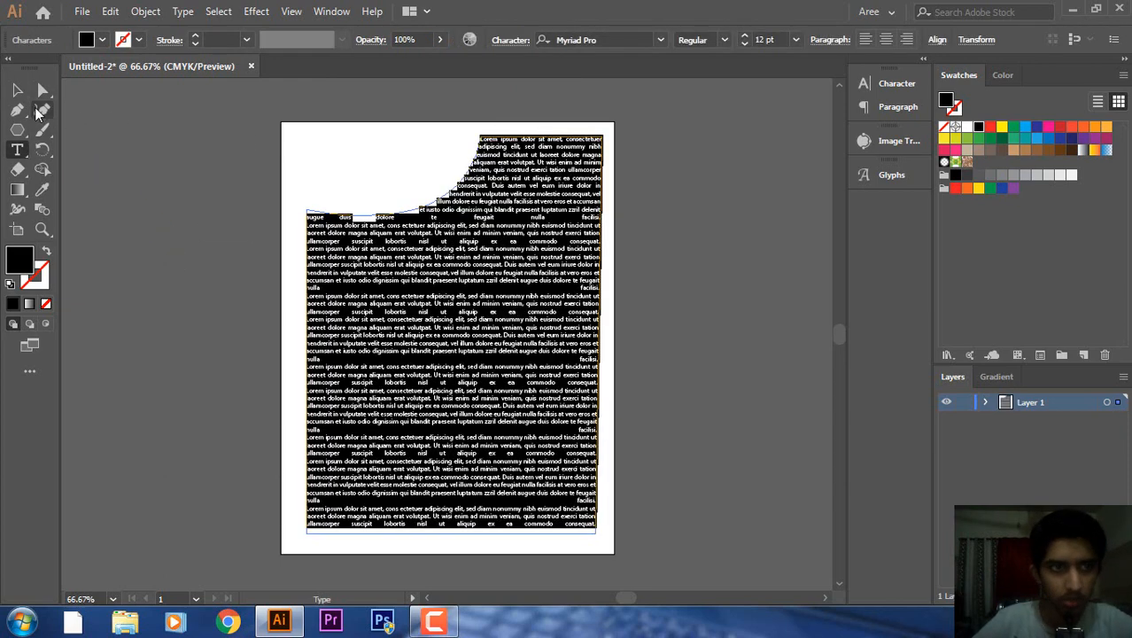
left_click(16, 90)
left_click(203, 320)
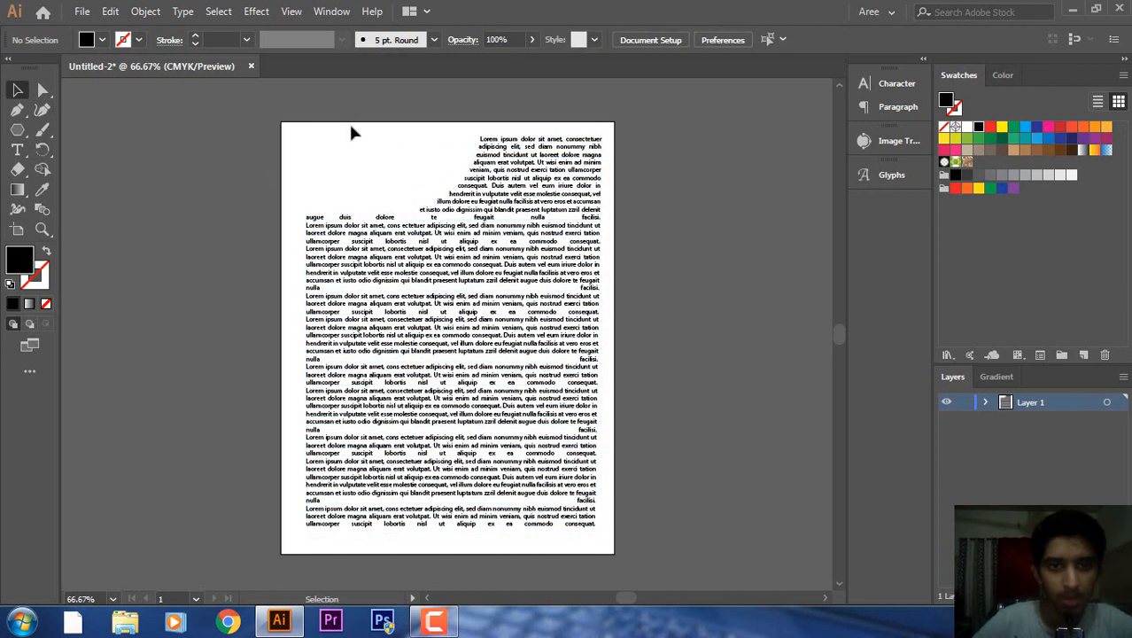
Draw a small black hexagon in the top-left gap and nudge the text frame down slightly.
left_click(17, 130)
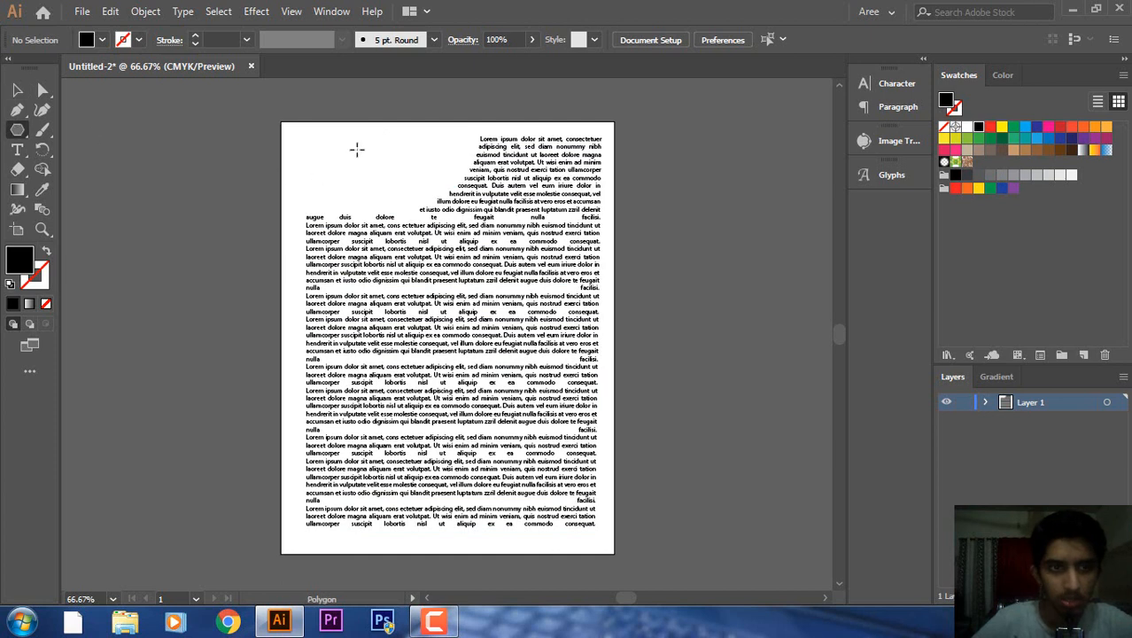
left_click_drag(324, 139, 288, 161)
key("v")
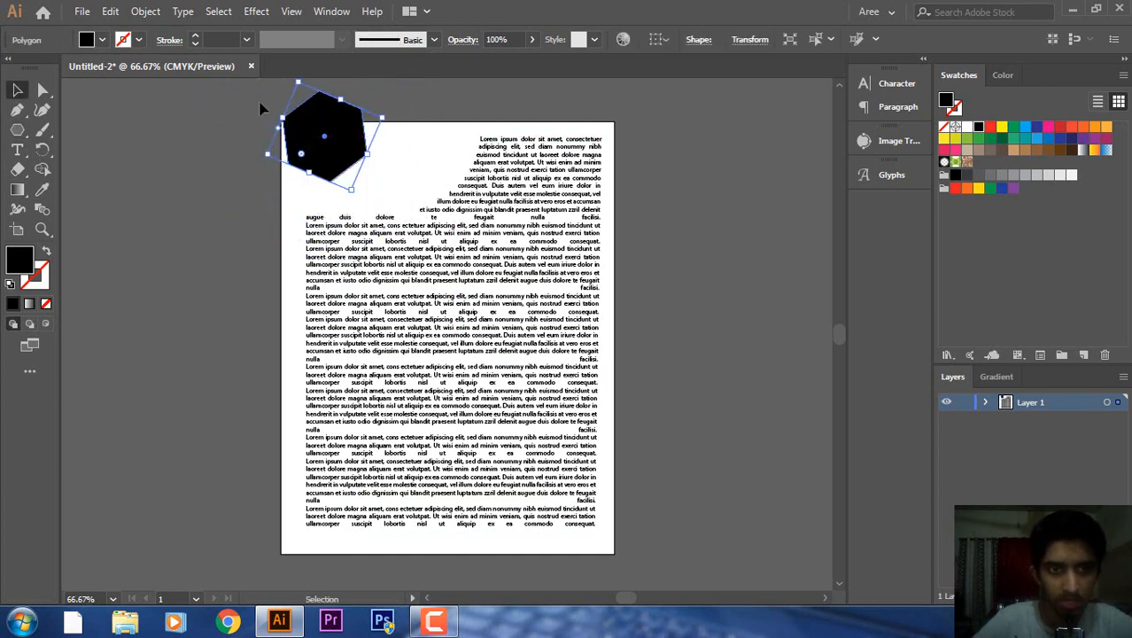
left_click_drag(353, 147, 400, 174)
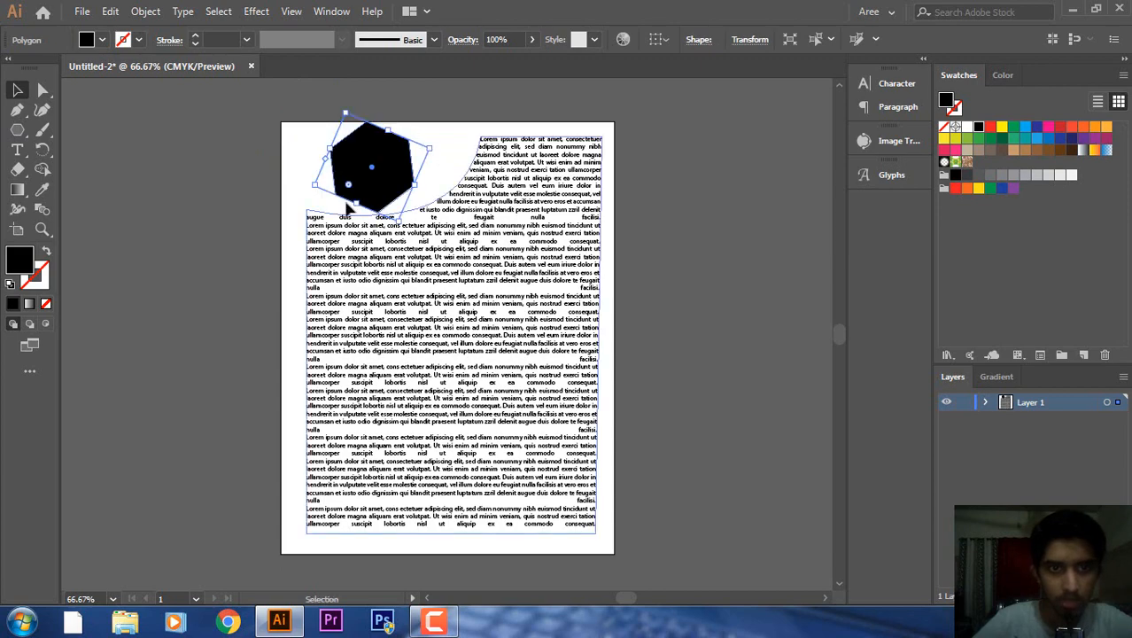
left_click(399, 227)
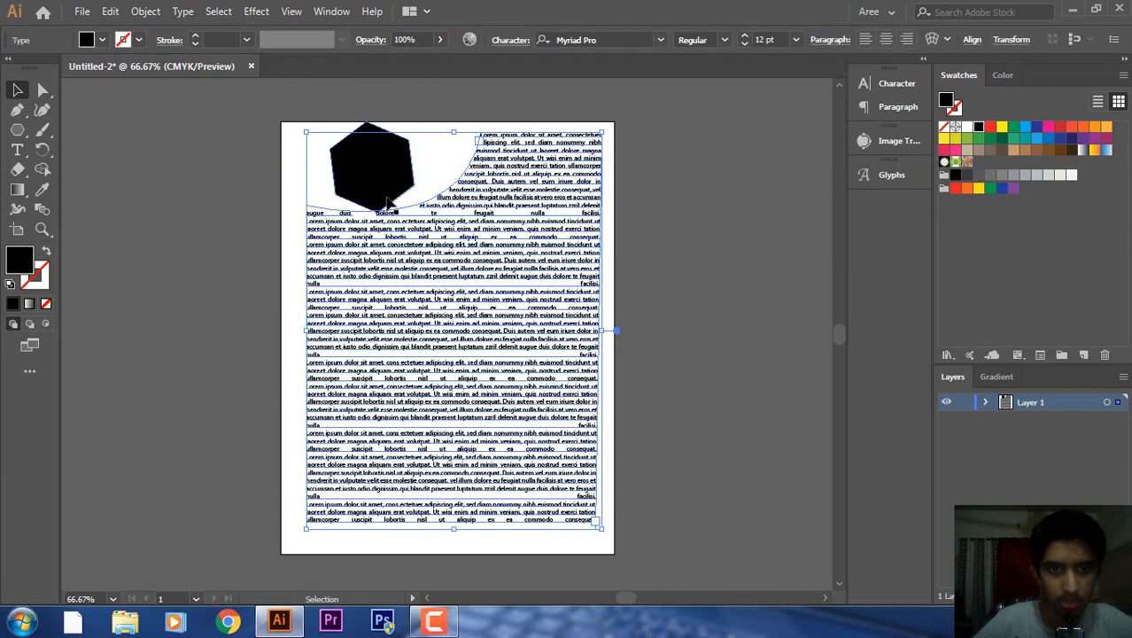
left_click_drag(411, 233, 415, 242)
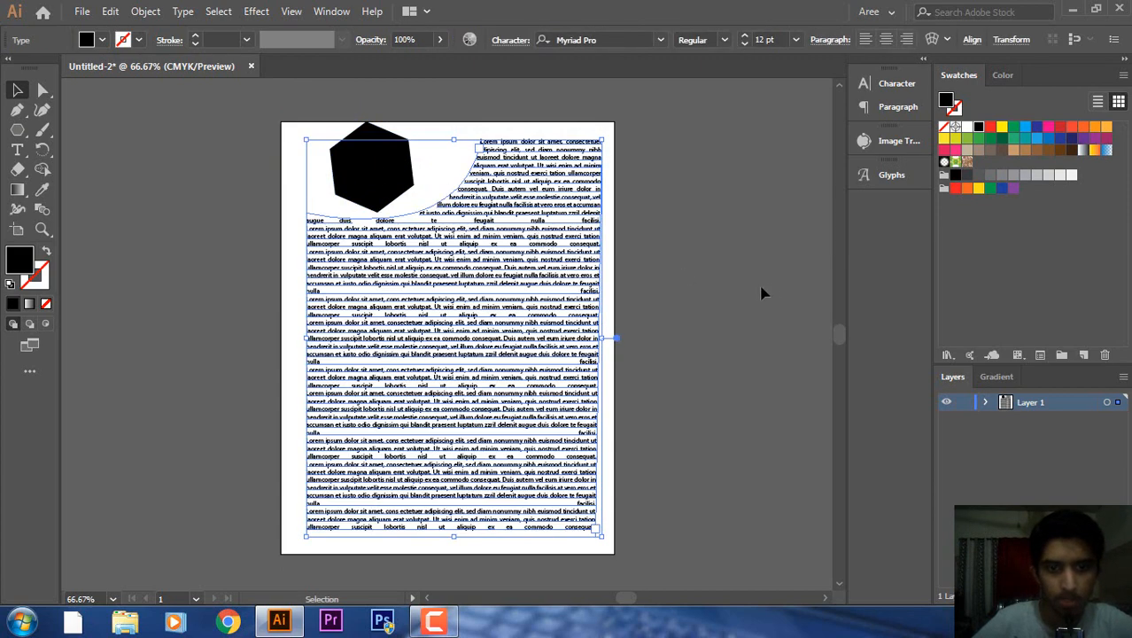
left_click(763, 286)
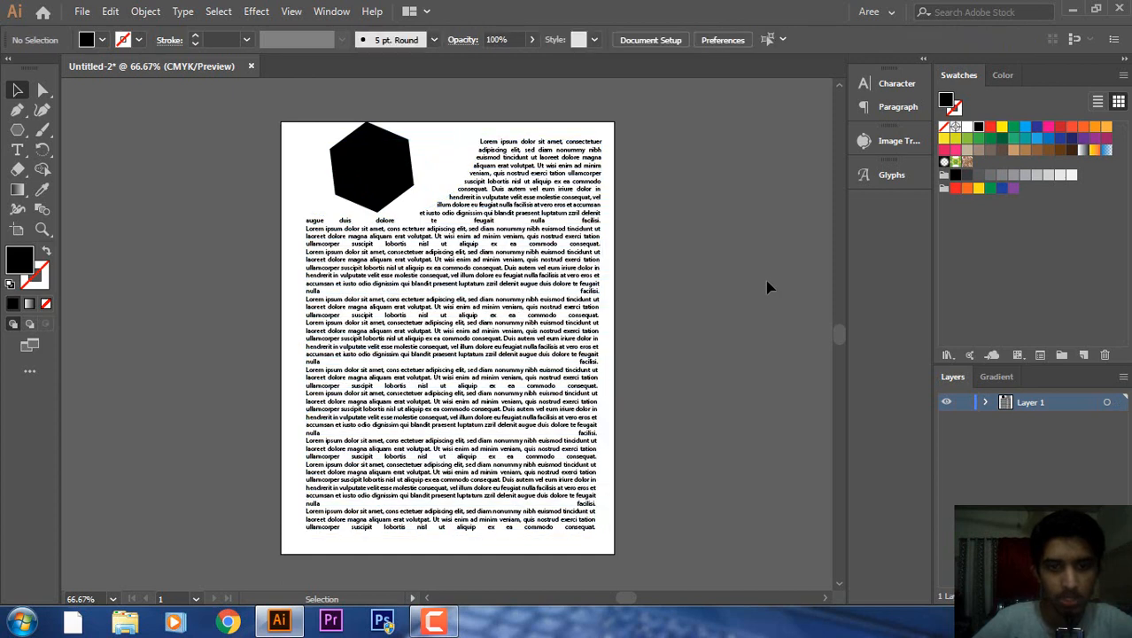
left_click(374, 176)
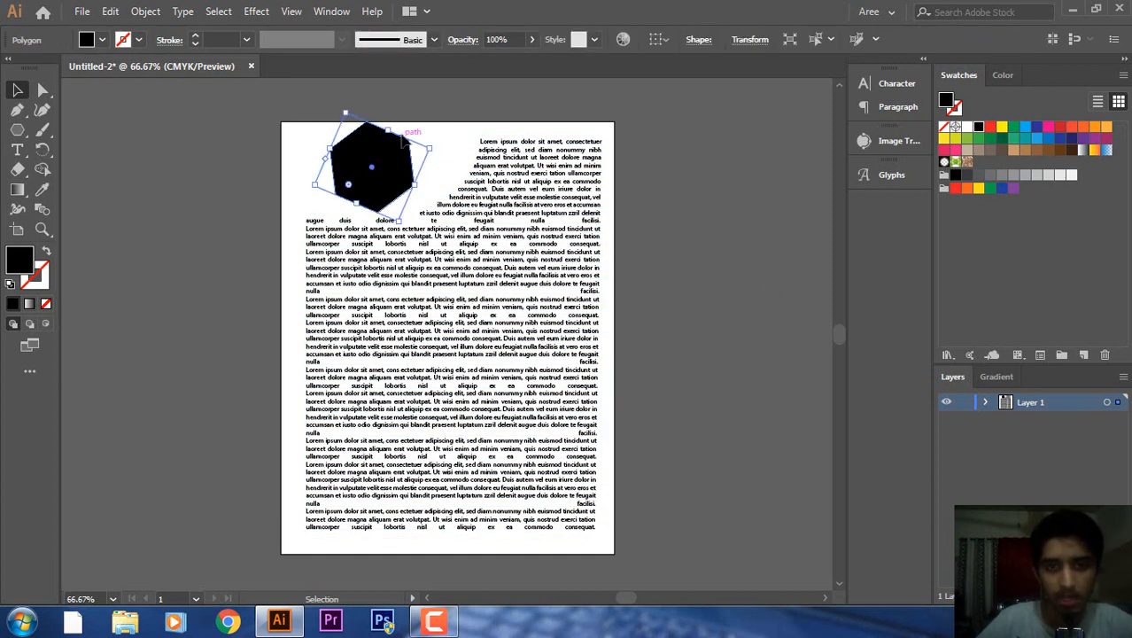
Delete the hexagon, then the curved-edge Lorem ipsum text frame.
key("Delete")
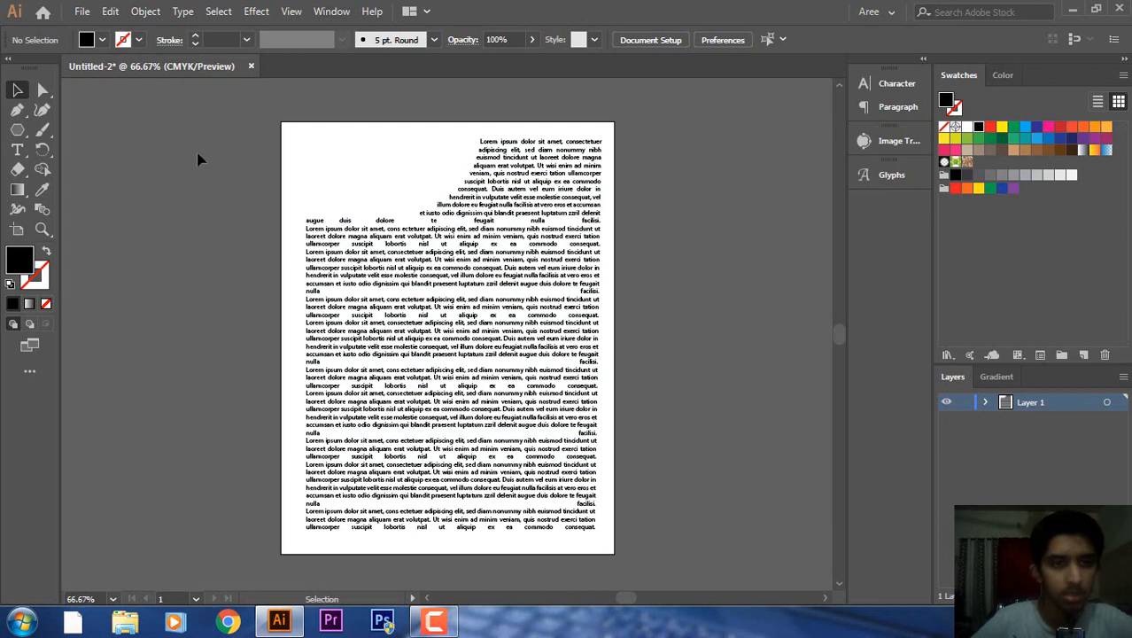
left_click(440, 292)
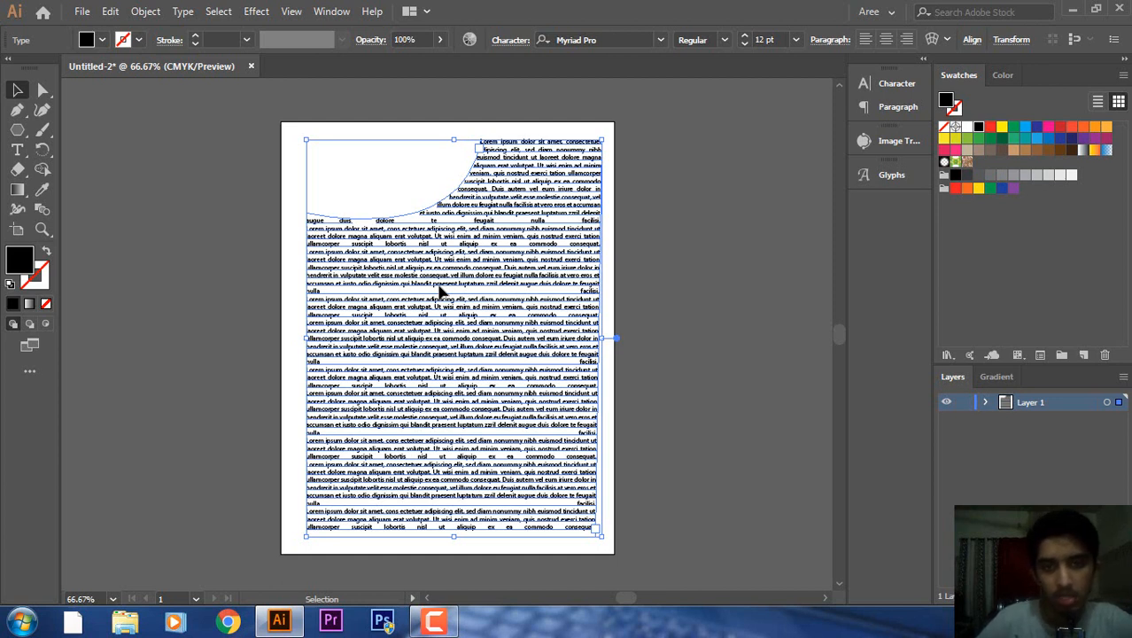
key("Delete")
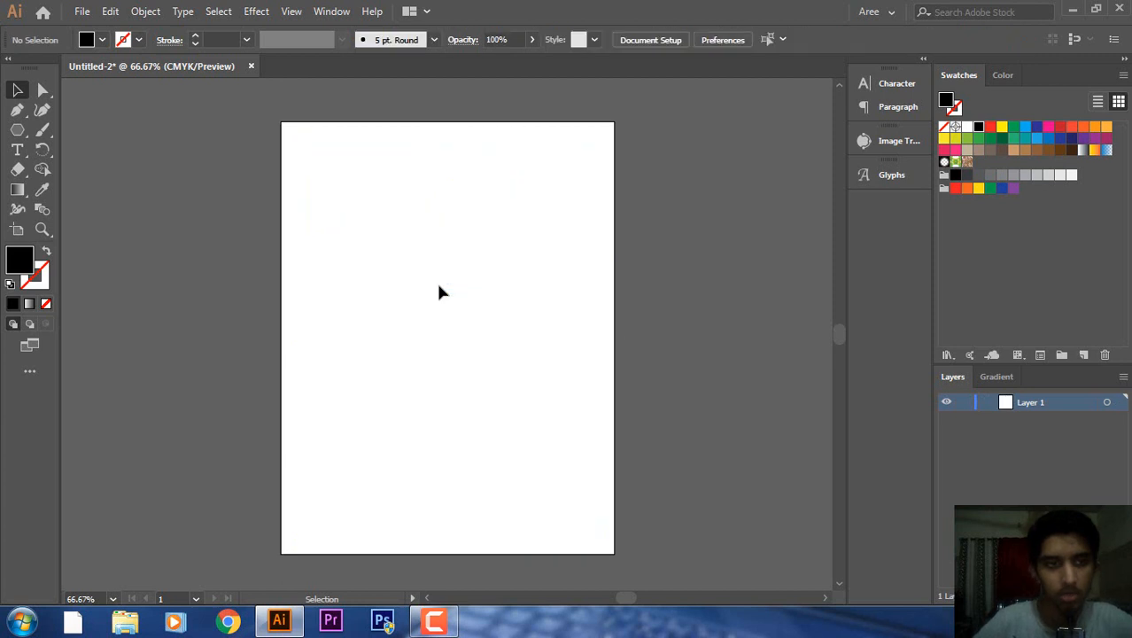
Draw a curved S-shaped wave path across the page with the Pen tool.
left_click(17, 149)
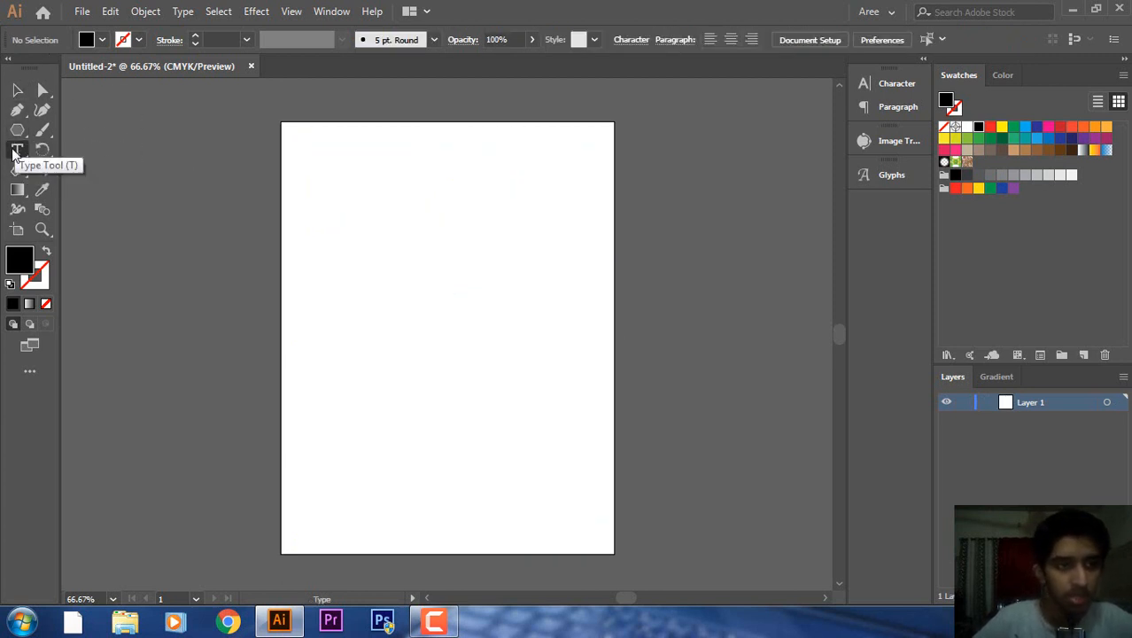
left_click(16, 149)
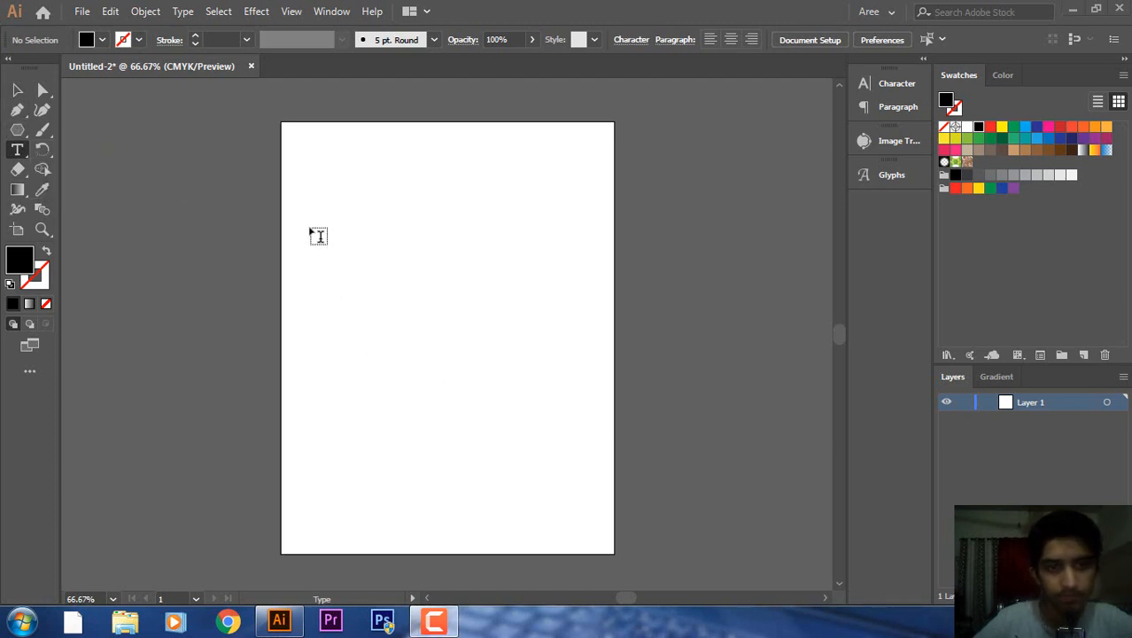
left_click(18, 112)
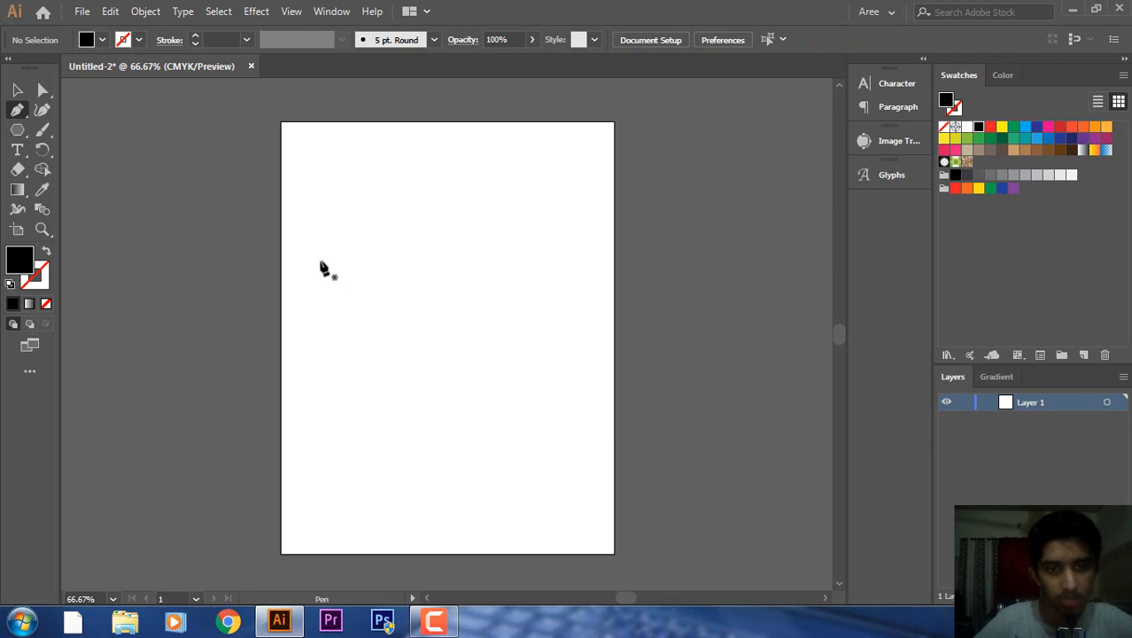
left_click(308, 300)
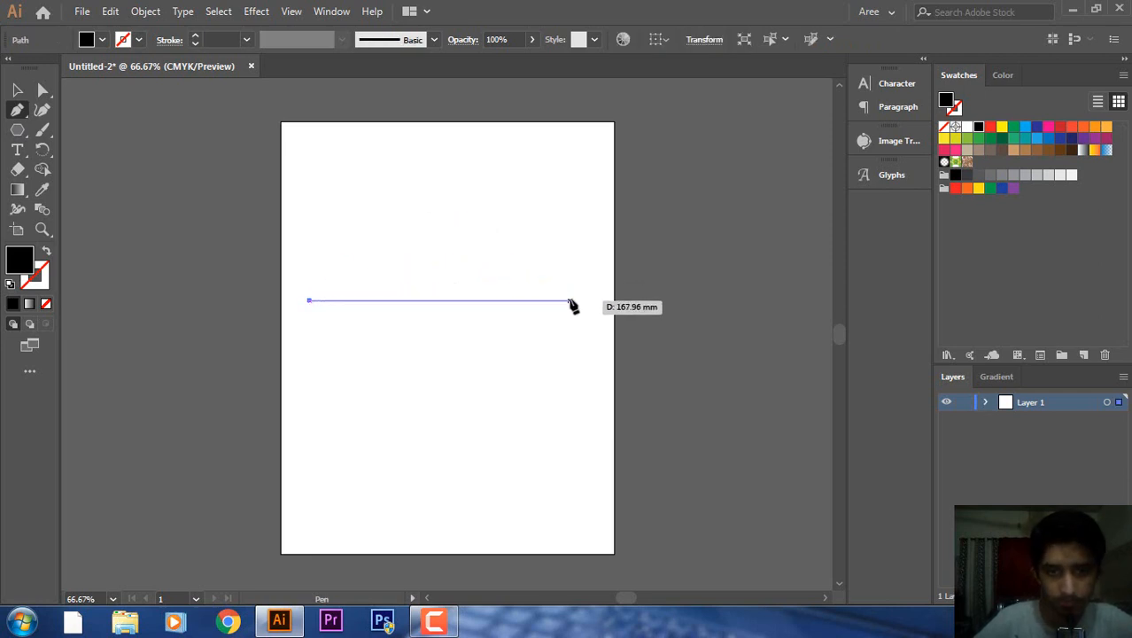
left_click_drag(574, 301, 722, 362)
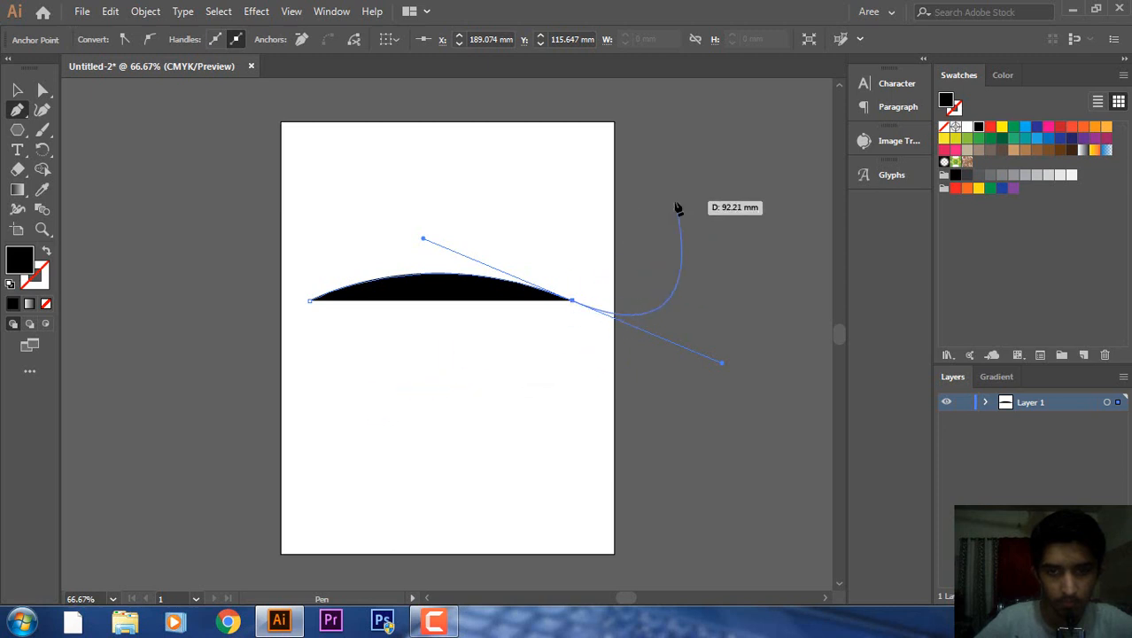
left_click(735, 302)
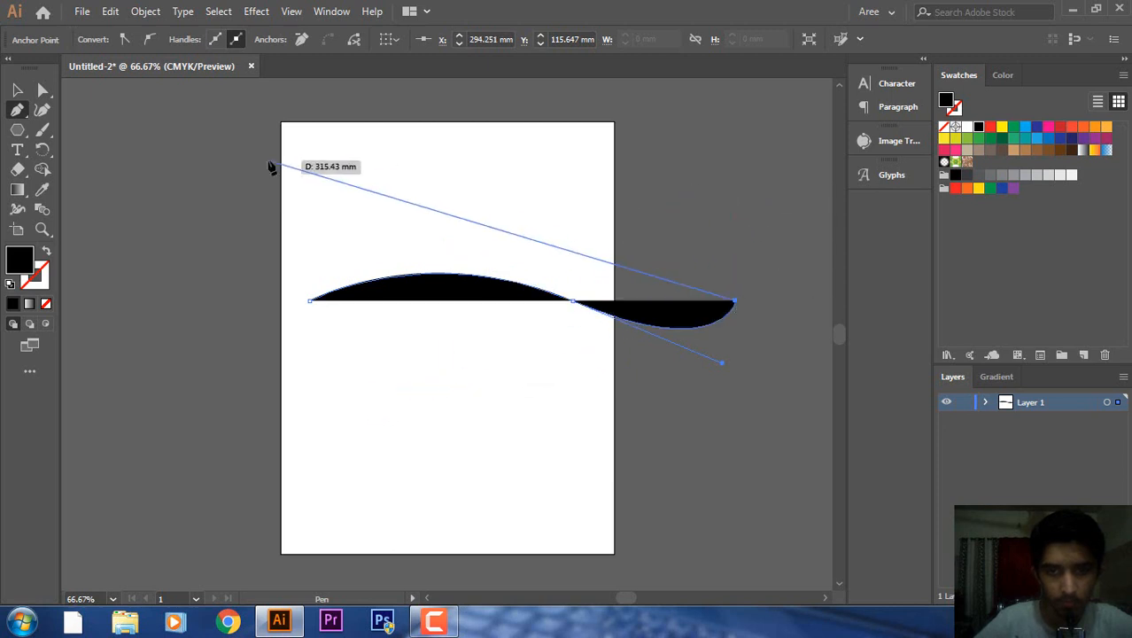
Drag the wave's right edge inward to make the wave narrower so it fits the page.
left_click(16, 92)
left_click_drag(735, 300, 580, 301)
left_click(411, 245)
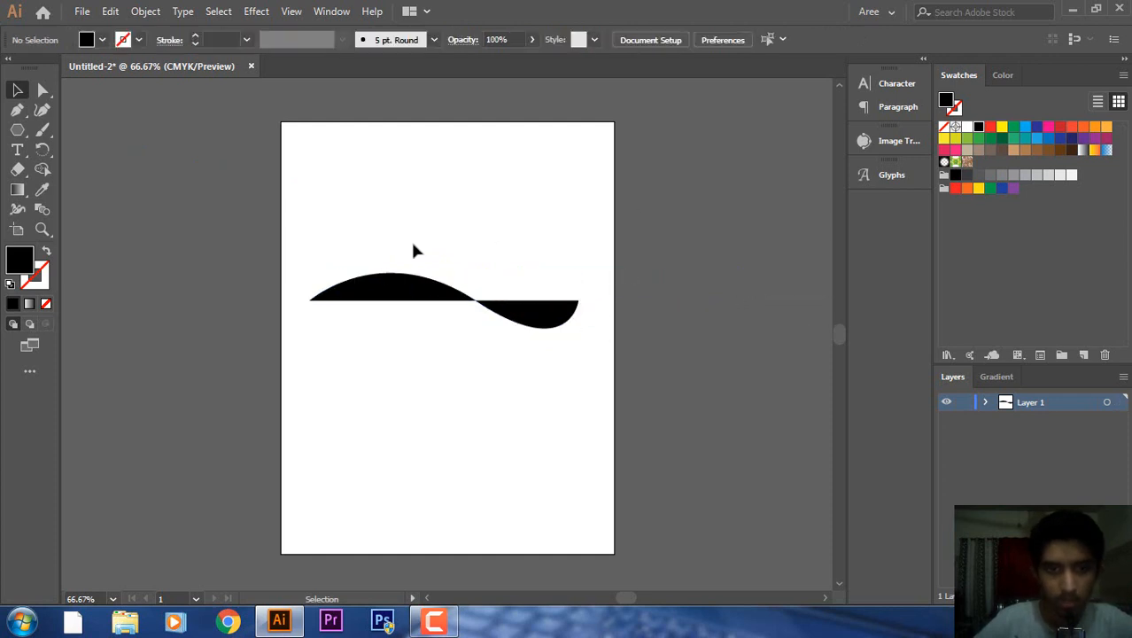
left_click(422, 291)
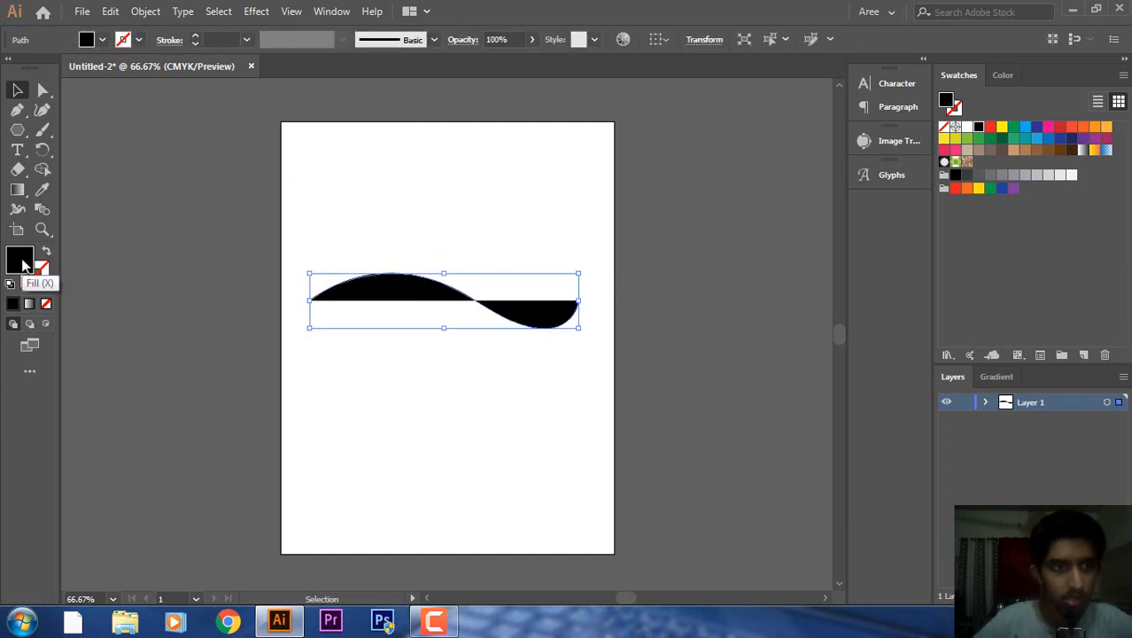
Set the wave's fill to None and its stroke to black 1 pt.
left_click(102, 39)
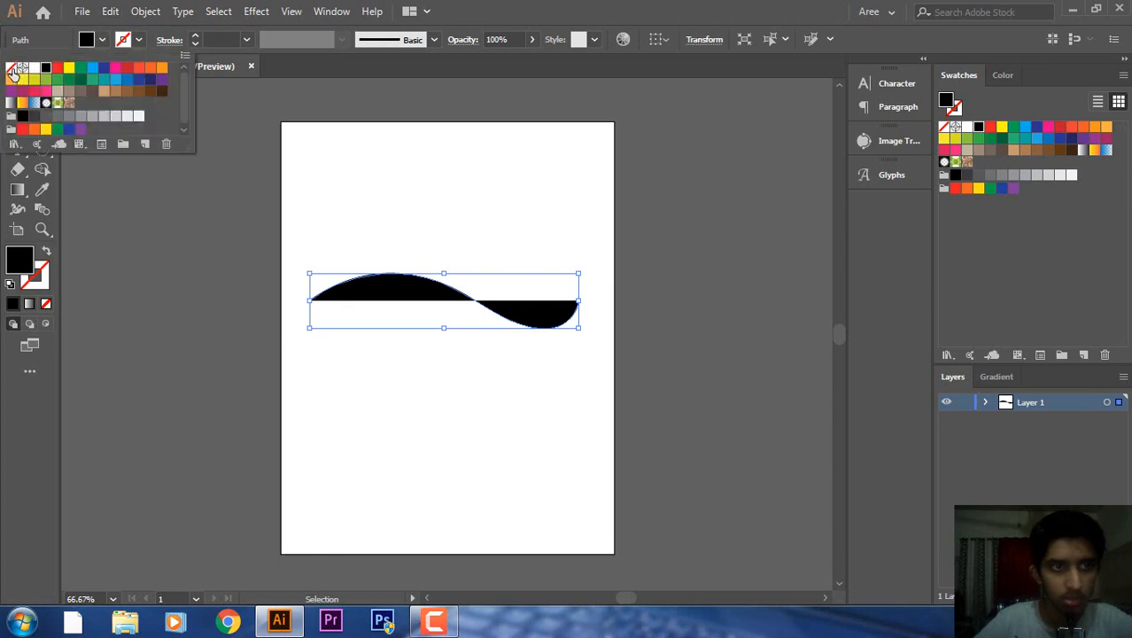
left_click(11, 68)
left_click(140, 40)
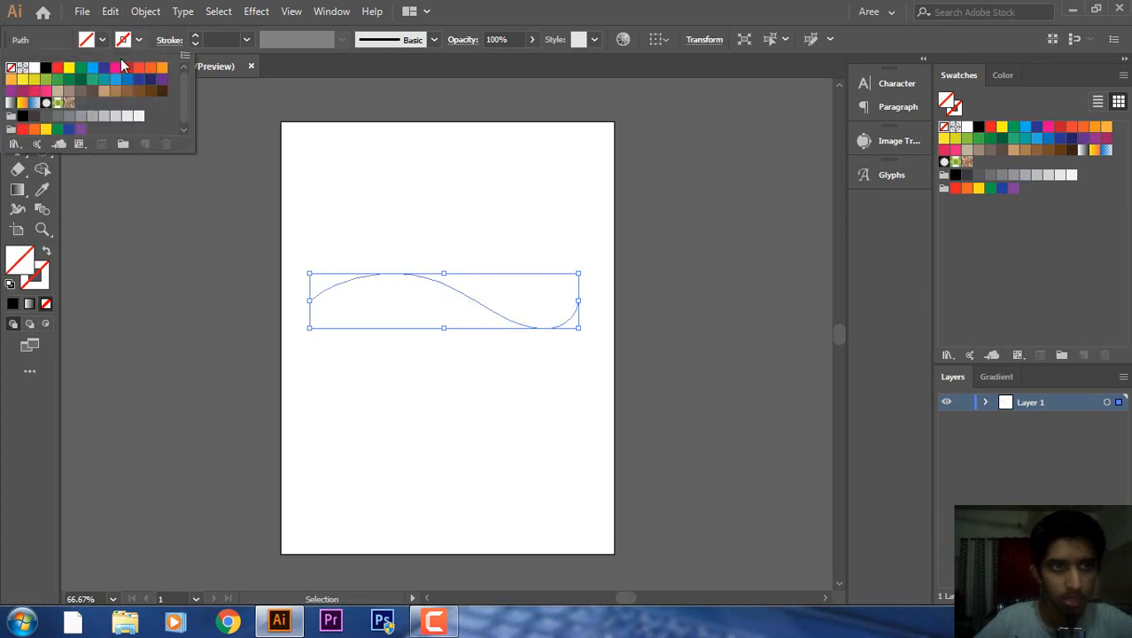
left_click(45, 68)
left_click(90, 207)
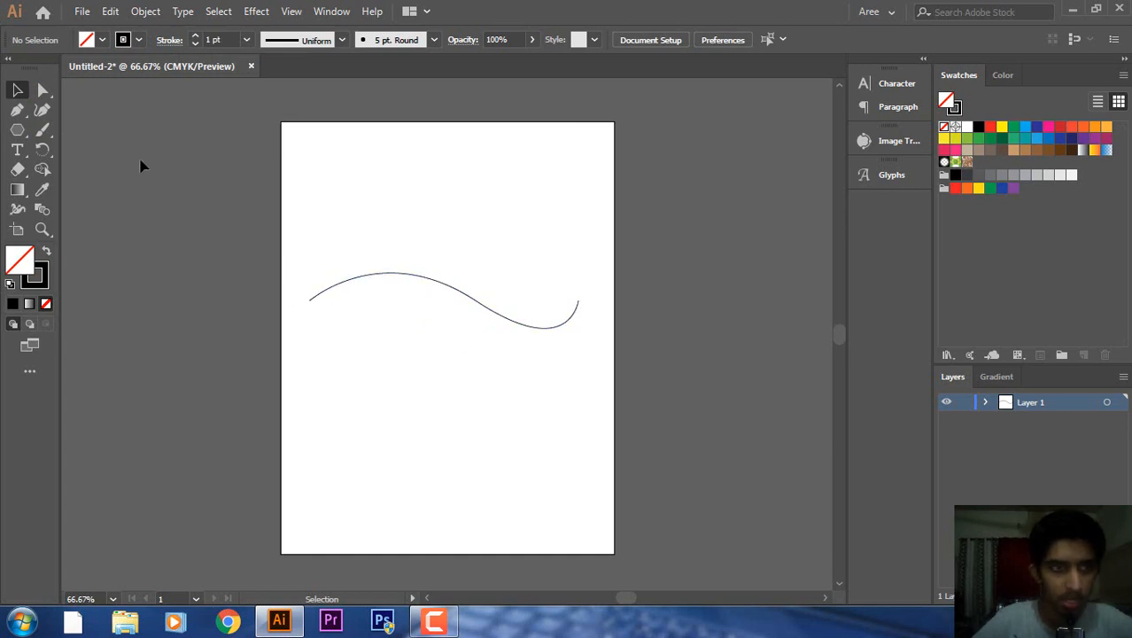
Add type along the wave and replace the placeholder with 'ADOBE ILLUSTRATOR CAASS W TYPE TOOL'.
left_click(17, 150)
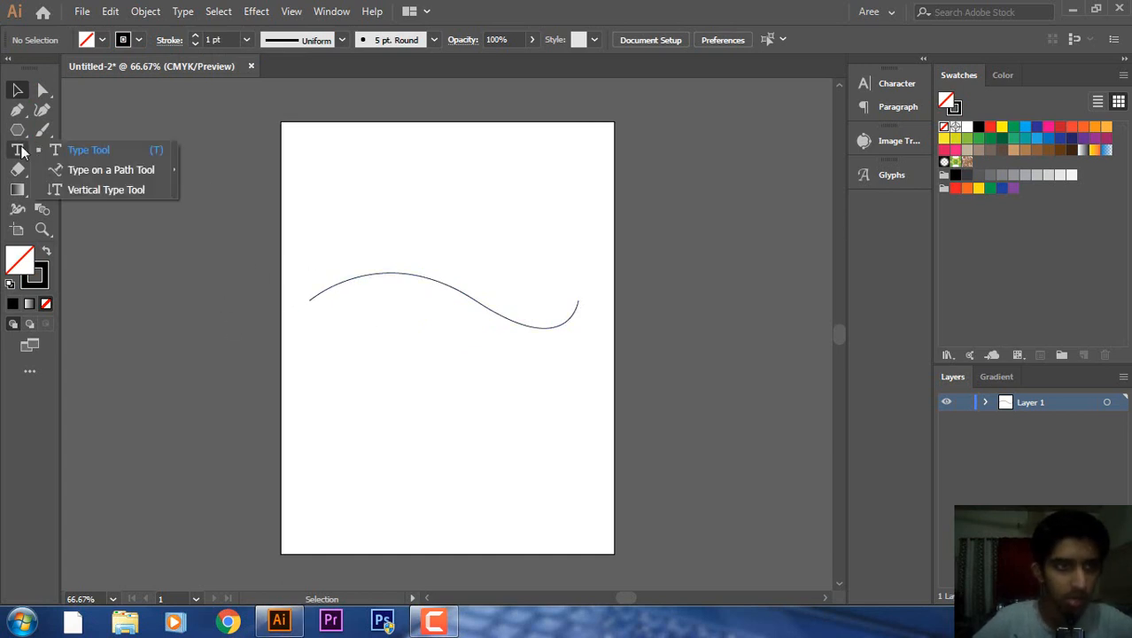
left_click(66, 168)
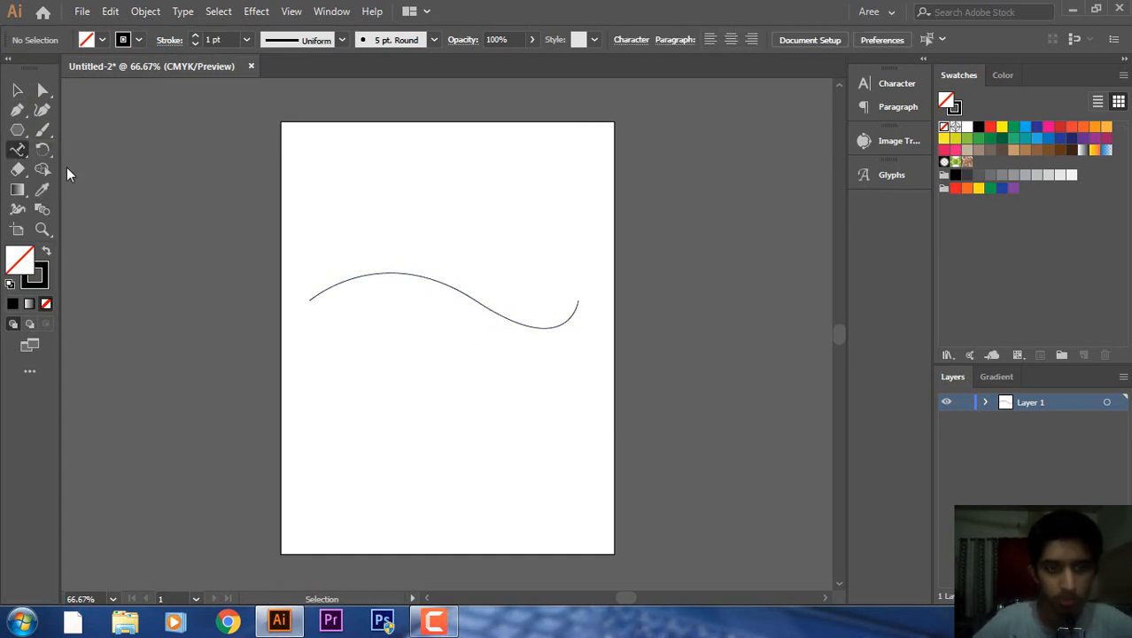
left_click(343, 281)
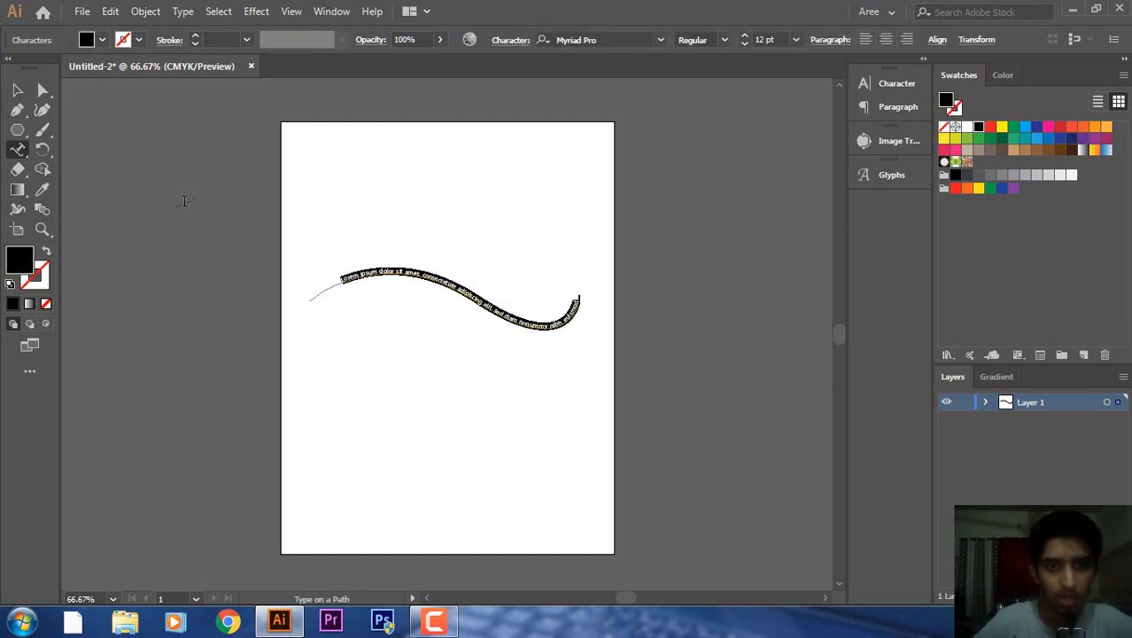
key("BackSpace")
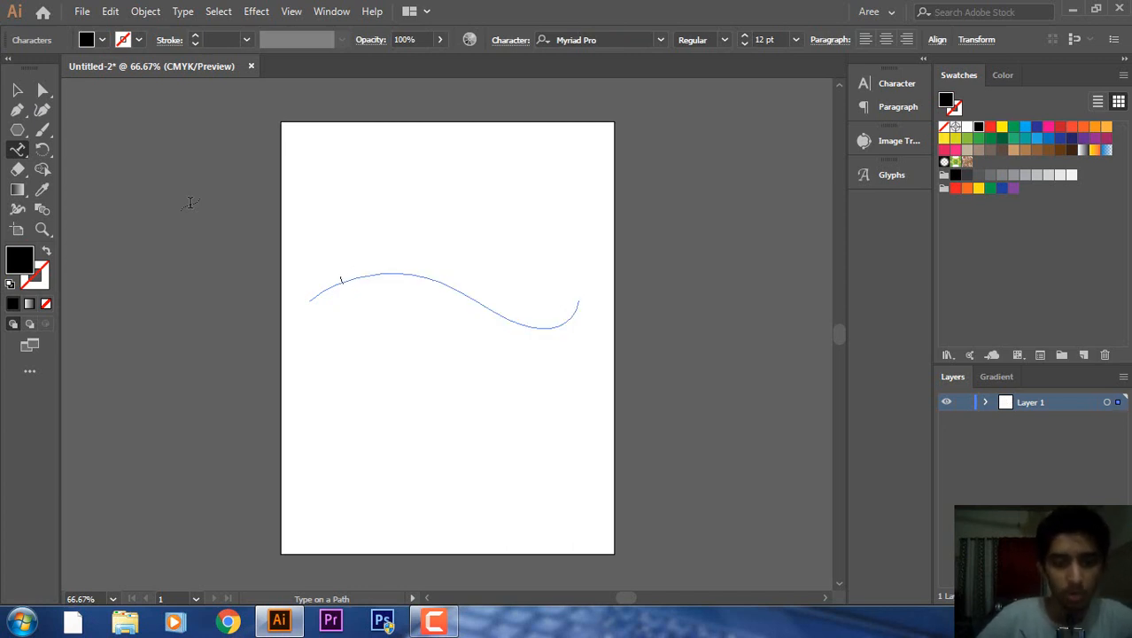
type("Youtu")
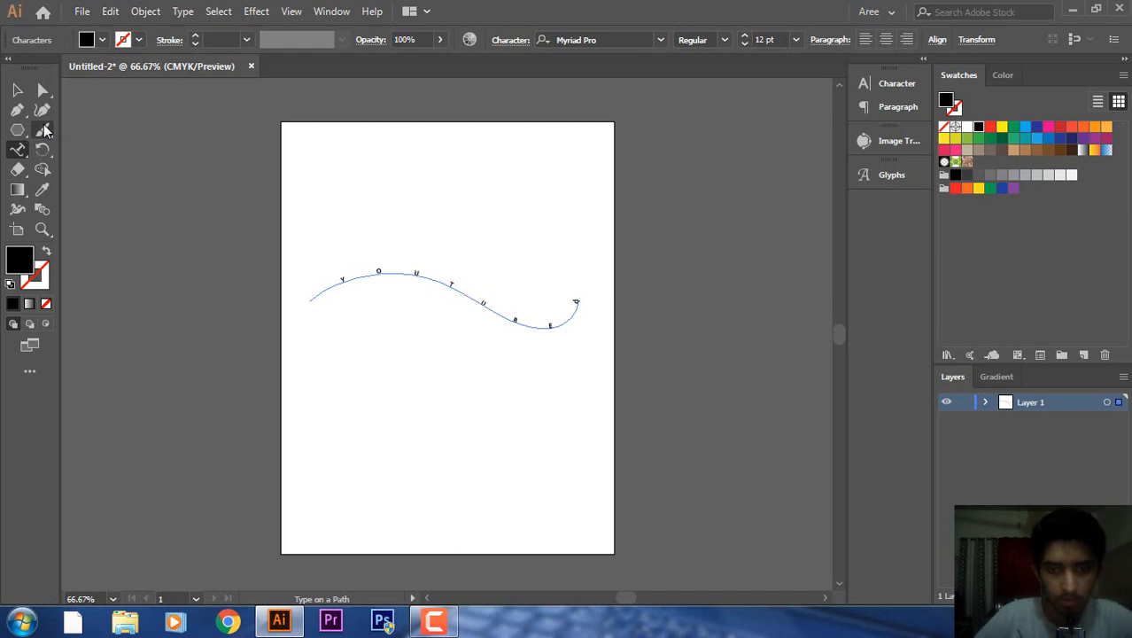
key("ctrl+z")
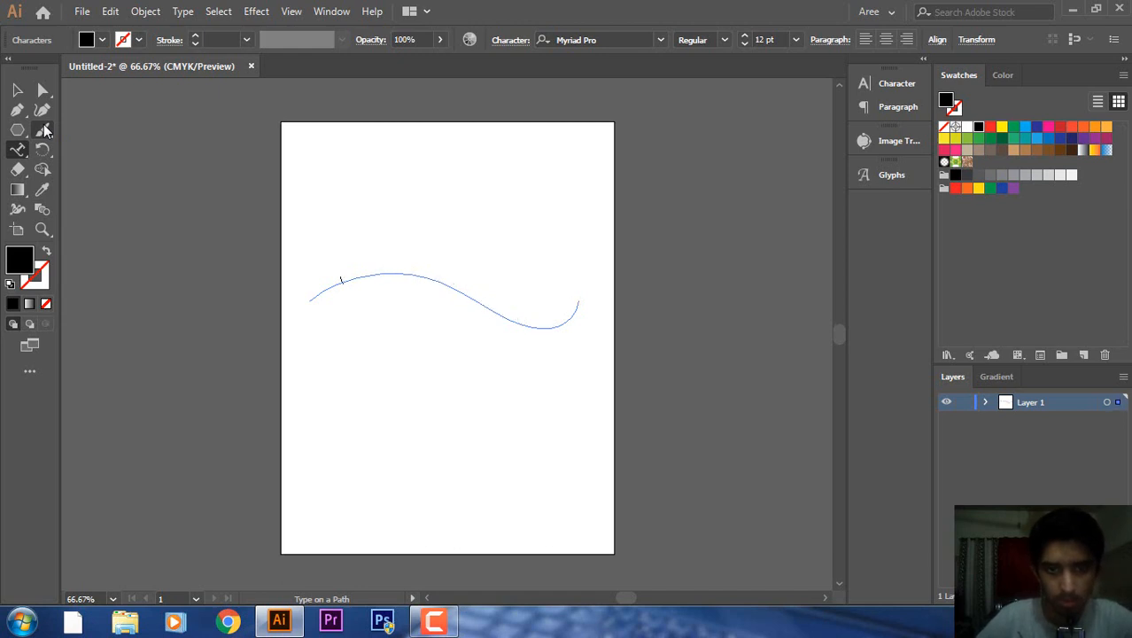
type("ADOB")
type("E ILLUSTRATOR")
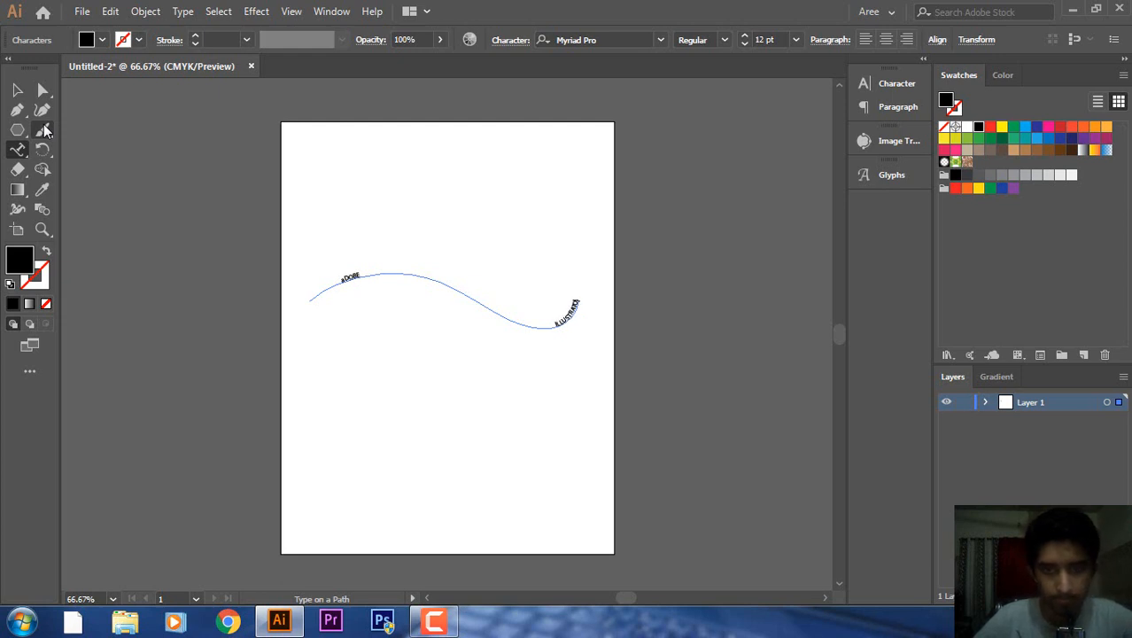
type(" CA")
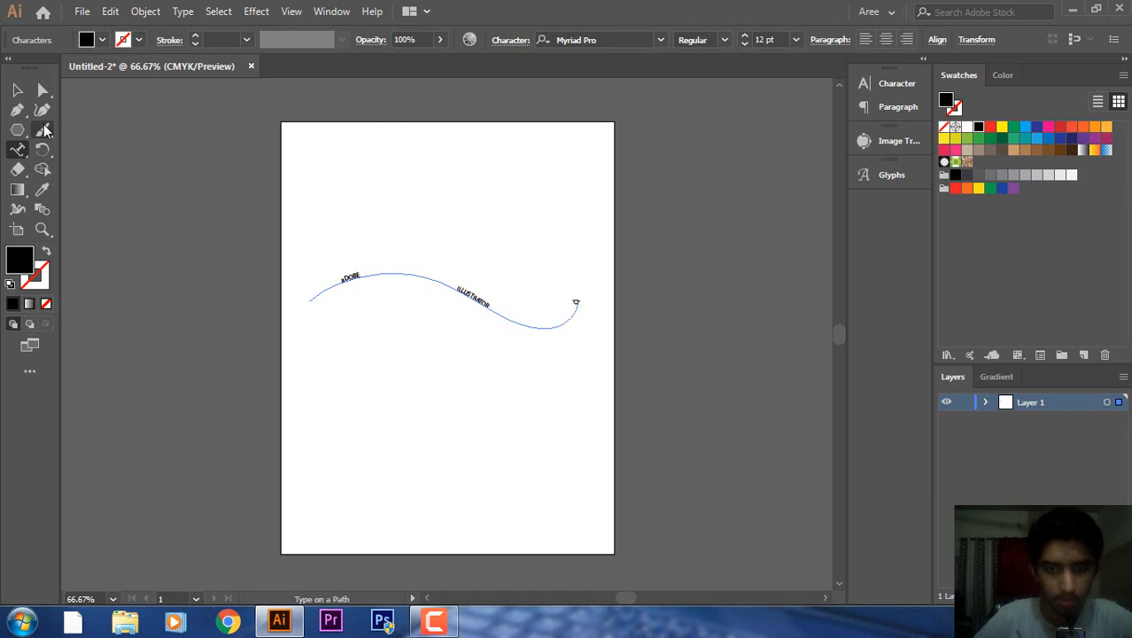
type("ASS W")
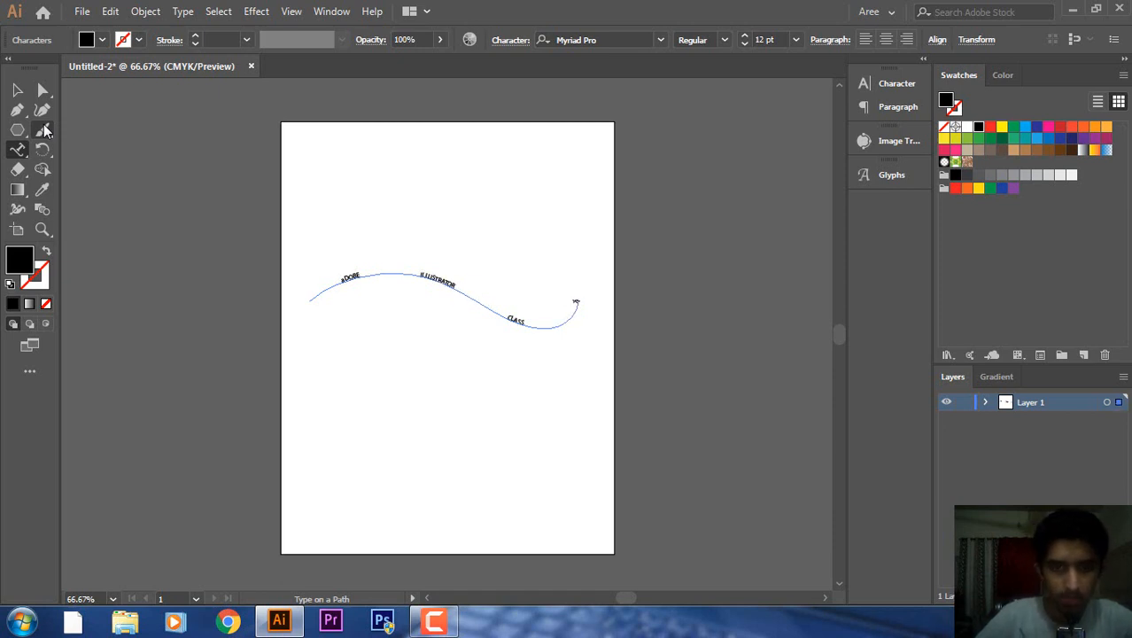
type(" TYPE")
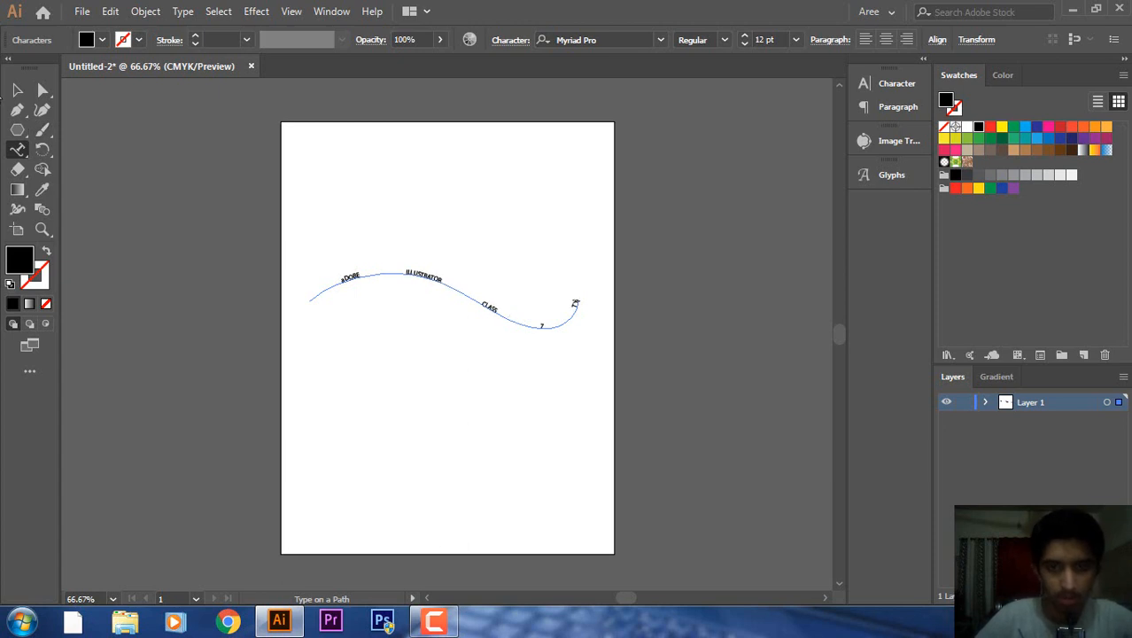
type(" TOOL")
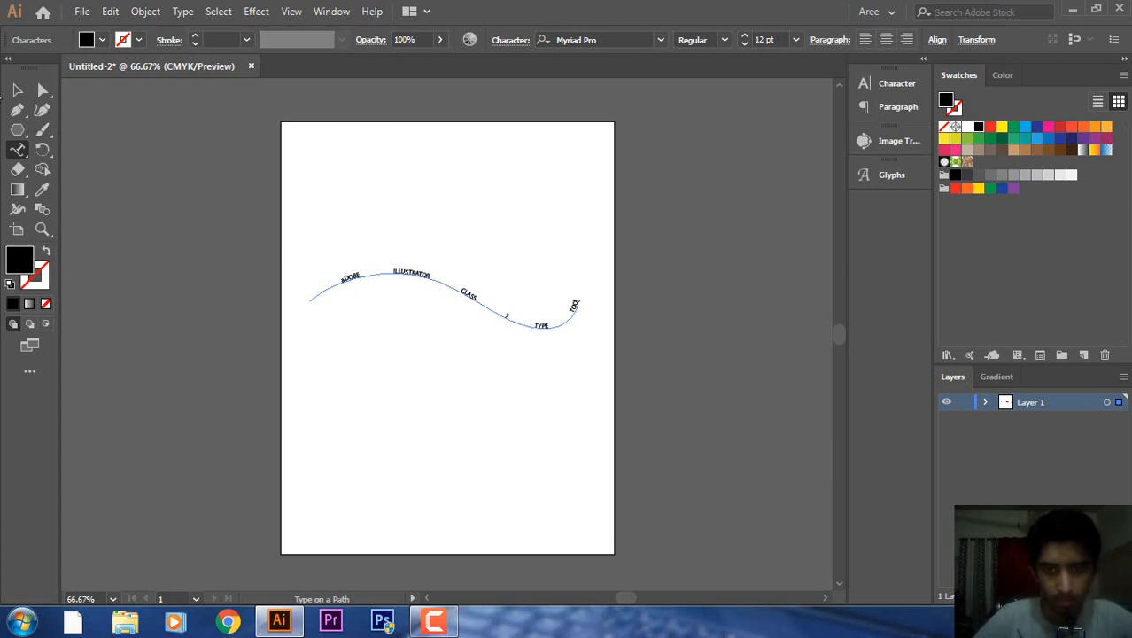
left_click(18, 91)
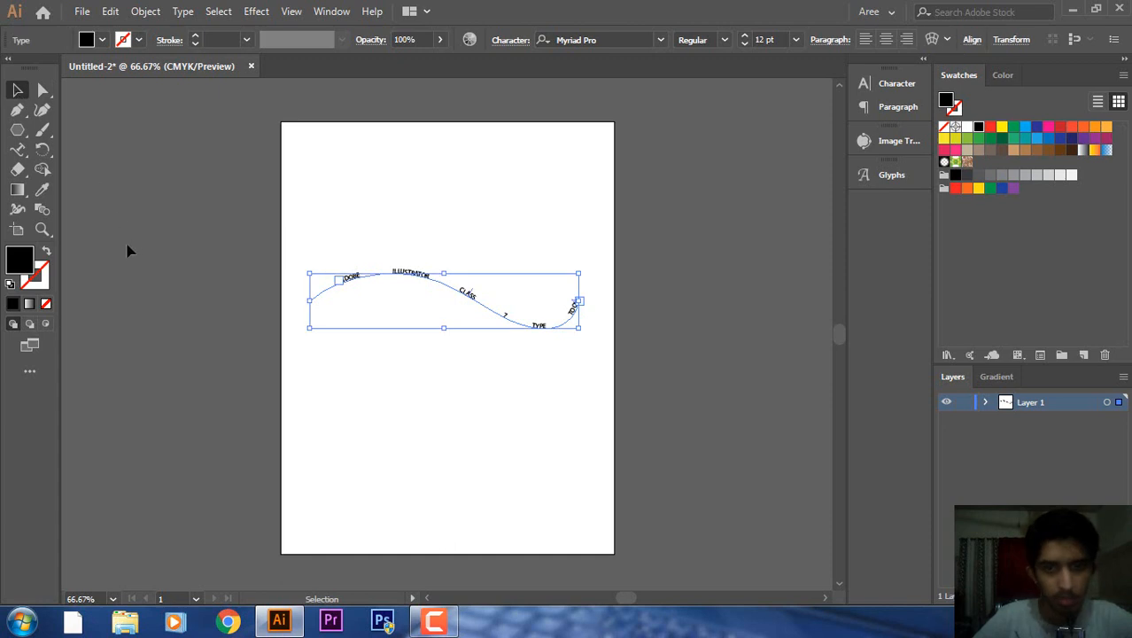
left_click(427, 305)
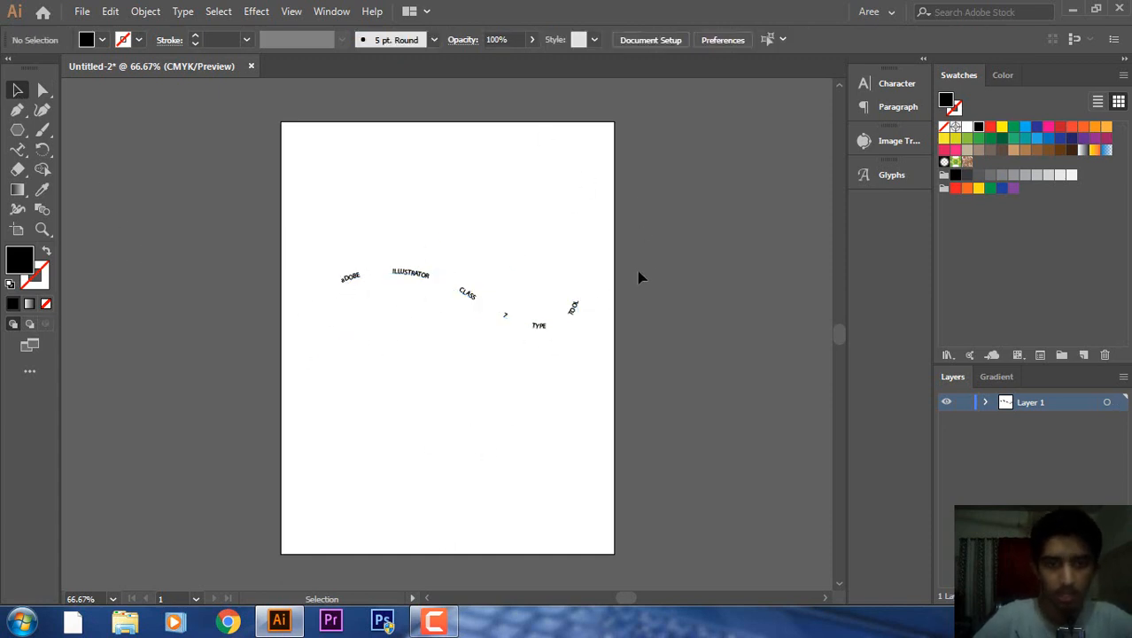
left_click(354, 283)
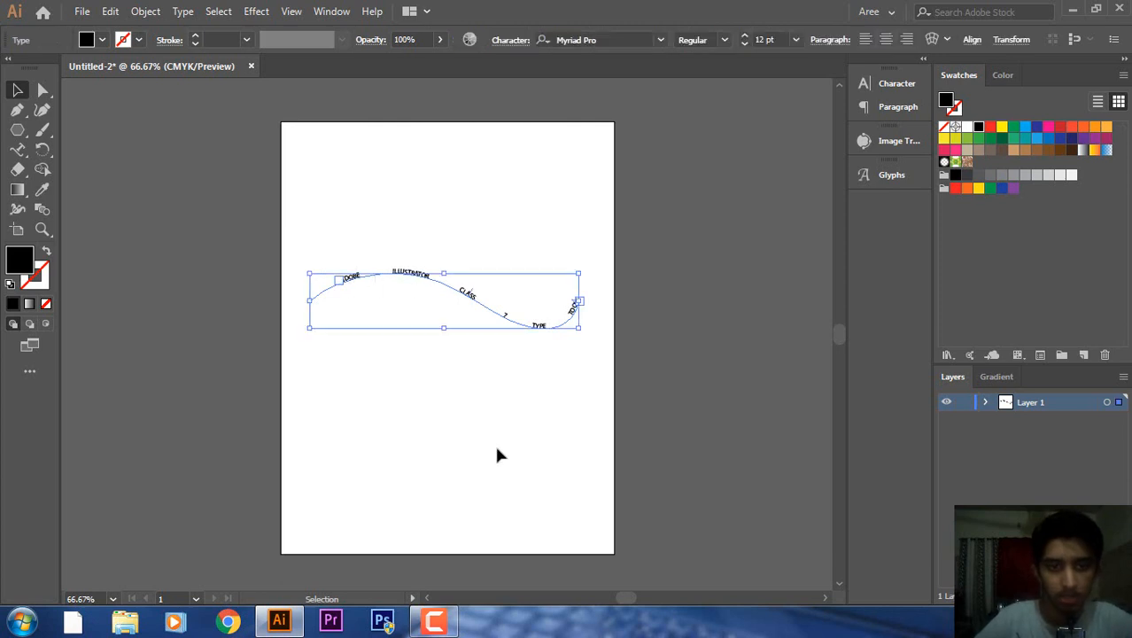
left_click(447, 428)
left_click_drag(394, 277, 270, 325)
key("ctrl+equal")
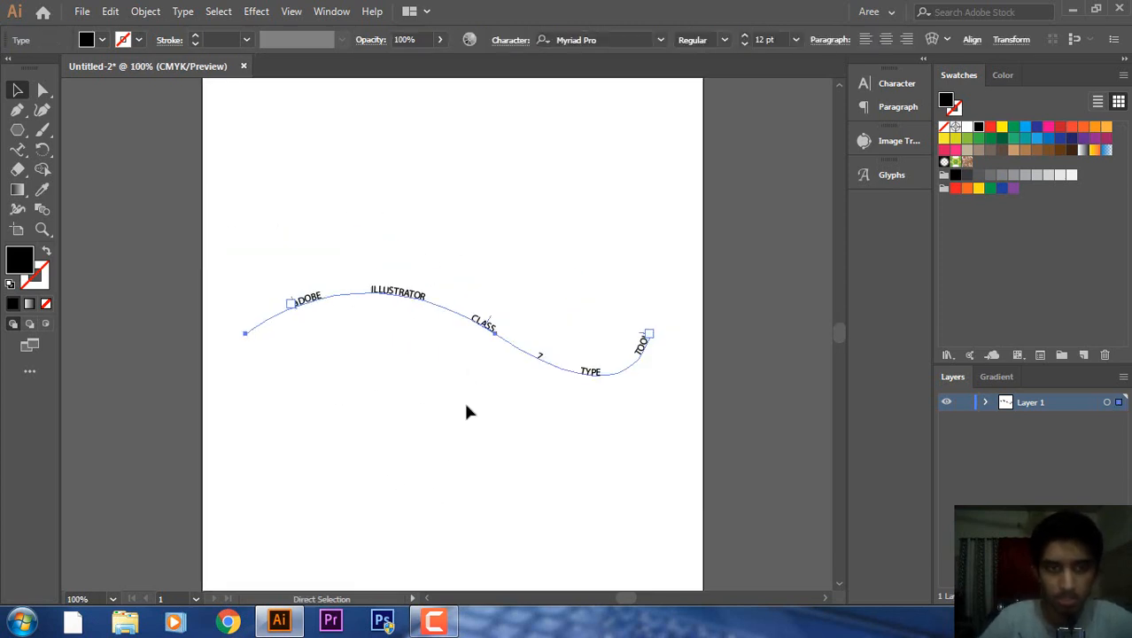
key("ctrl+equal")
key("ctrl+equal")
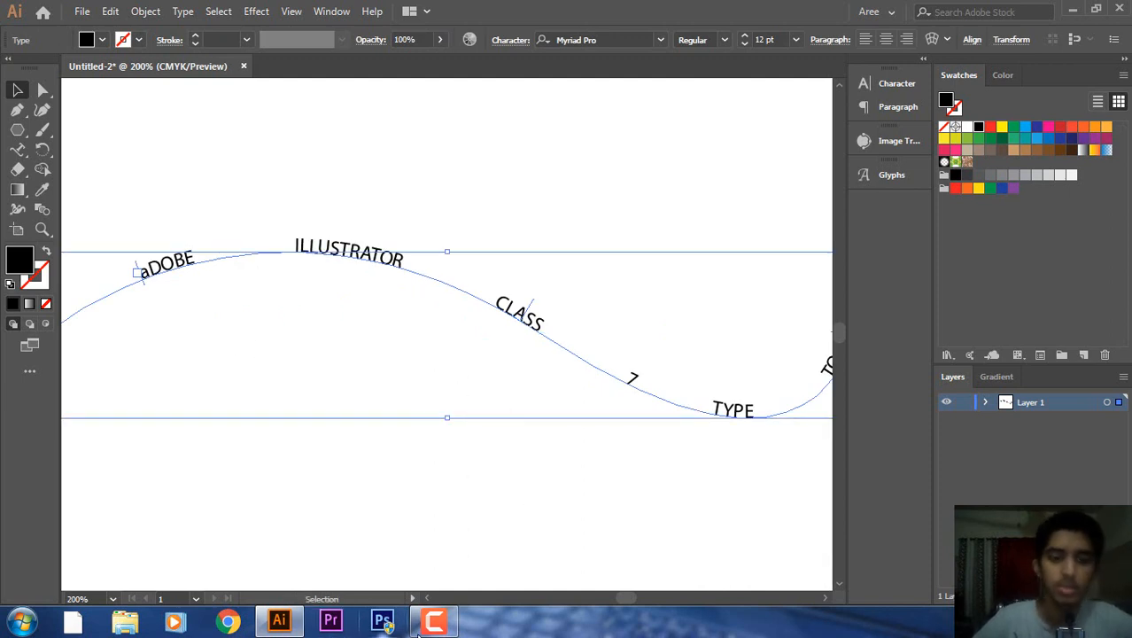
left_click(428, 600)
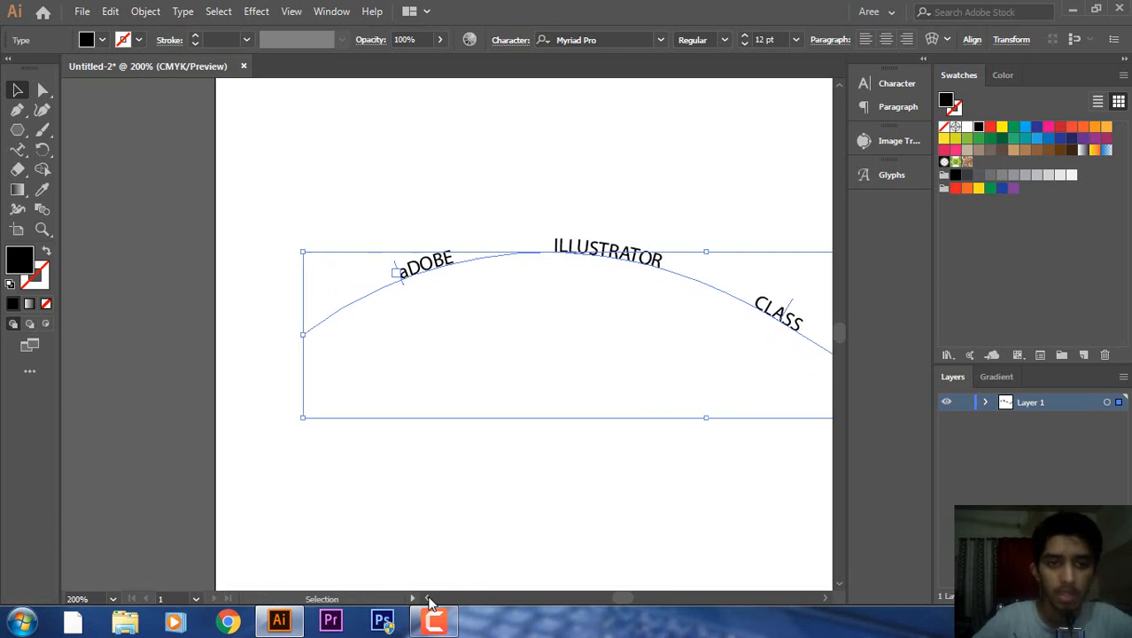
key("ctrl+plus")
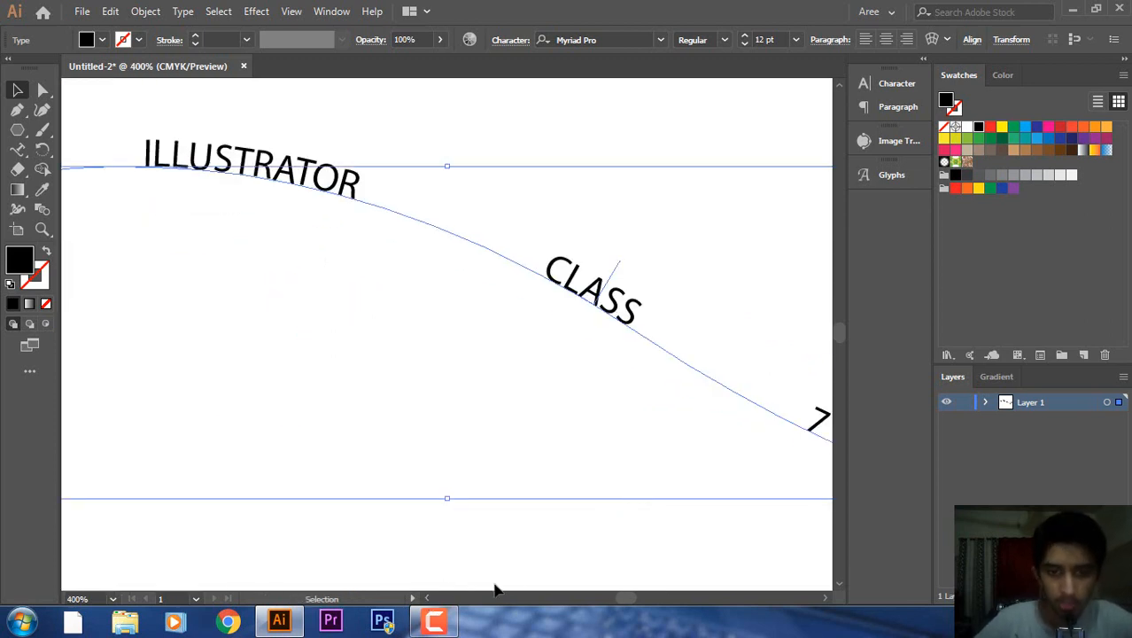
left_click_drag(622, 598, 619, 600)
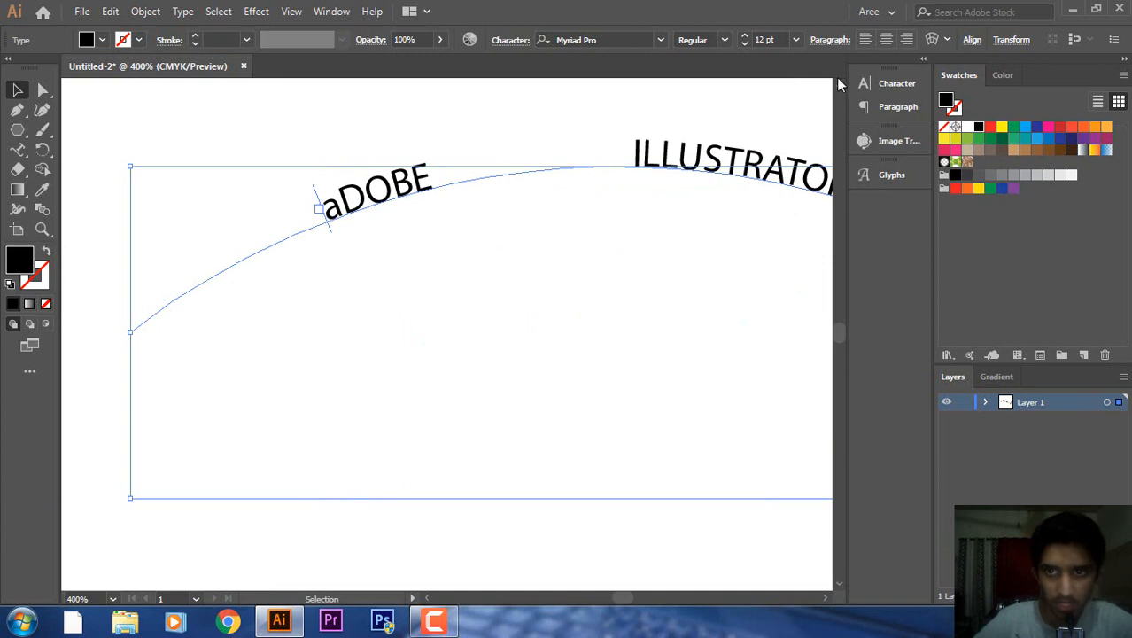
scroll(839, 84, "up", 3)
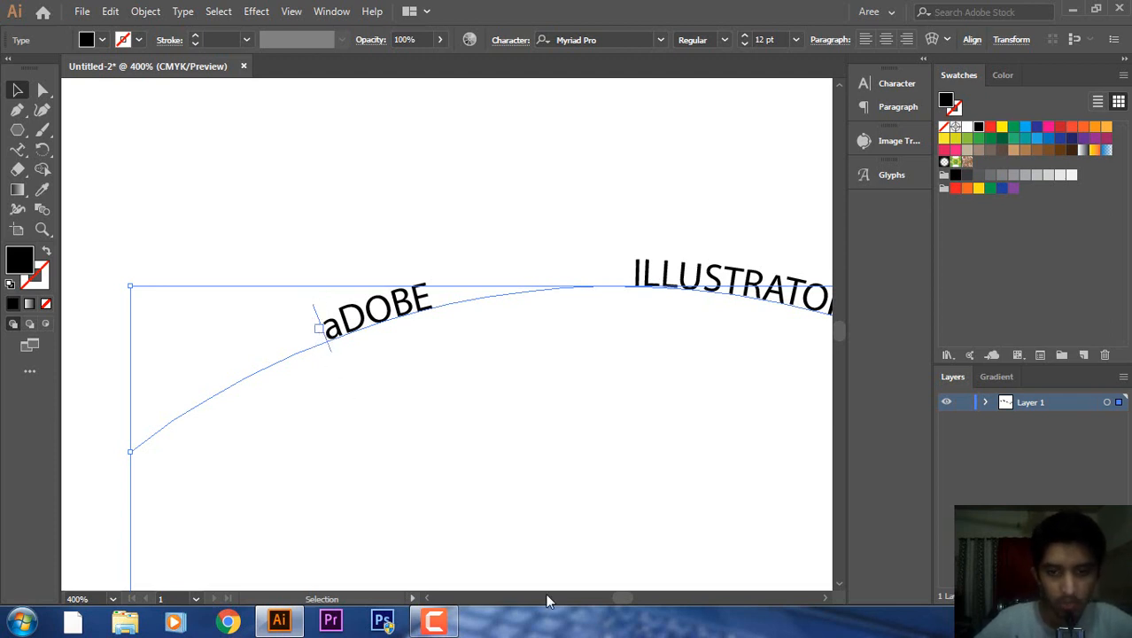
left_click(825, 599)
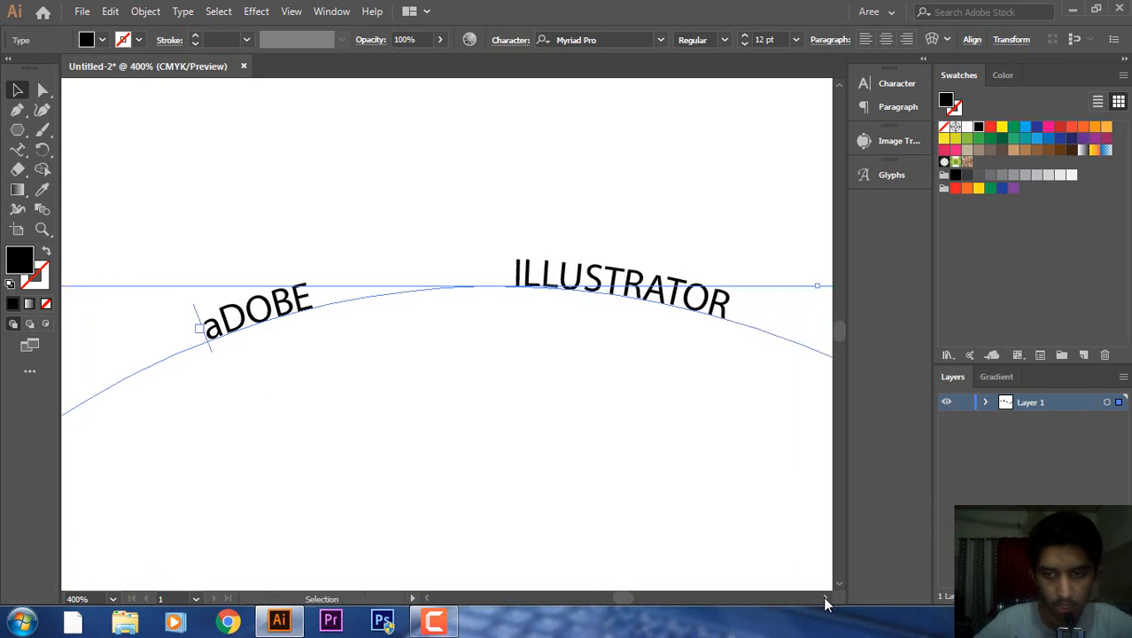
left_click_drag(825, 602, 839, 588)
left_click(840, 585)
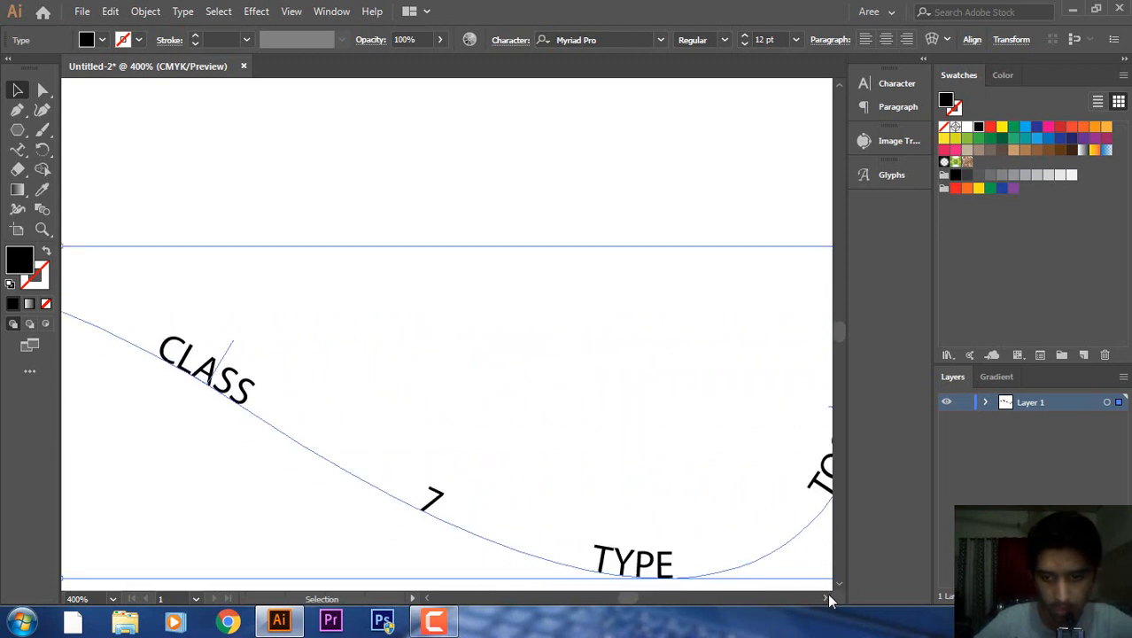
left_click(826, 596)
left_click(826, 596)
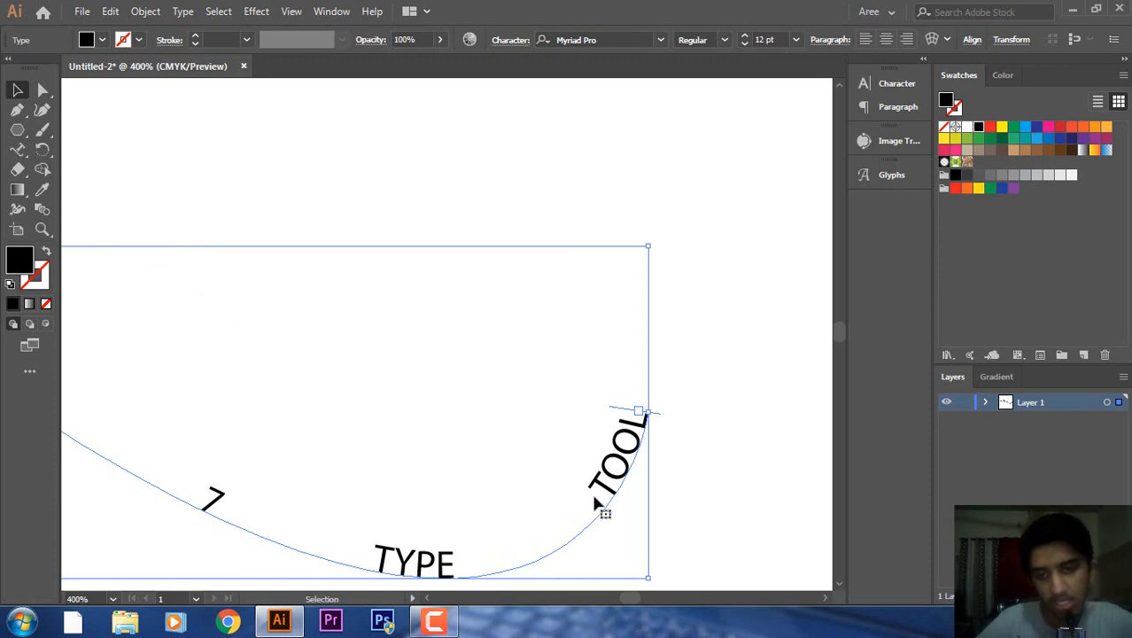
Drag the path text's end bracket along the wave so the phrase through TOOL fits.
key("t")
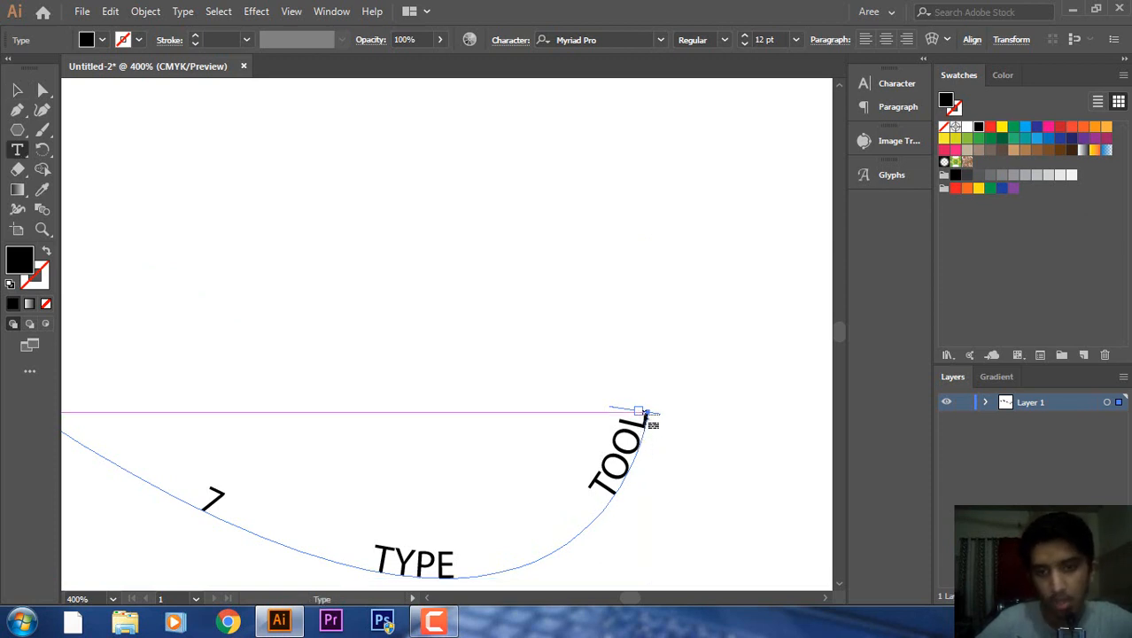
left_click(16, 90)
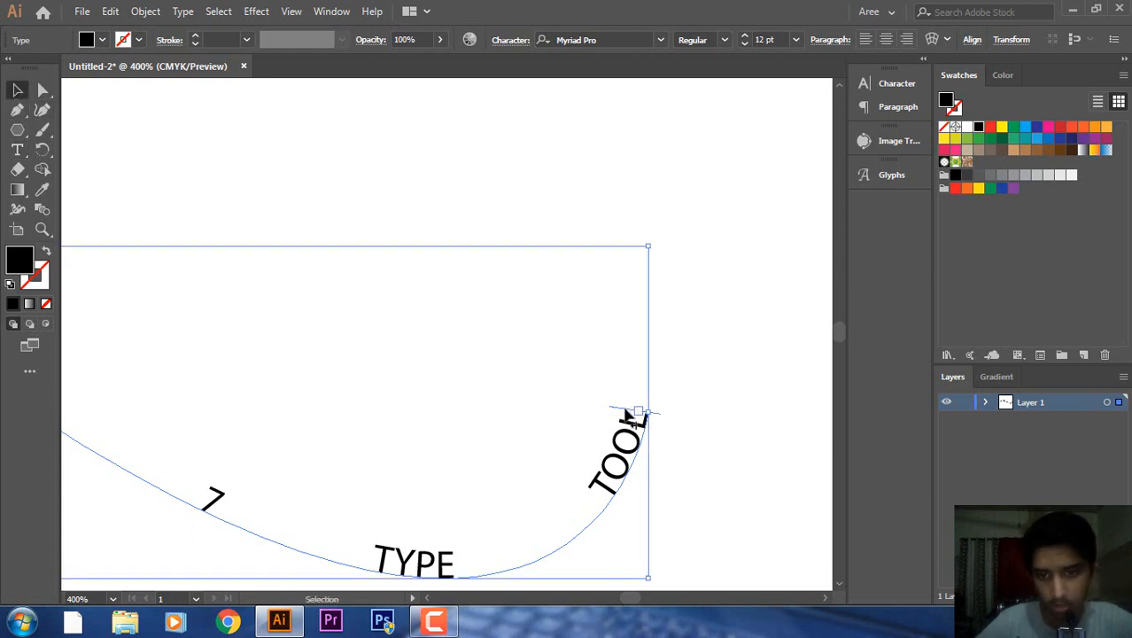
left_click_drag(627, 412, 65, 374)
left_click(428, 599)
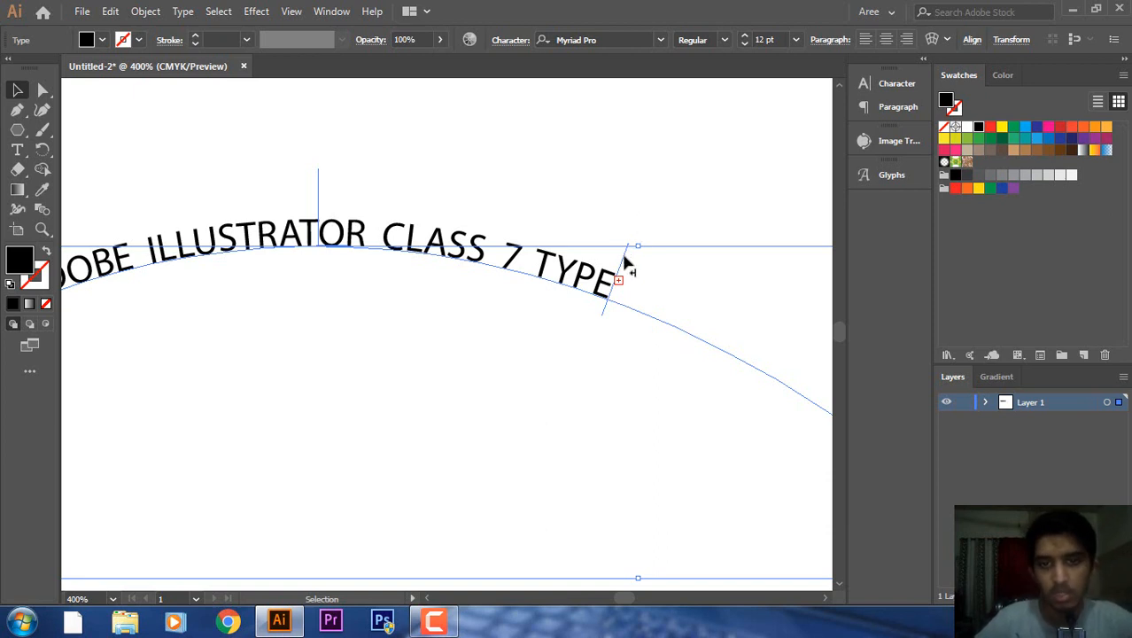
left_click_drag(624, 259, 700, 311)
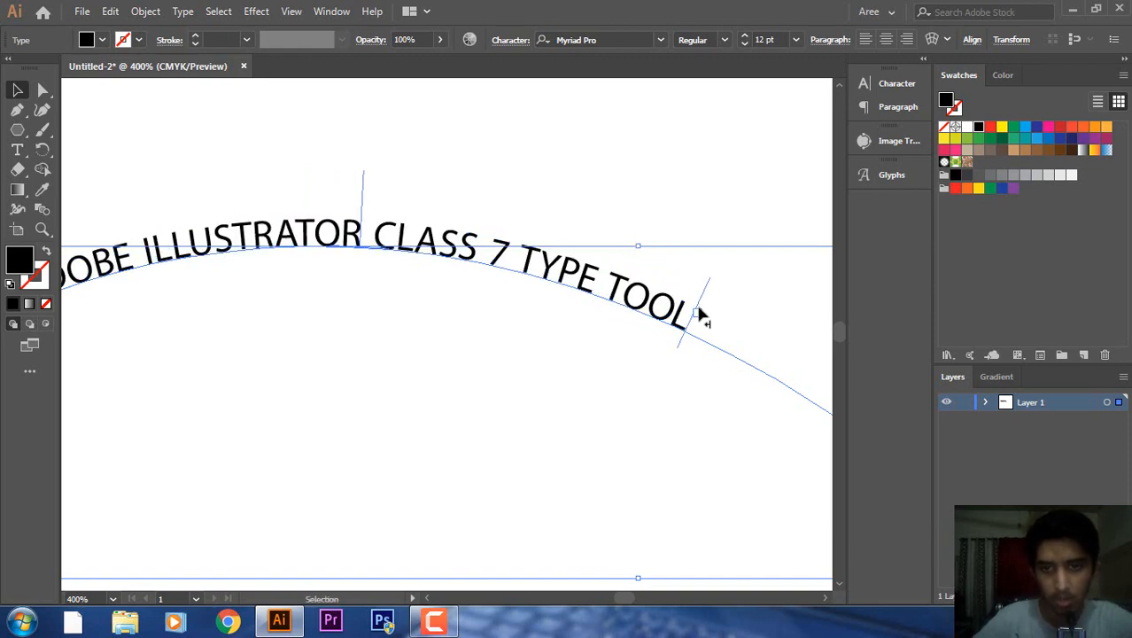
left_click(546, 411)
key("ctrl+minus")
key("ctrl+minus")
key("ctrl+plus")
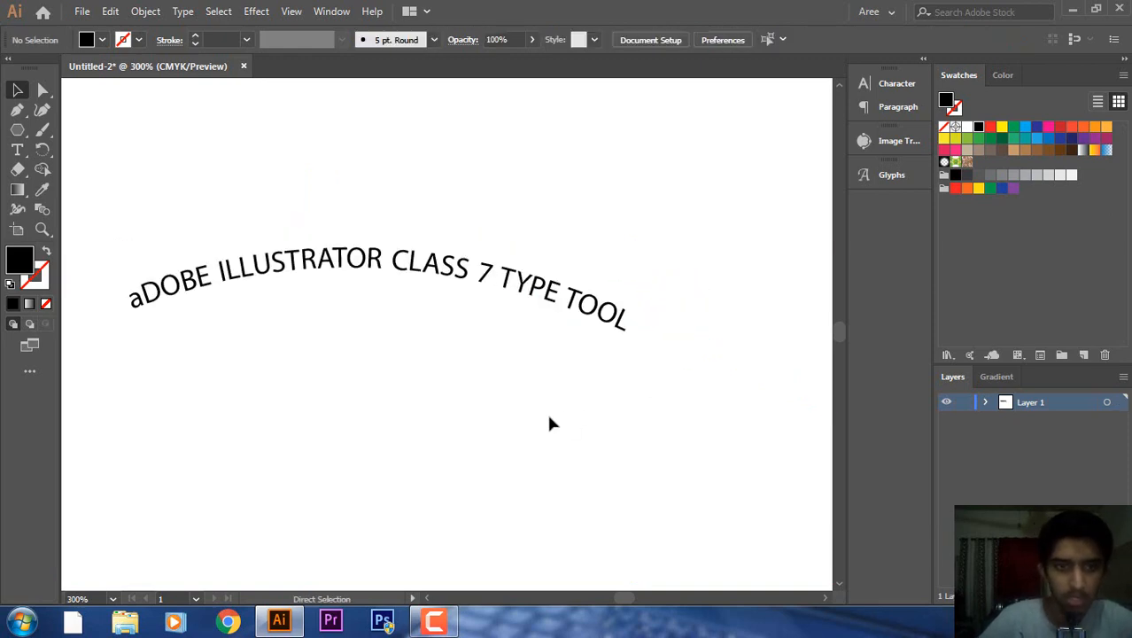
key("ctrl+plus")
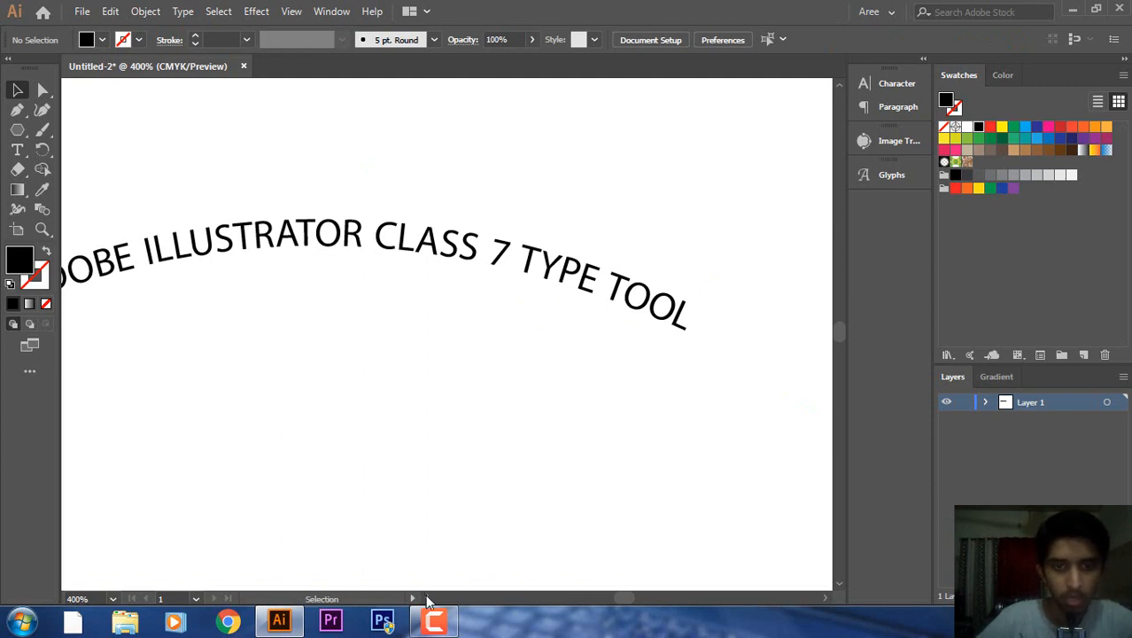
Slide the path text along the curve and flip it to the wave's underside.
scroll(445, 337, "left", 2)
left_click(433, 248)
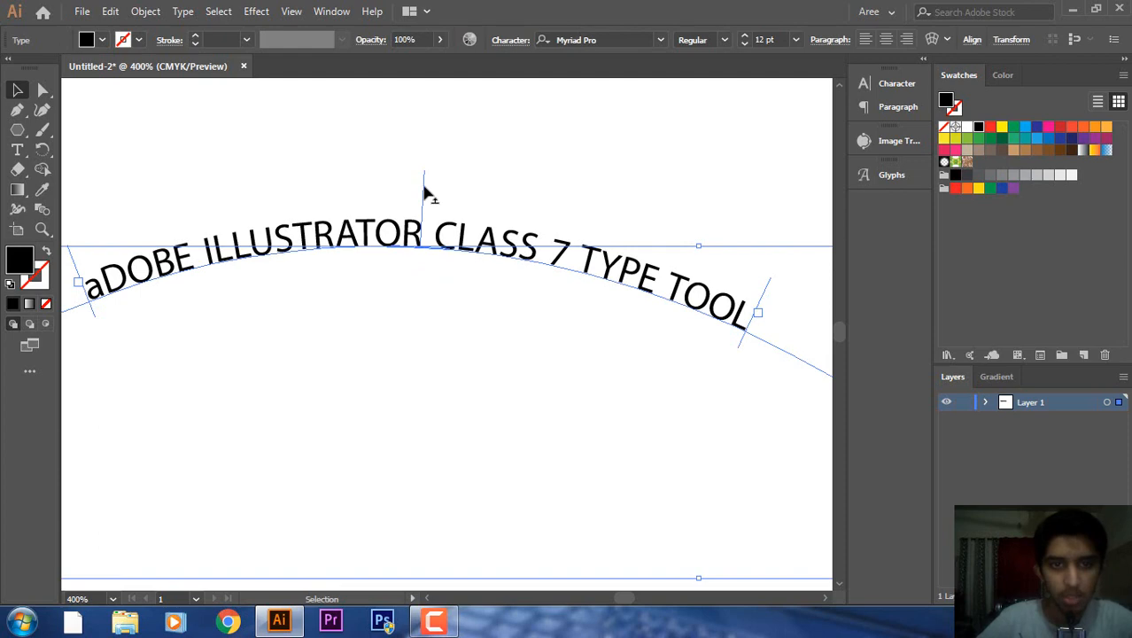
left_click_drag(424, 191, 550, 258)
key("ctrl+minus")
key("ctrl+minus")
key("ctrl+minus")
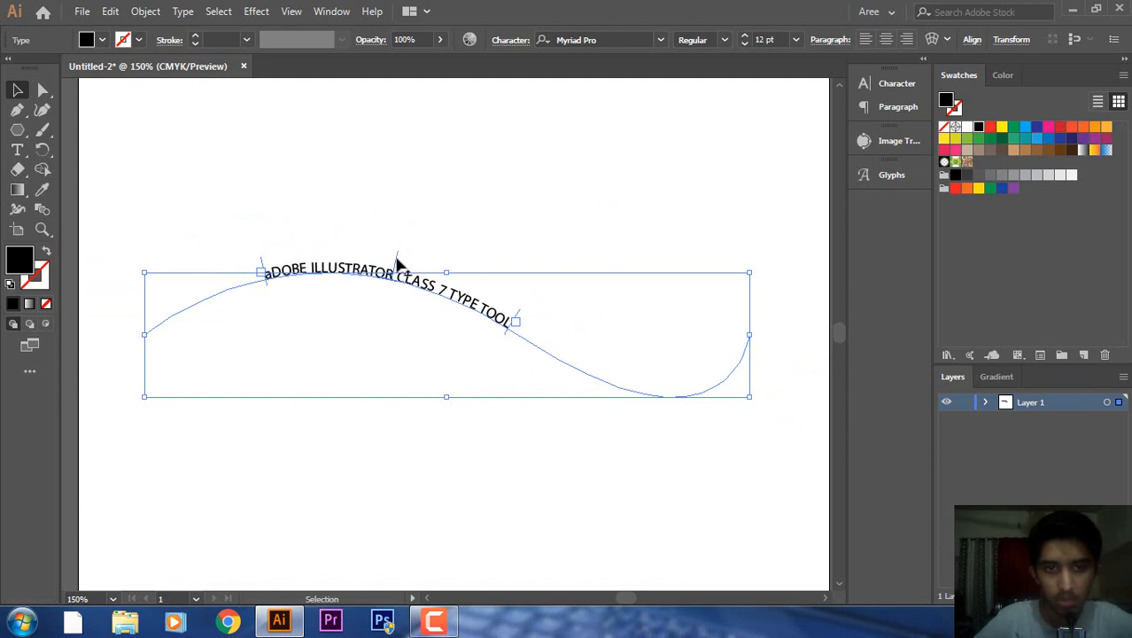
left_click_drag(399, 264, 387, 407)
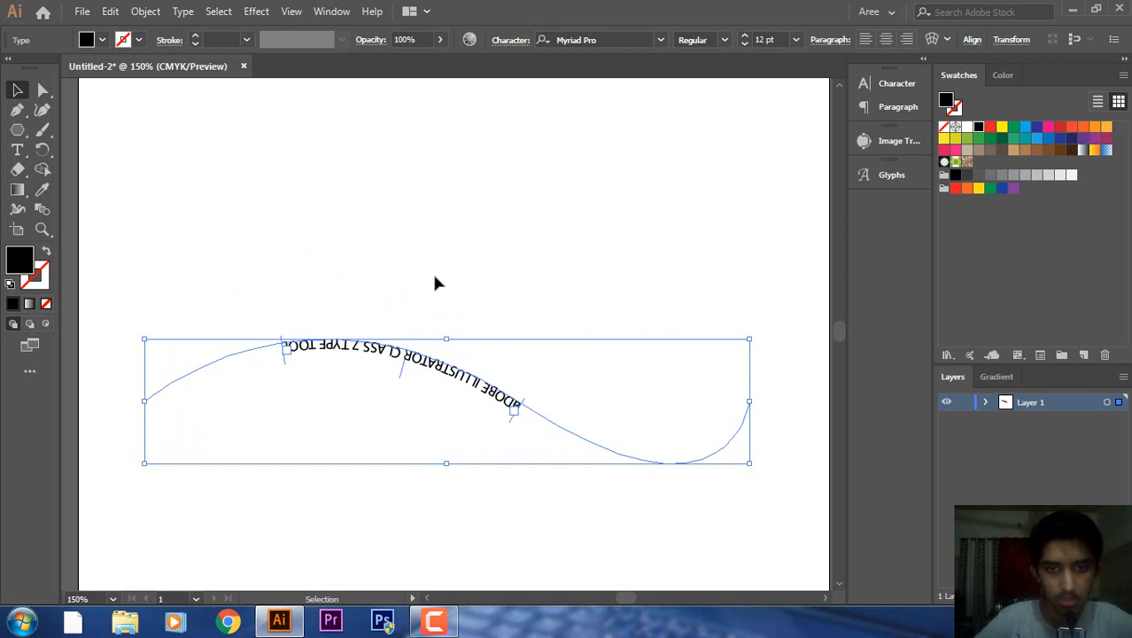
Delete the flipped path text to leave the artboard empty.
left_click(385, 434)
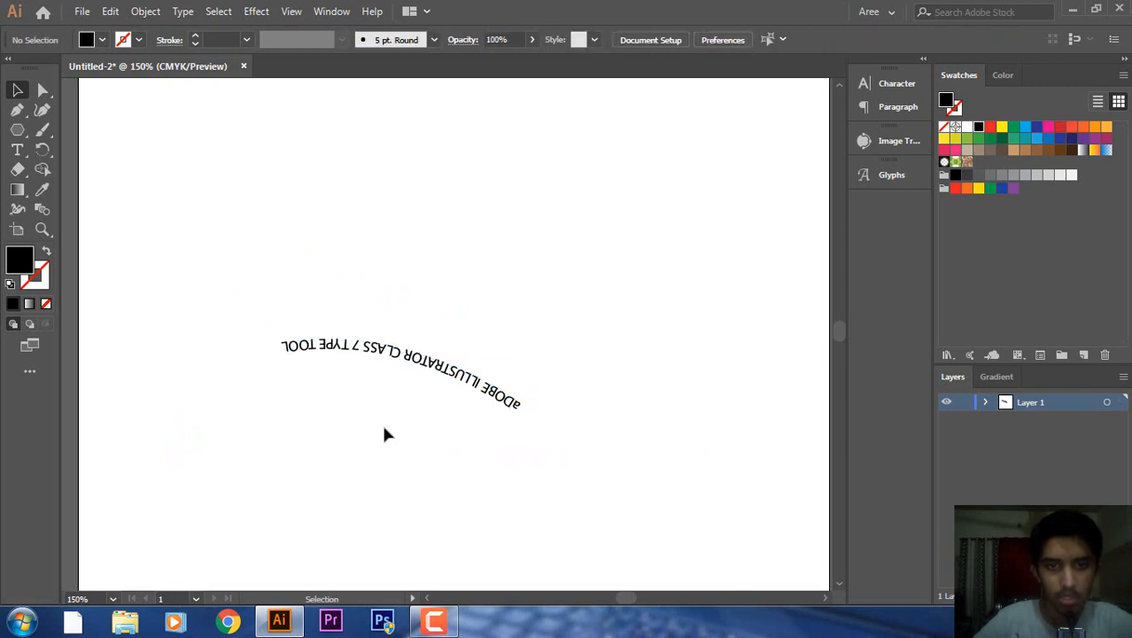
left_click(434, 382)
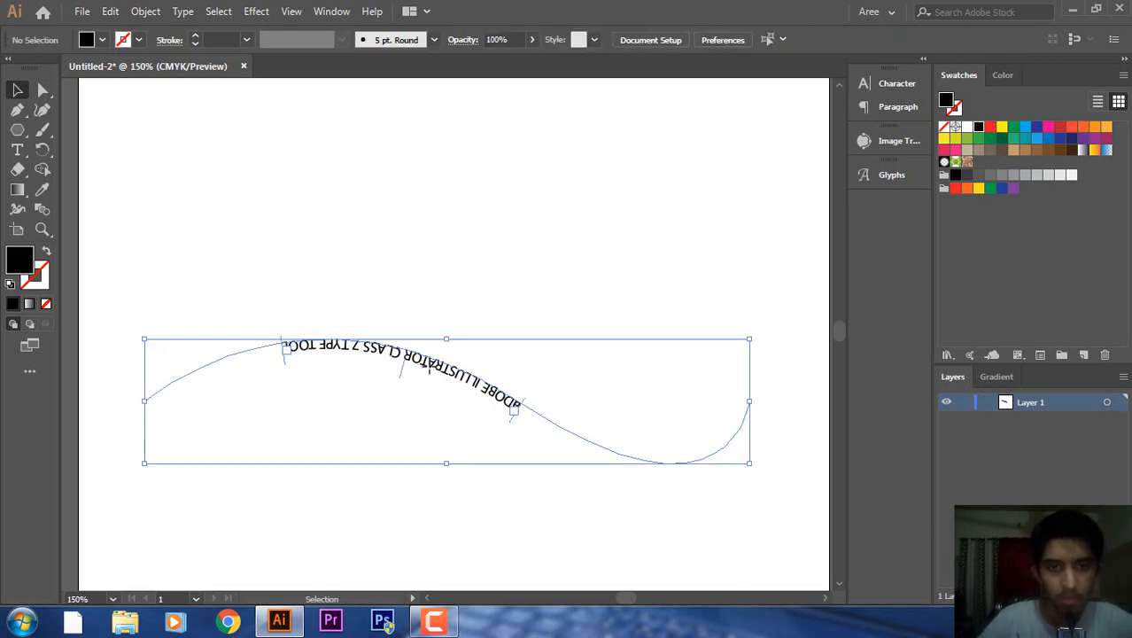
key("Delete")
left_click_drag(18, 130, 71, 145)
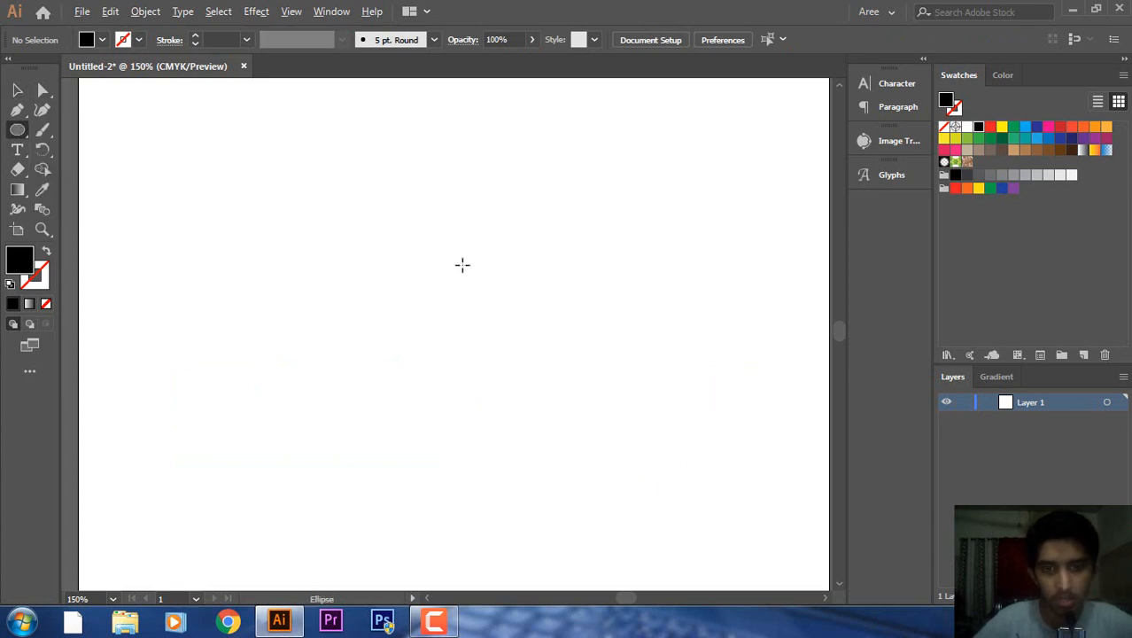
Draw a black circle on the artboard and move it lower.
left_click_drag(457, 270, 521, 397)
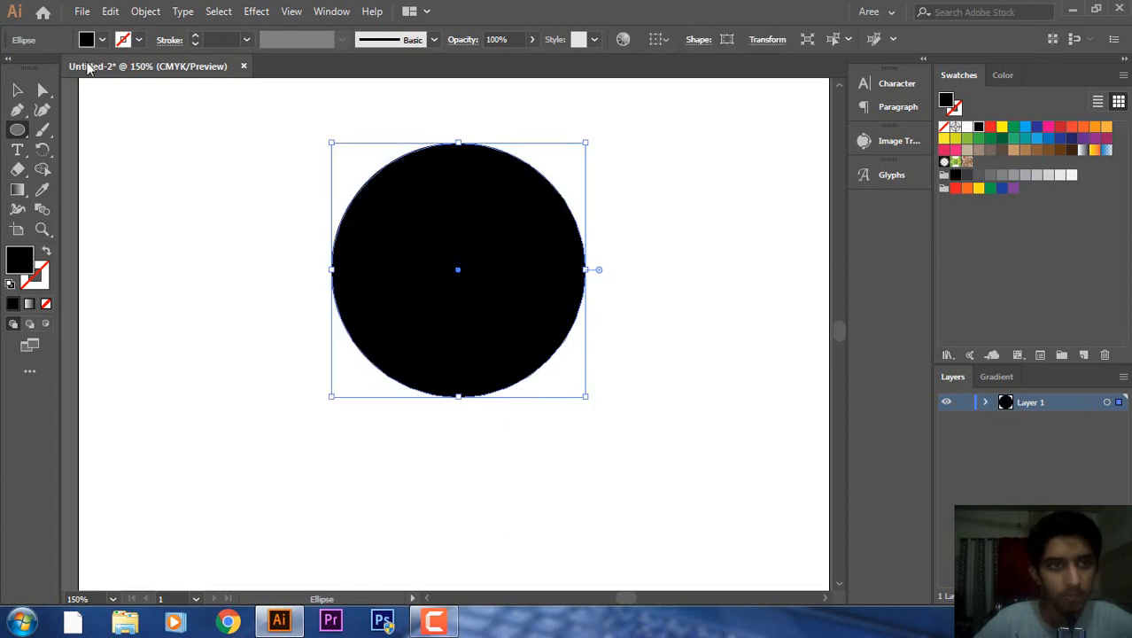
left_click(102, 39)
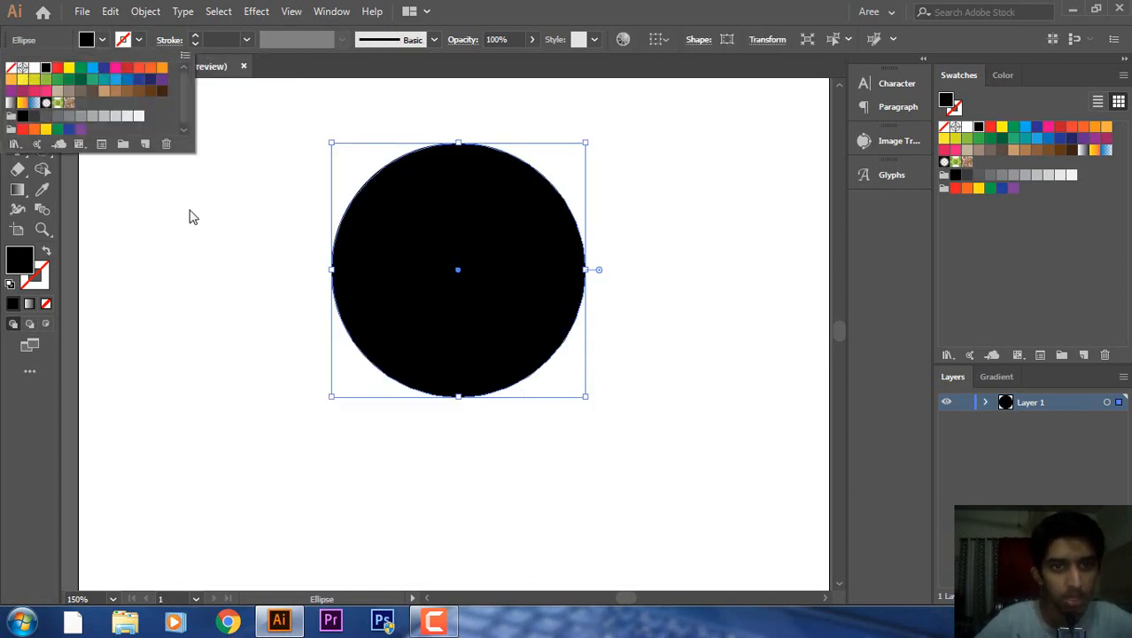
left_click(151, 213)
left_click(16, 91)
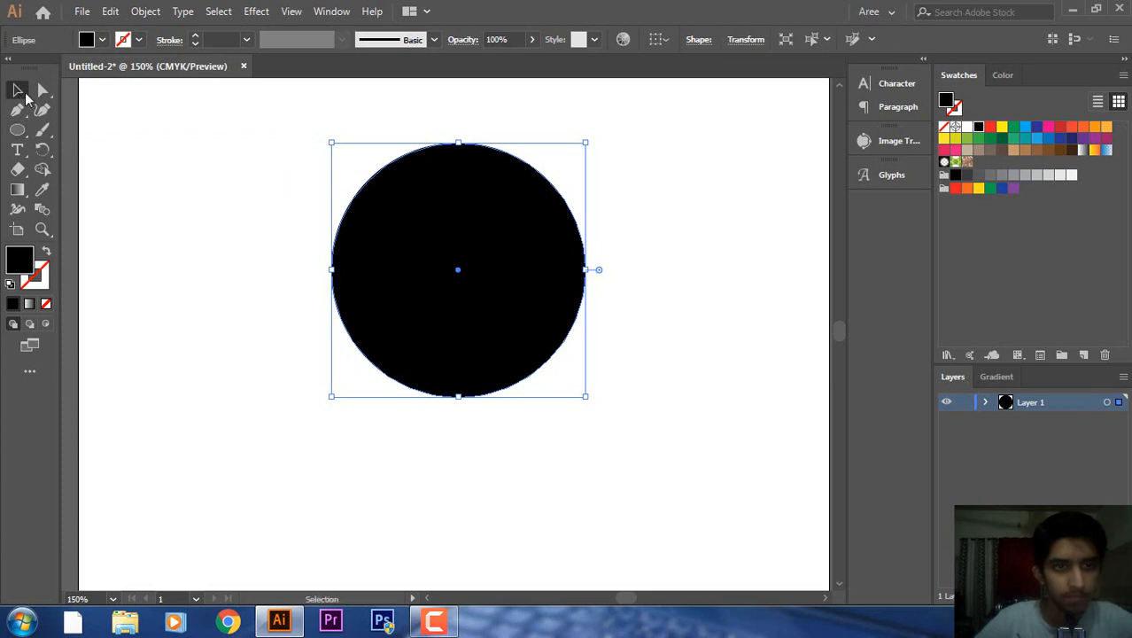
left_click_drag(488, 311, 468, 479)
Give the circle no fill and a black 1 pt outline, then move it near centre.
left_click(103, 40)
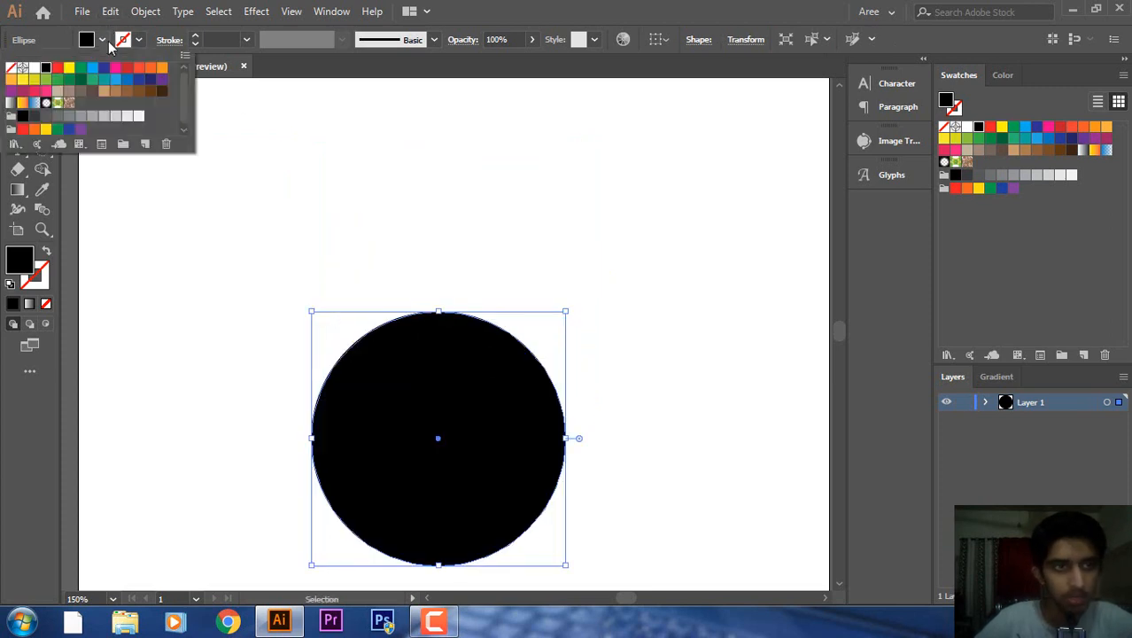
left_click(13, 67)
left_click(142, 40)
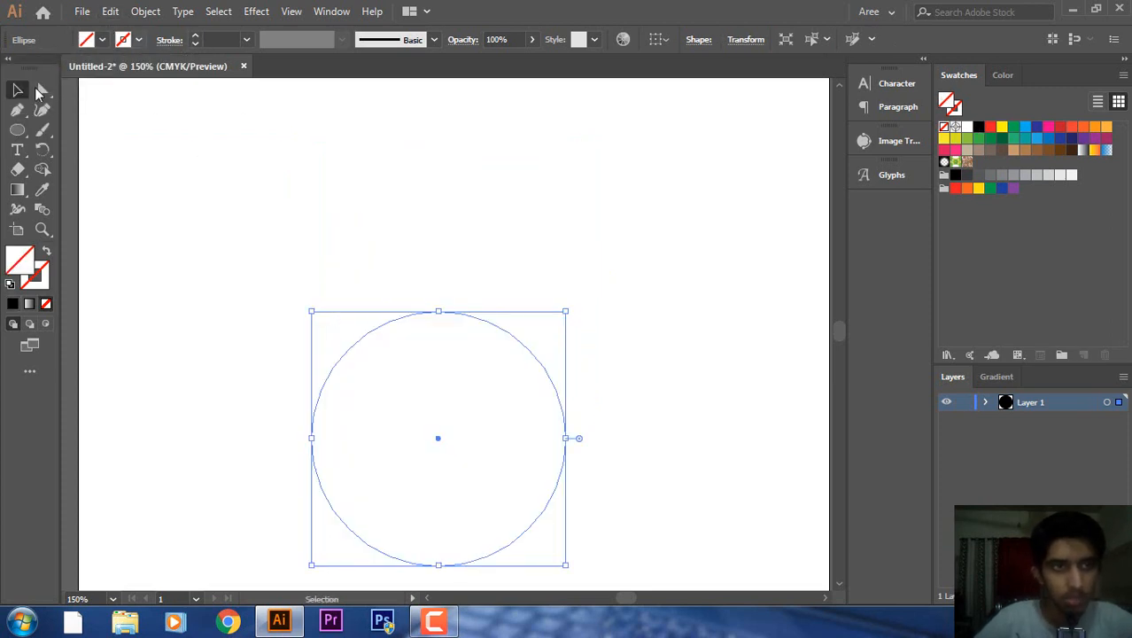
left_click(139, 40)
left_click(45, 68)
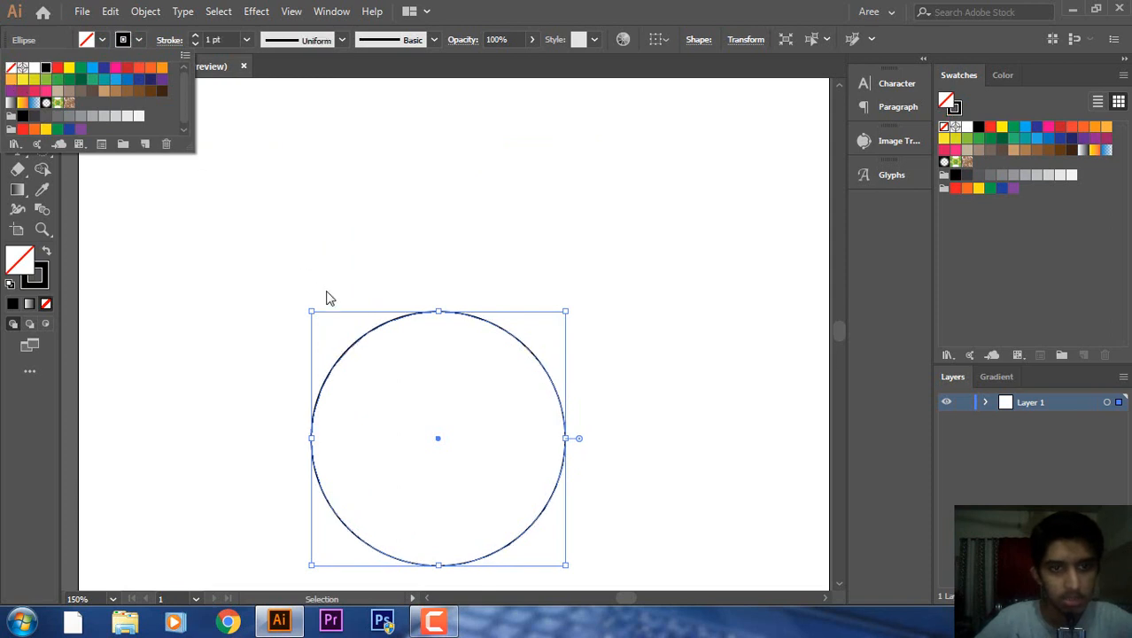
left_click_drag(437, 322, 453, 241)
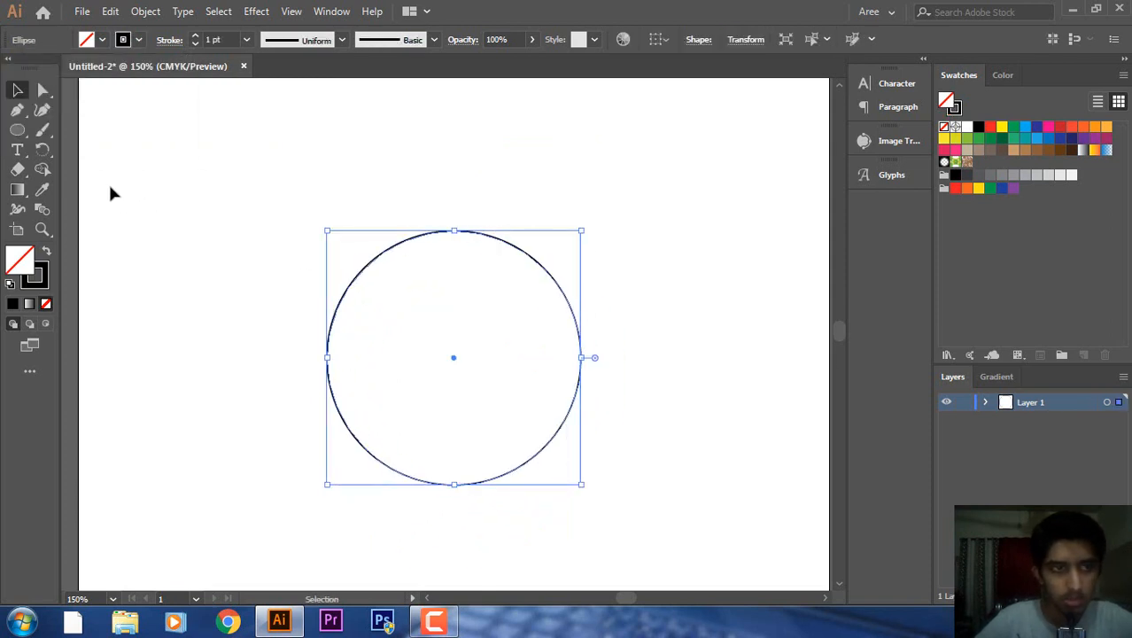
left_click(18, 151)
left_click_drag(19, 157, 64, 166)
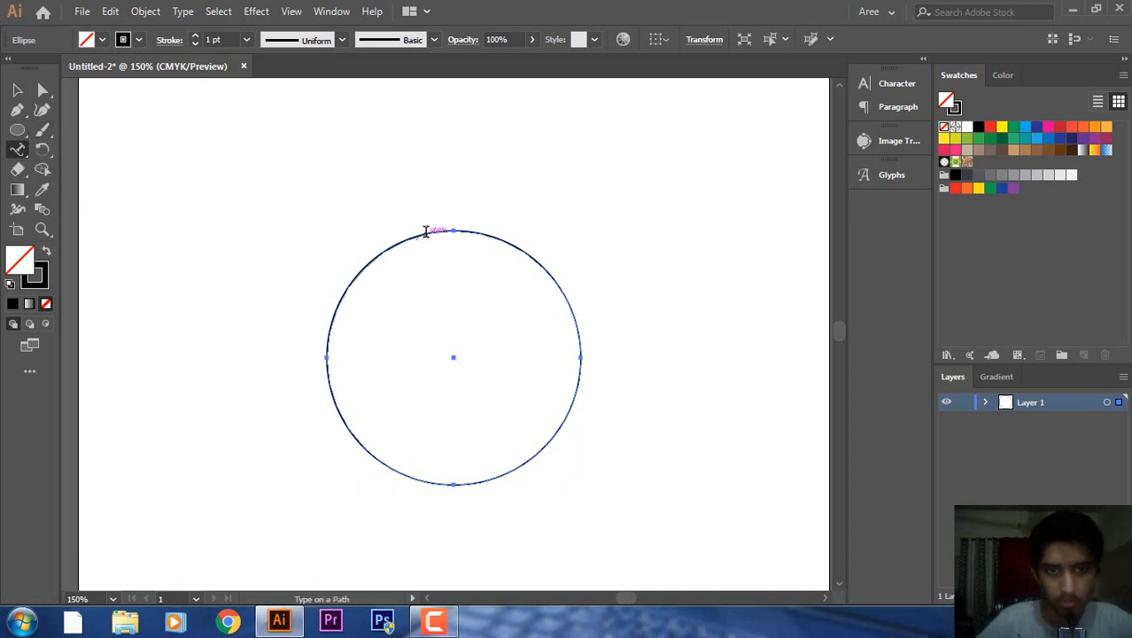
Wrap Lorem ipsum placeholder text around the circle's edge and select the path text.
left_click(427, 234)
left_click(17, 89)
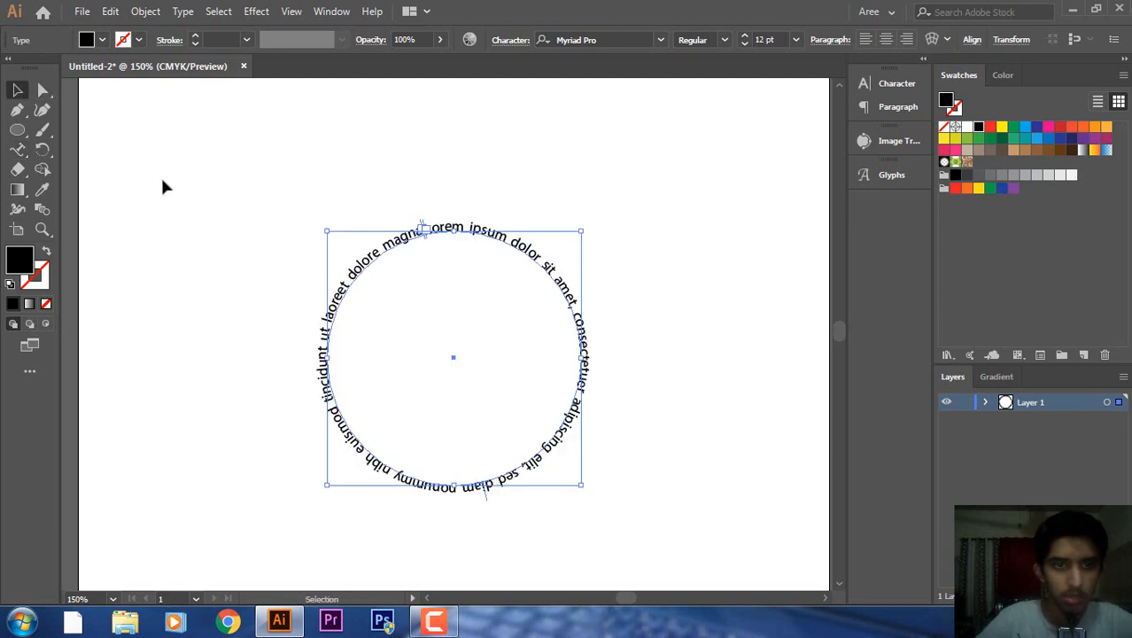
left_click(163, 181)
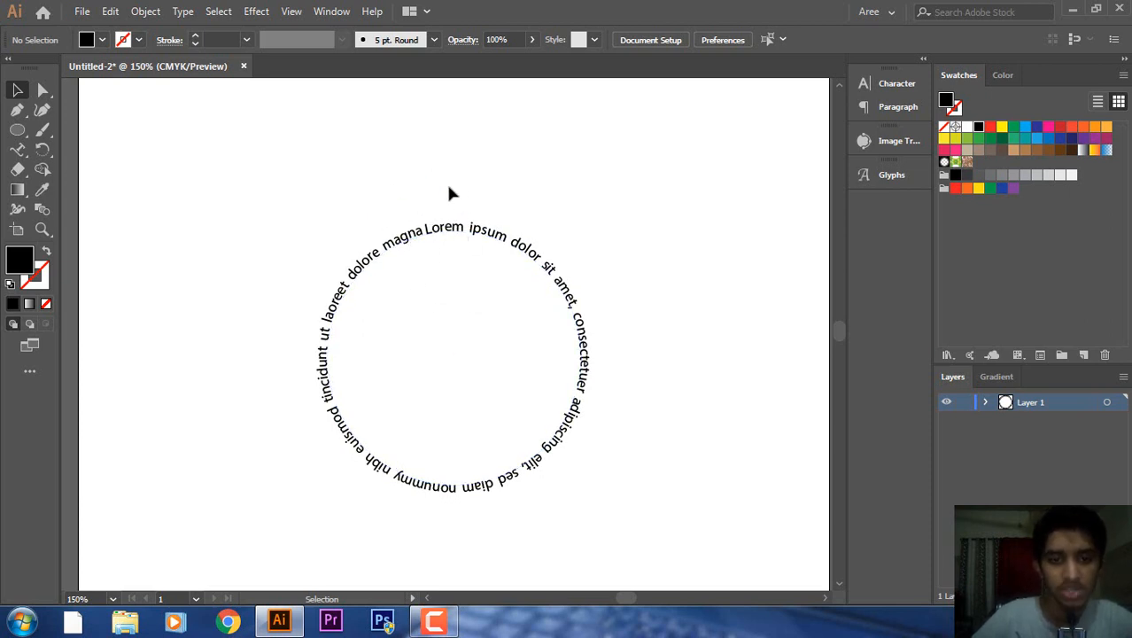
left_click(17, 149)
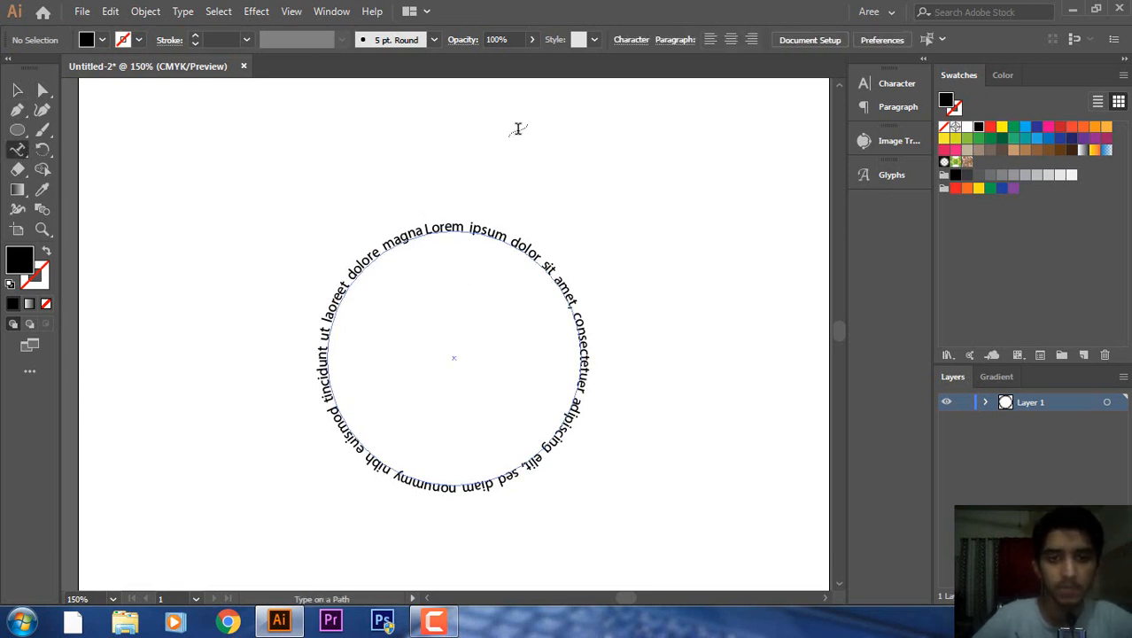
left_click(18, 91)
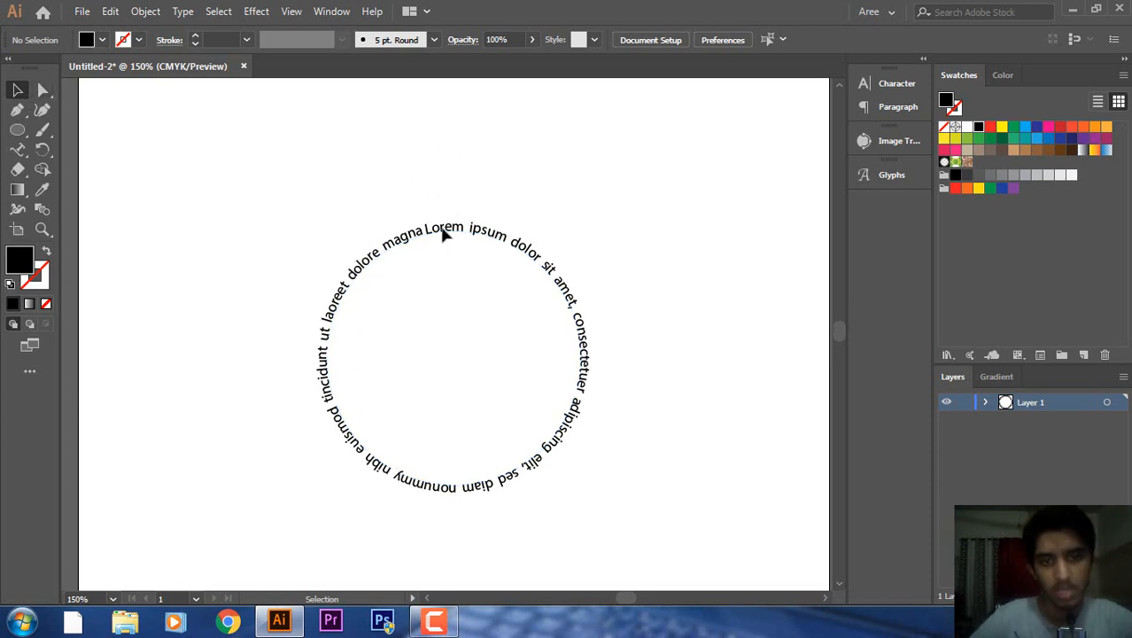
left_click(548, 271)
key("backslash")
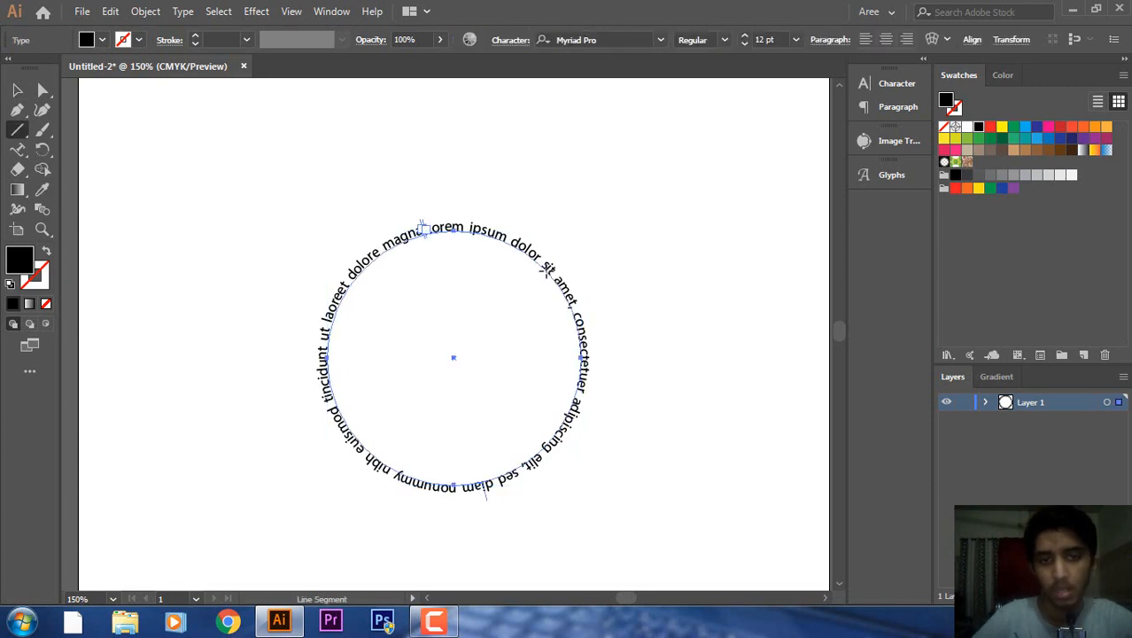
left_click(17, 90)
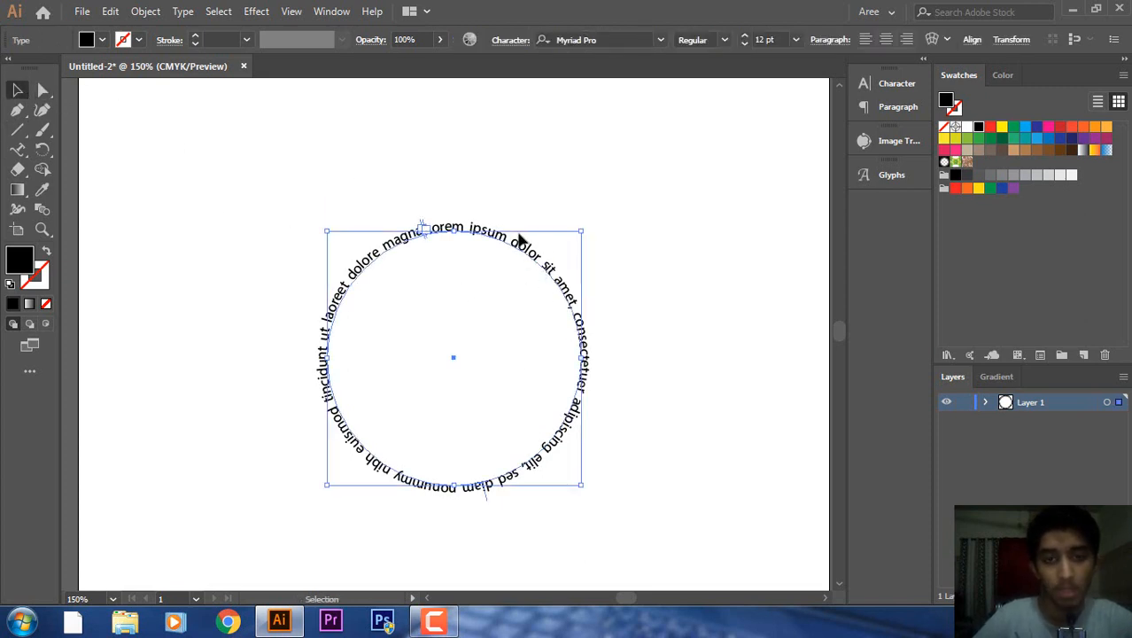
Delete the circular path text and choose the Vertical Type Tool.
key("Delete")
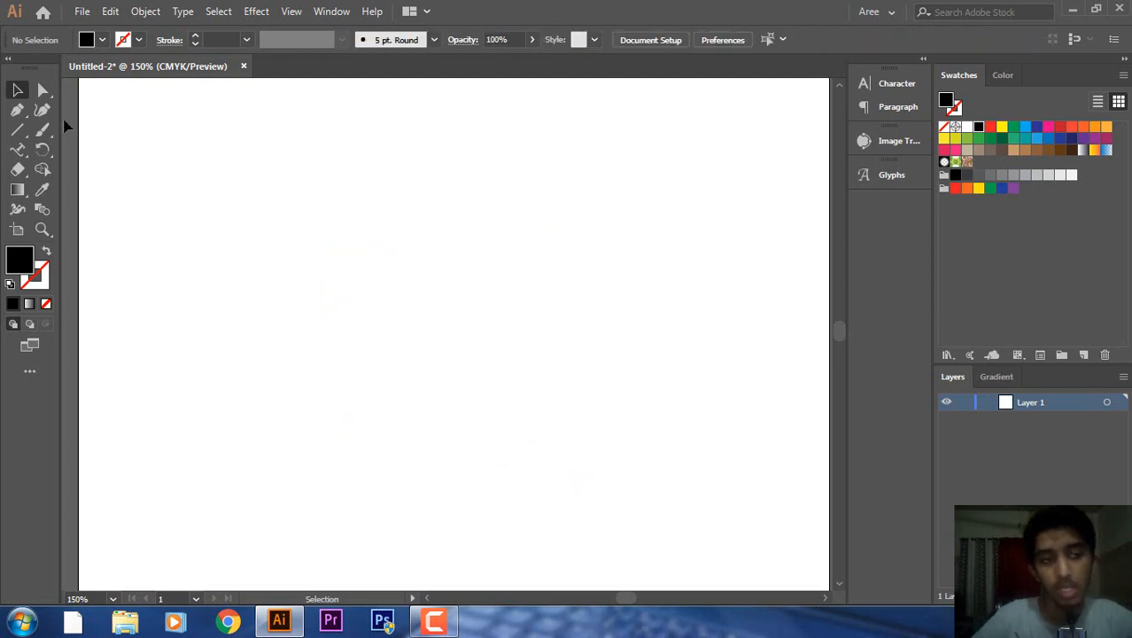
left_click(18, 113)
left_click(18, 147)
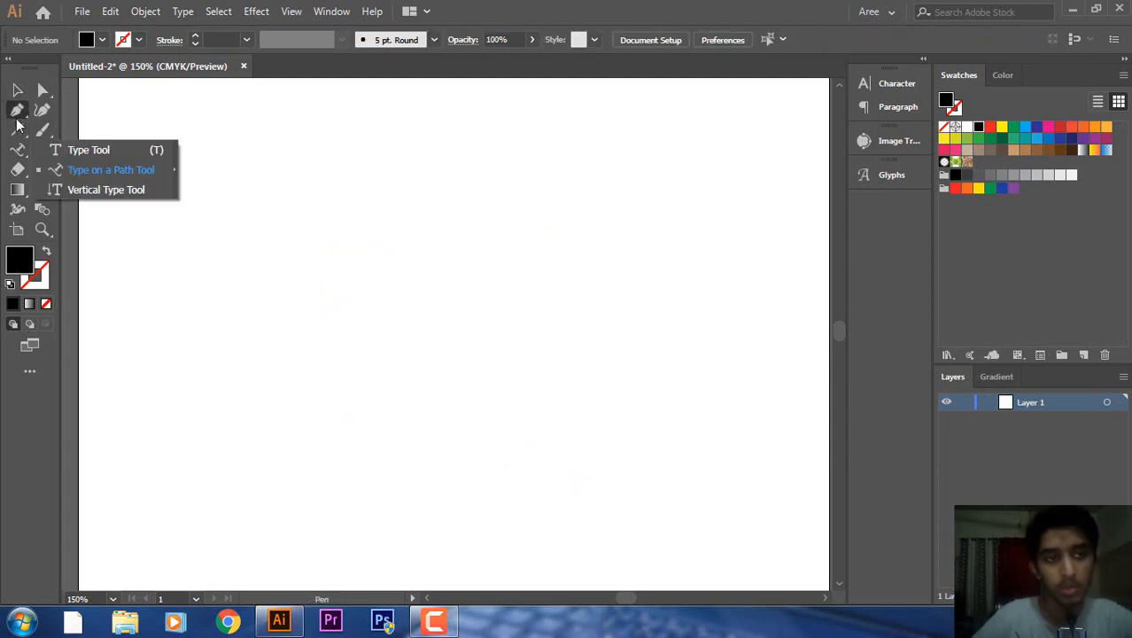
left_click(15, 132)
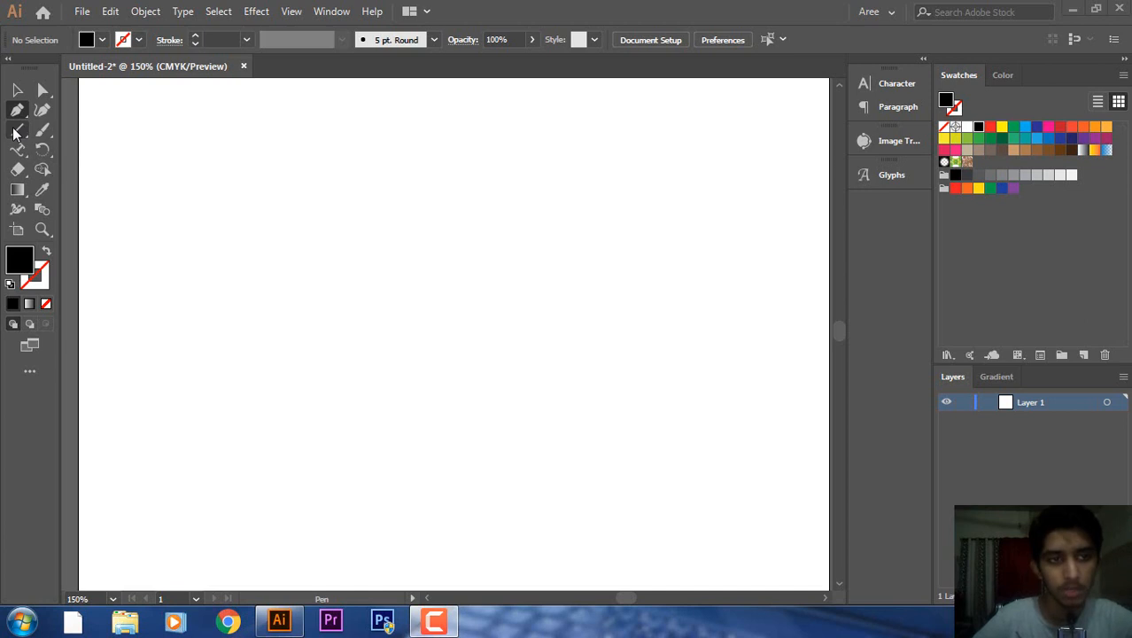
right_click(16, 132)
left_click(18, 89)
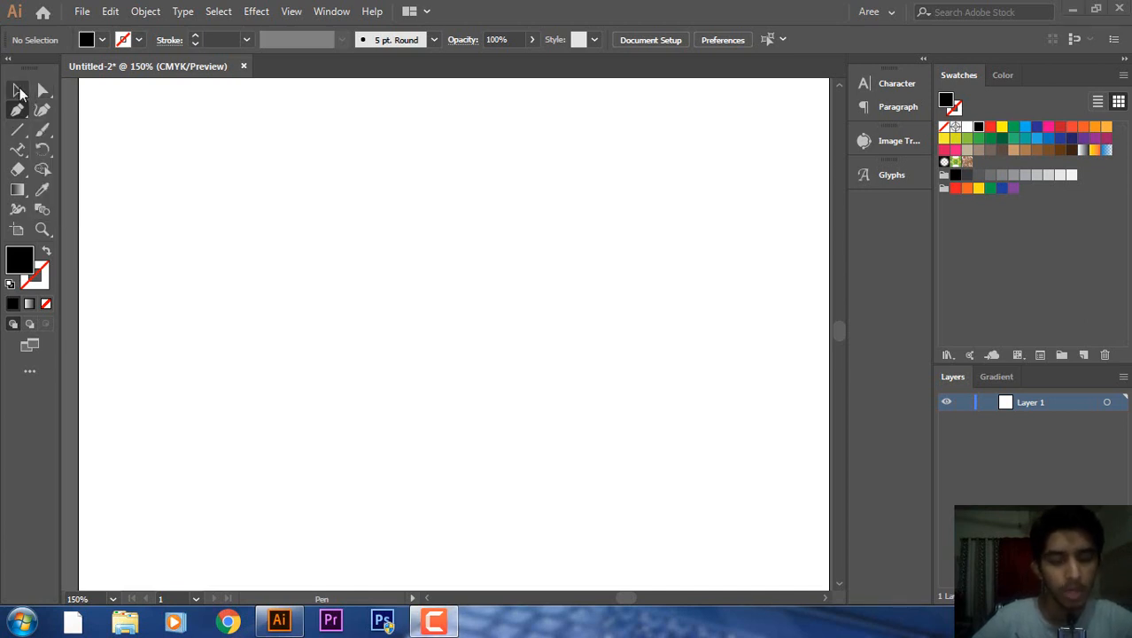
right_click(23, 152)
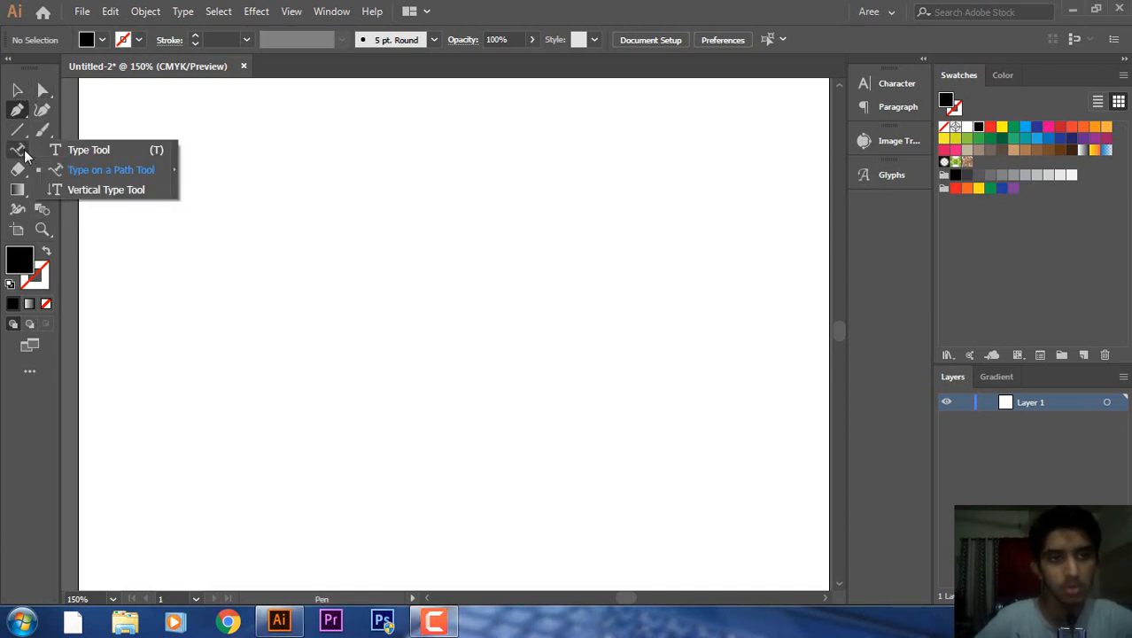
left_click(82, 191)
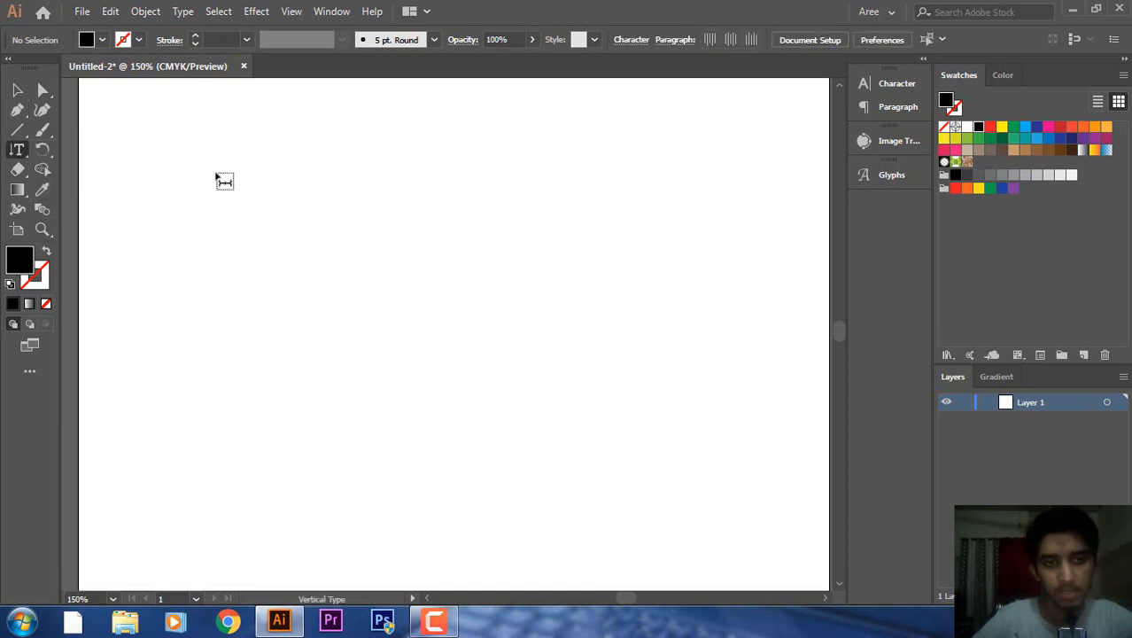
left_click(257, 174)
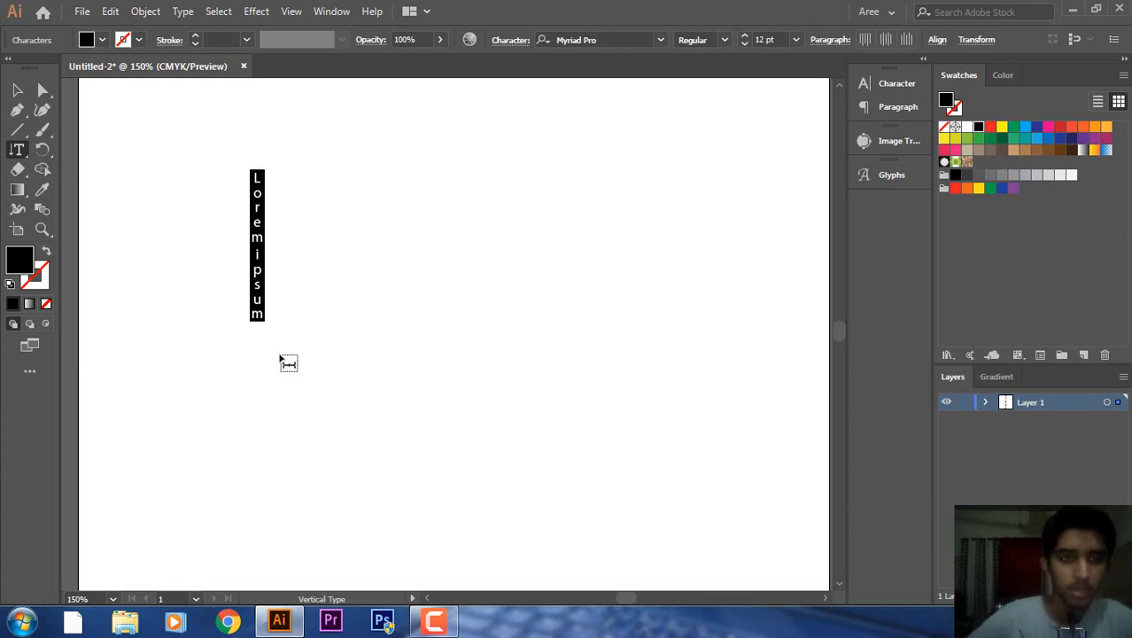
type("tHE")
key("BackSpace")
key("BackSpace")
key("BackSpace")
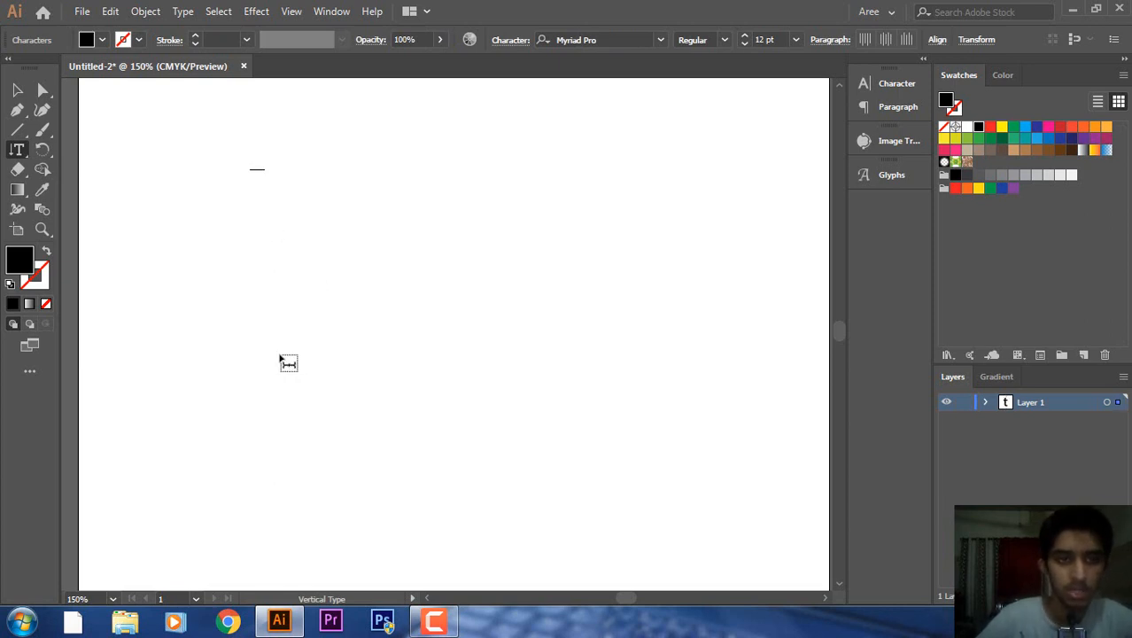
type("TheVertiv")
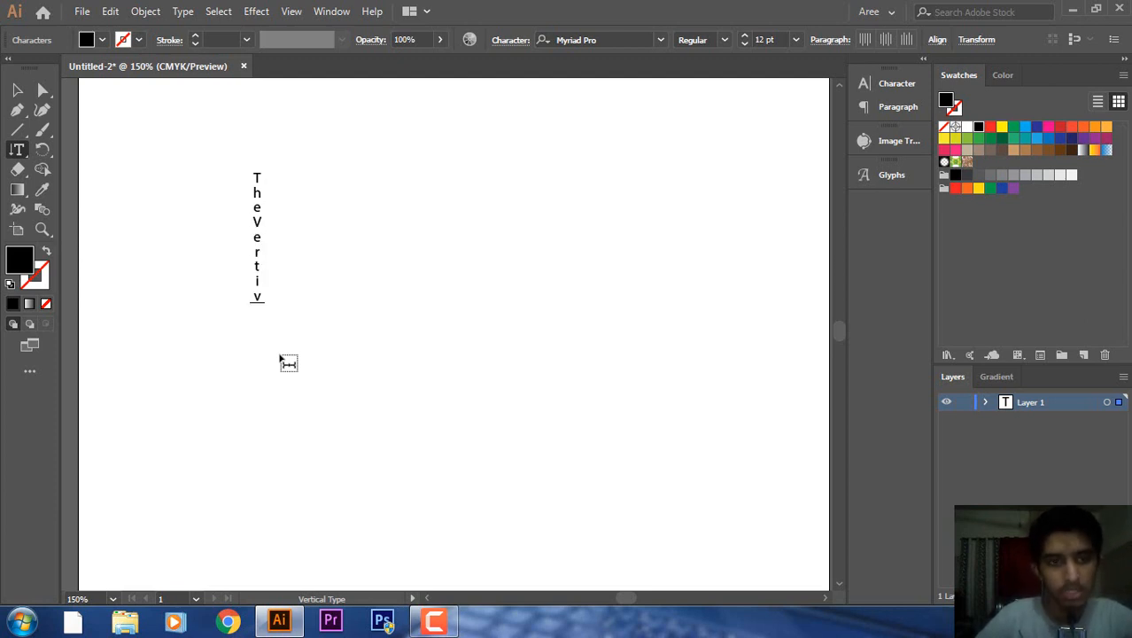
key("BackSpace")
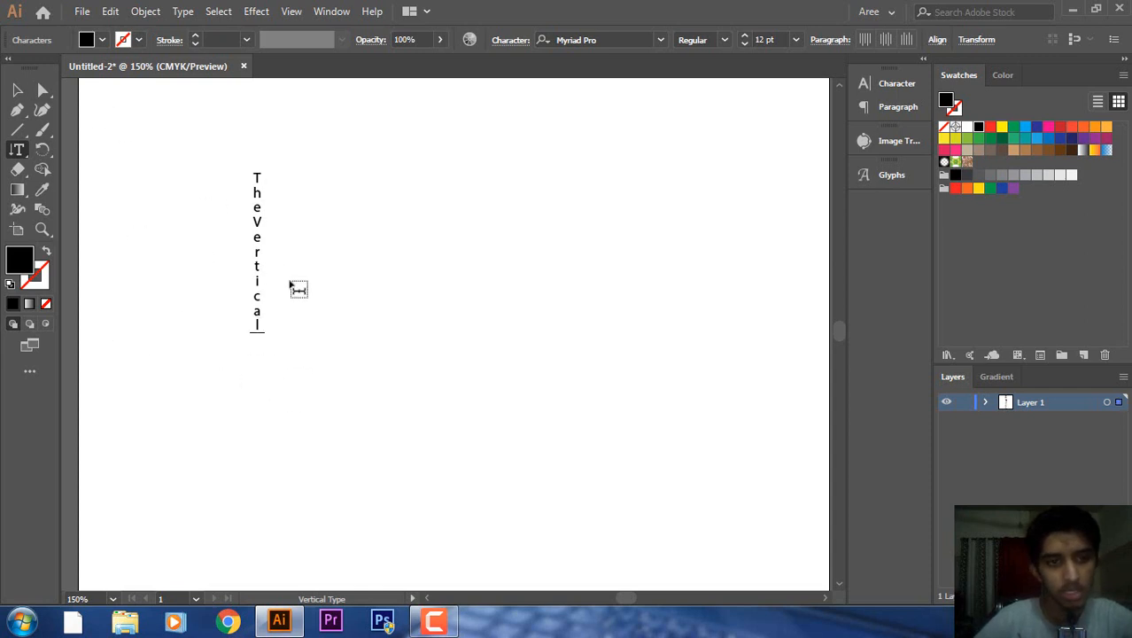
left_click(19, 92)
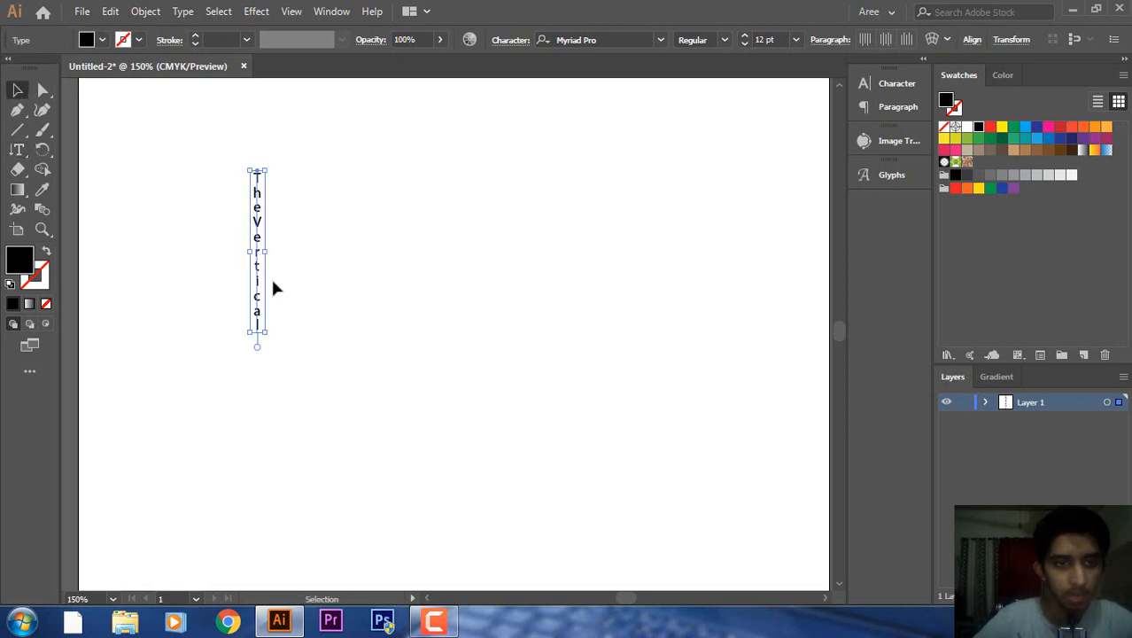
left_click(286, 183)
left_click_drag(260, 202, 389, 195)
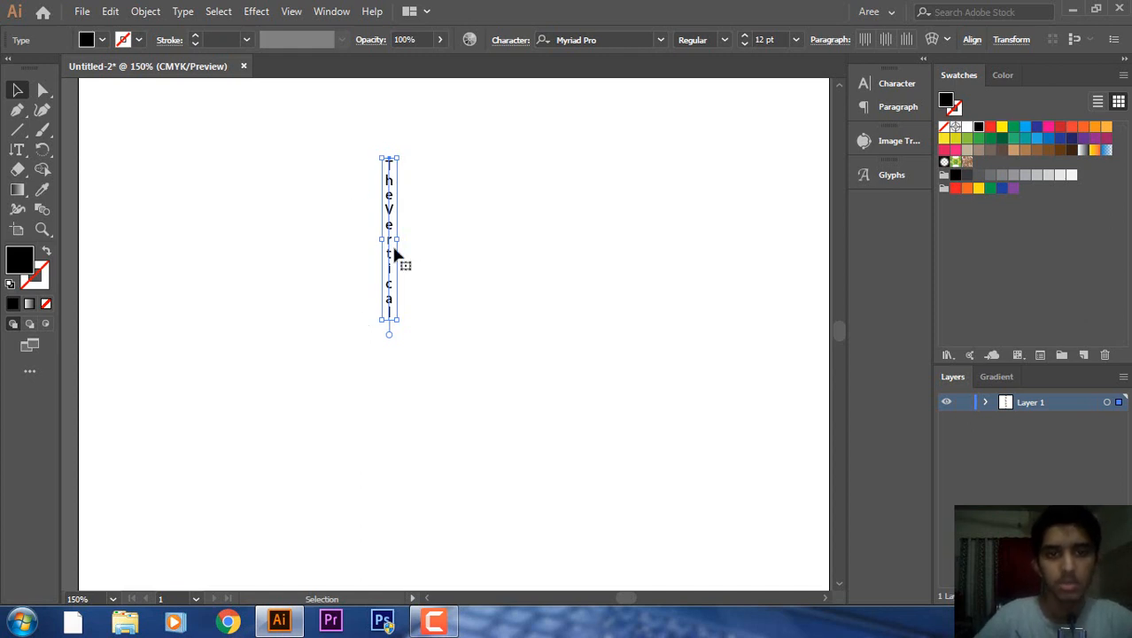
key("Delete")
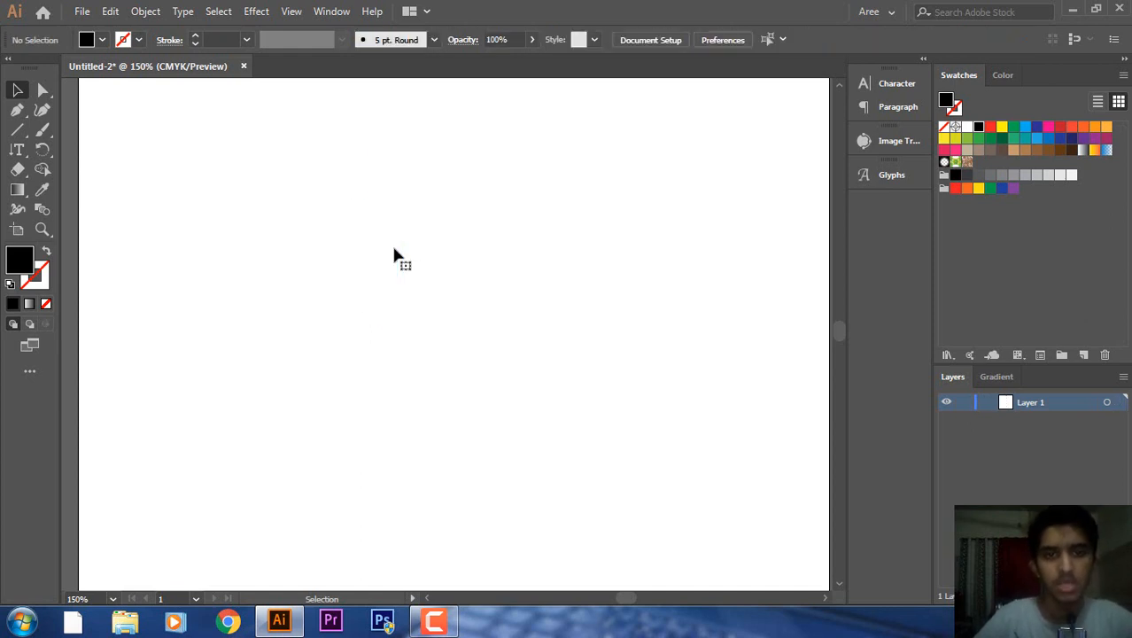
Draw a large black circle with the Ellipse tool and pick the Vertical Type Tool.
right_click(17, 129)
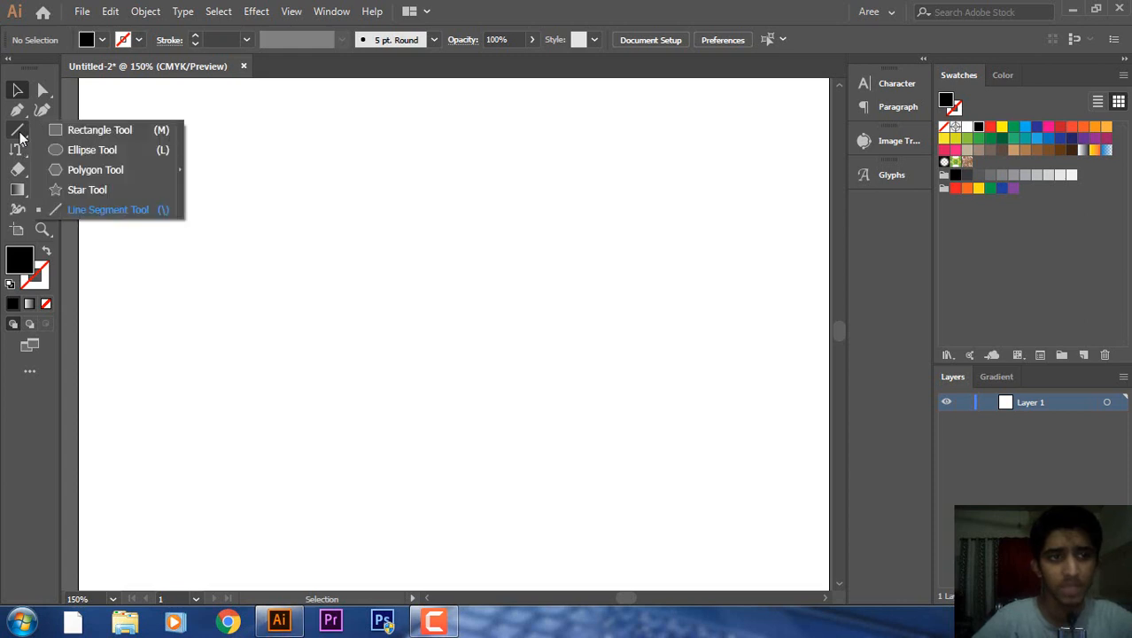
left_click(63, 132)
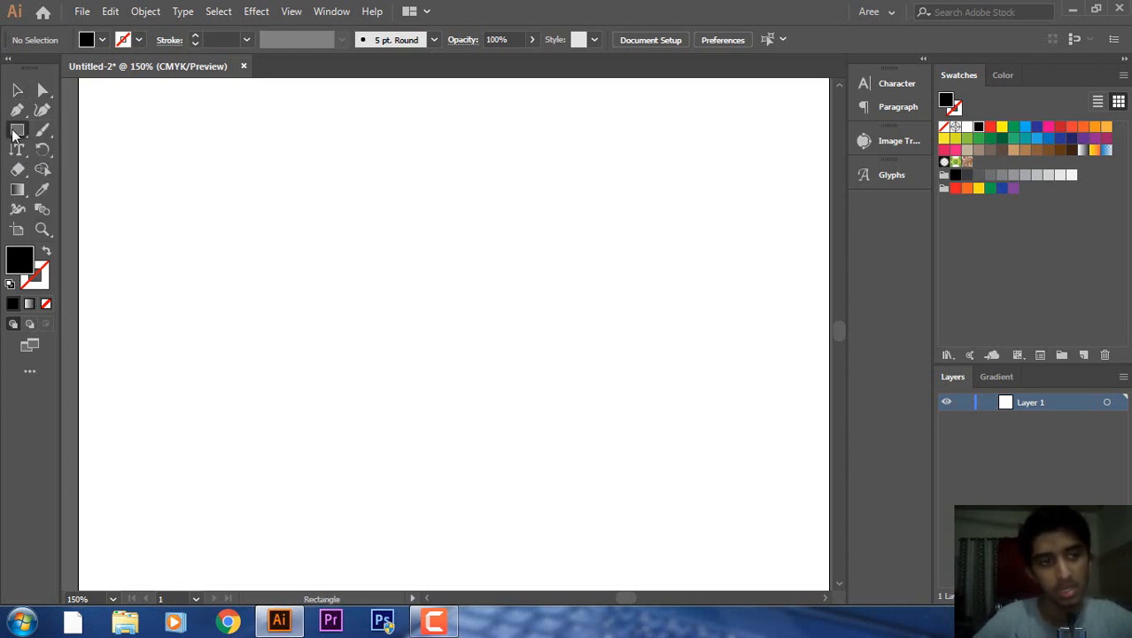
left_click_drag(14, 134, 49, 150)
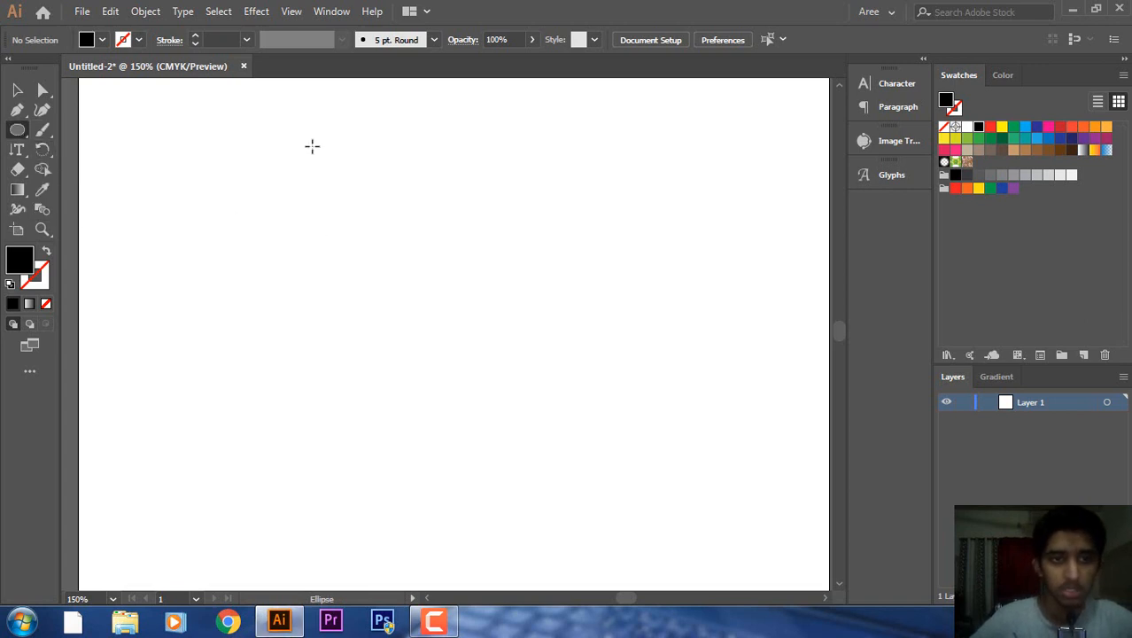
left_click_drag(312, 146, 624, 438)
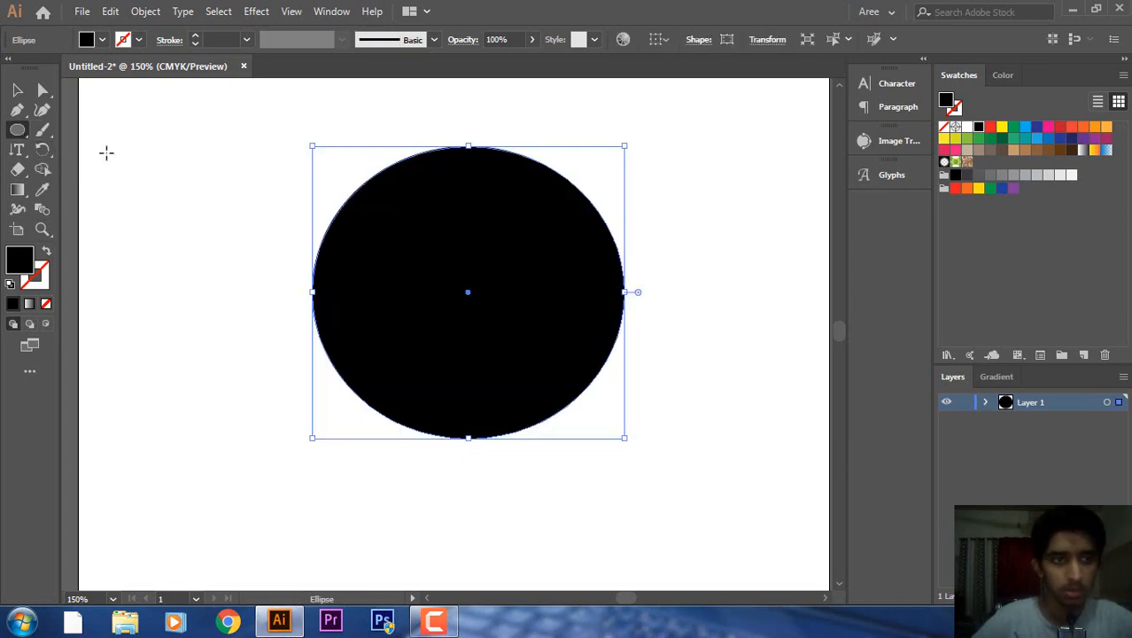
left_click(17, 151)
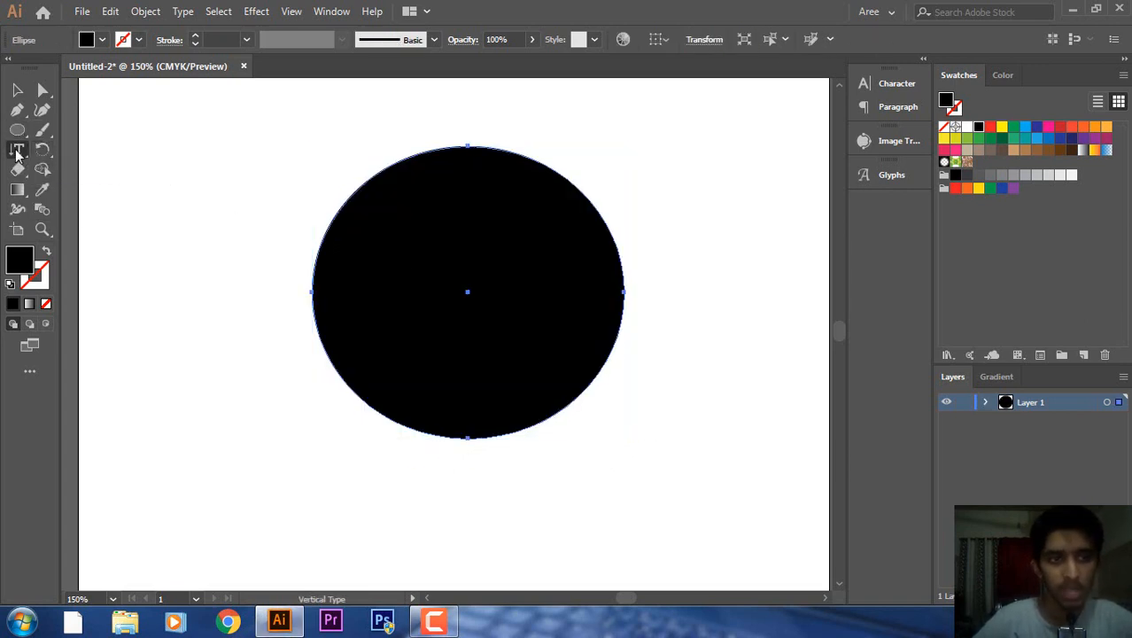
left_click_drag(18, 153, 79, 186)
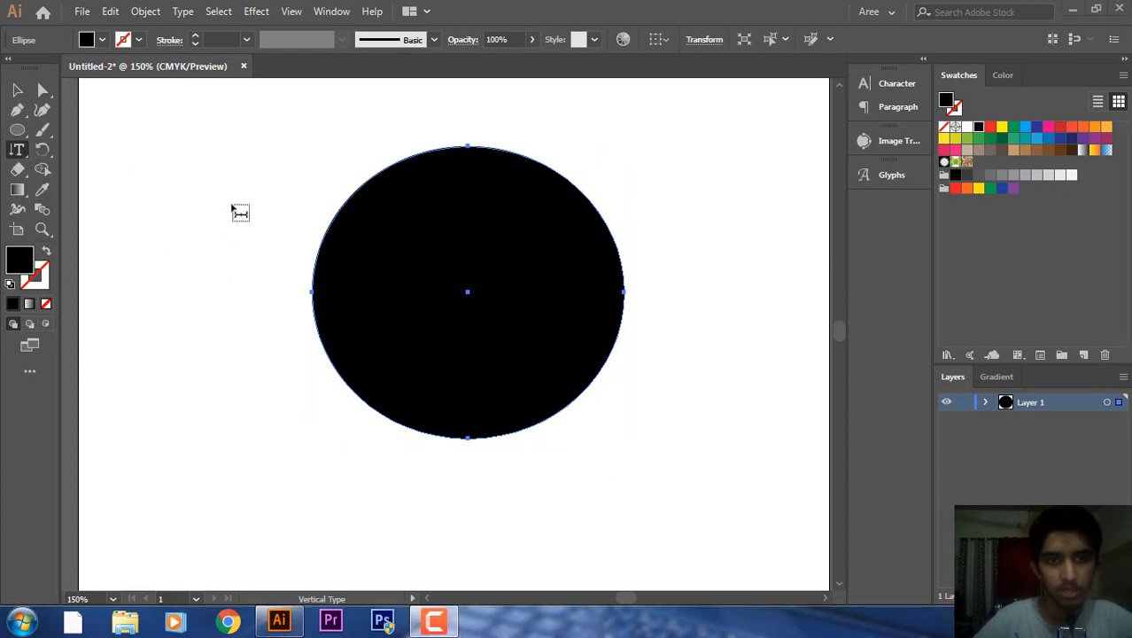
Fill the circle's path with vertical Lorem ipsum columns and select the text object.
left_click(417, 165)
left_click(17, 89)
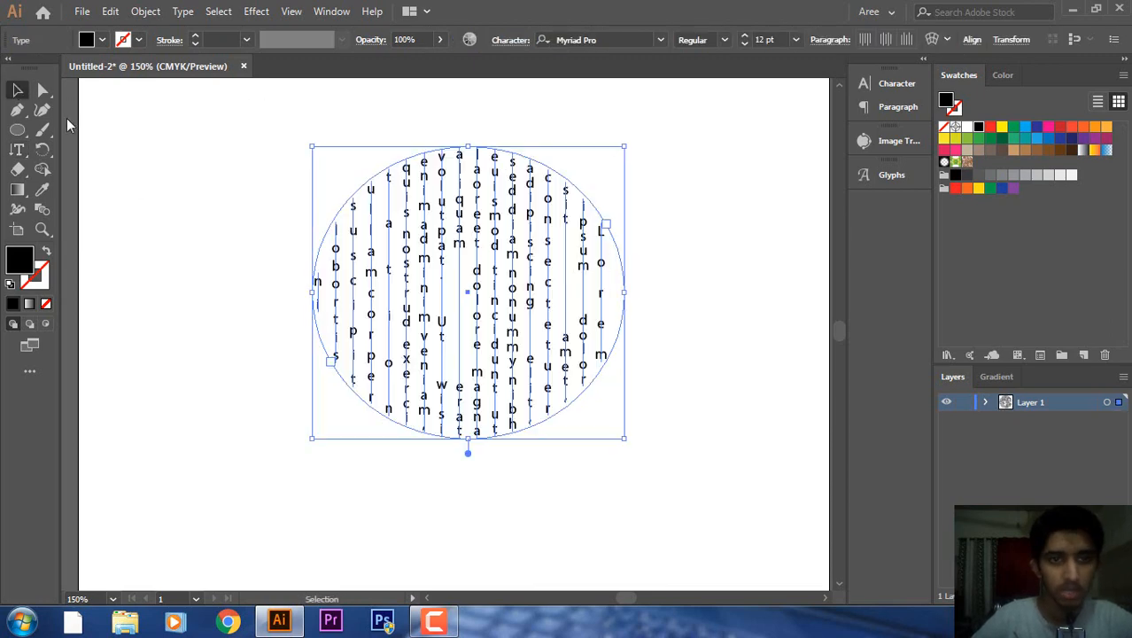
left_click(475, 352)
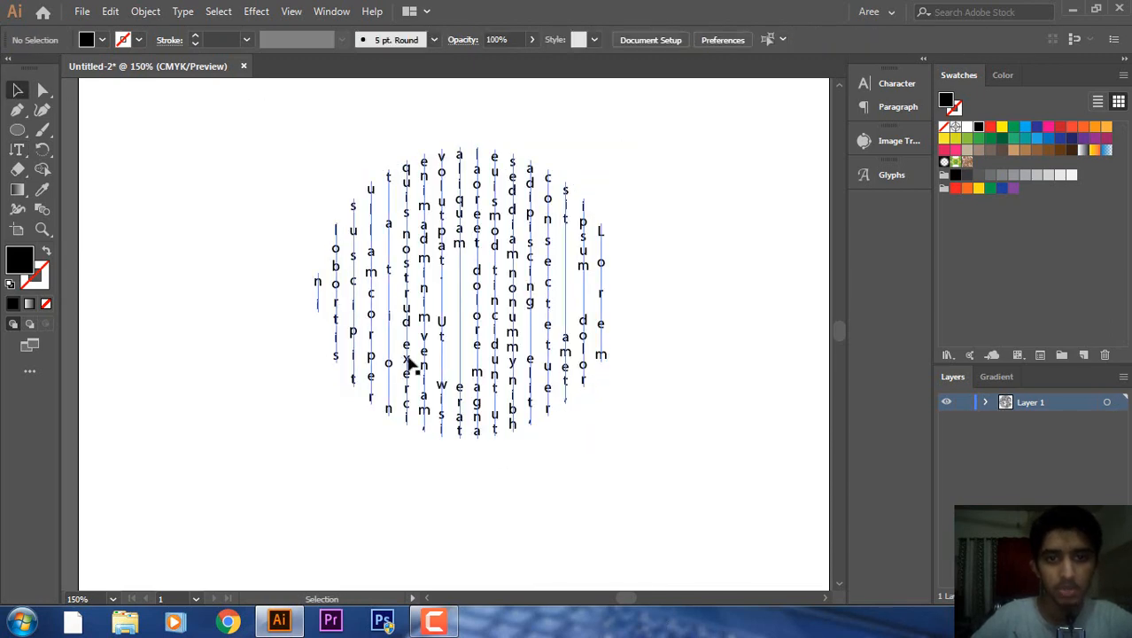
left_click(498, 332)
left_click(499, 332)
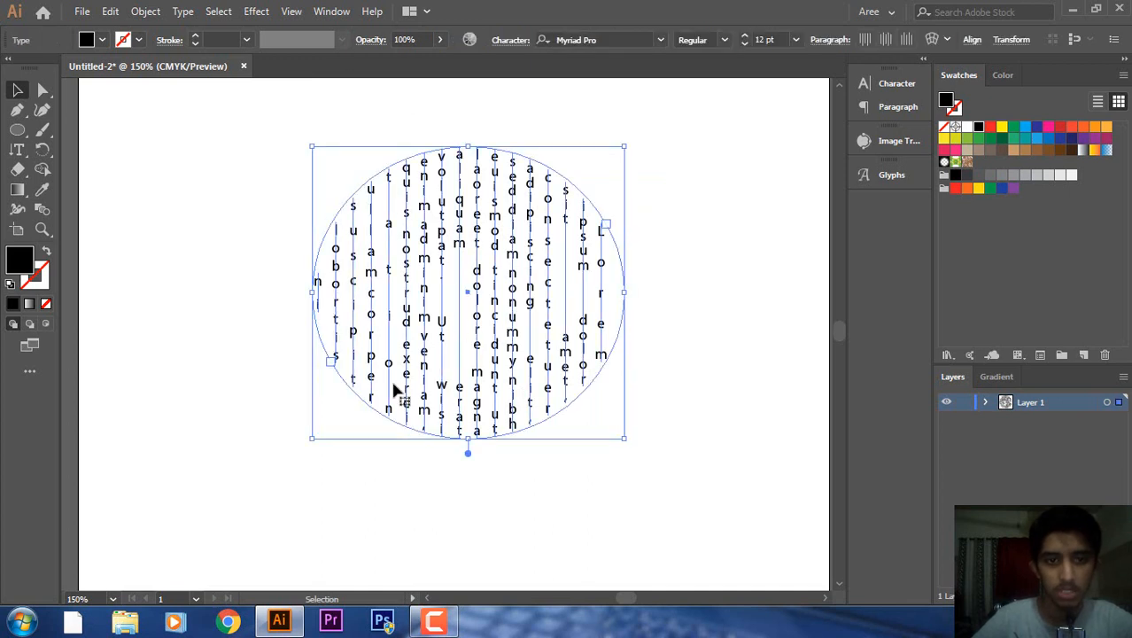
Align the vertical text columns to the top, try centring them, then return to top.
left_click(841, 40)
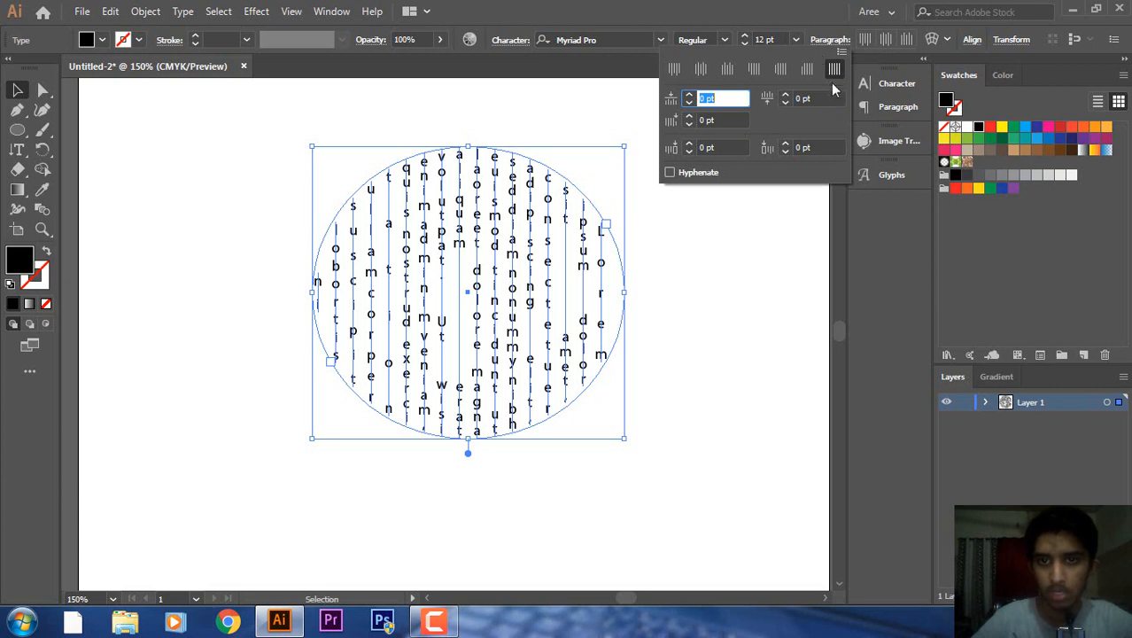
left_click(835, 71)
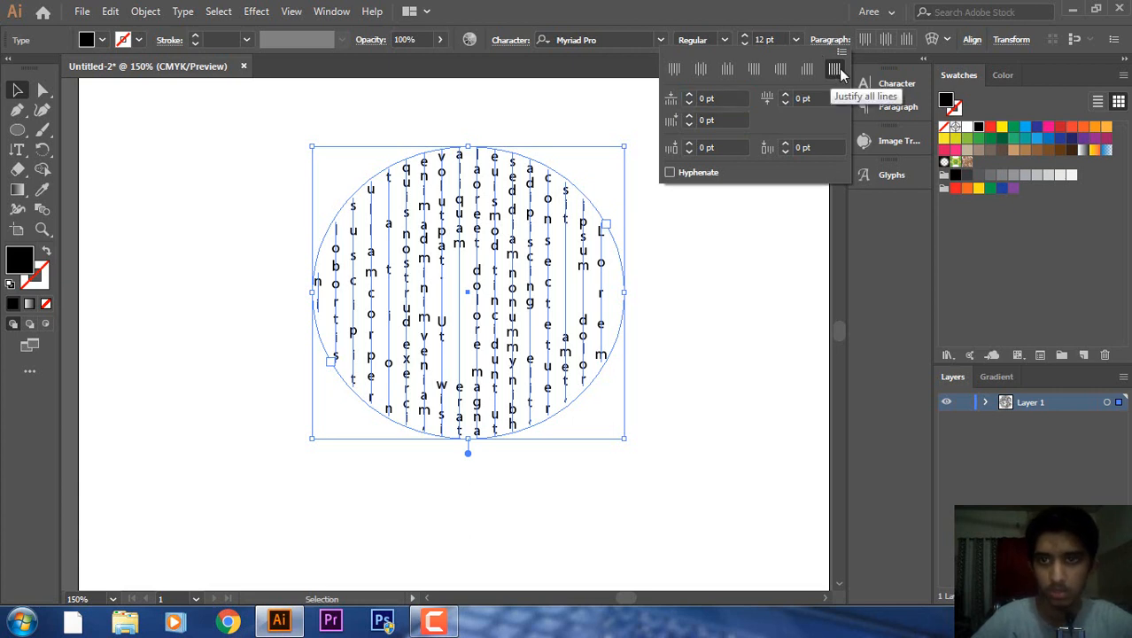
left_click(675, 70)
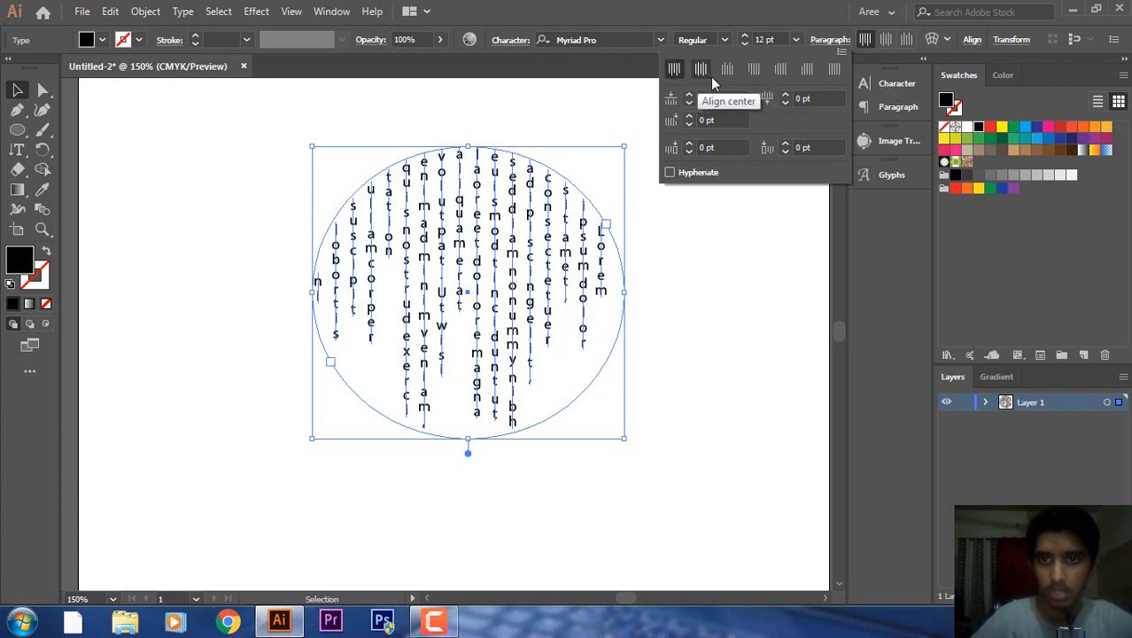
left_click(706, 292)
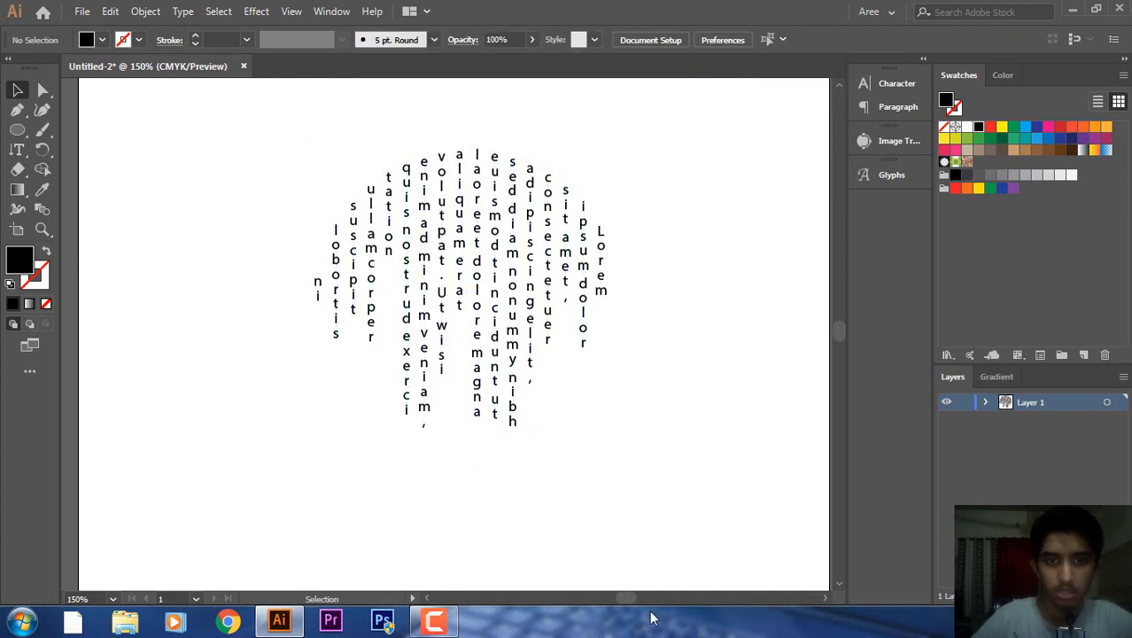
left_click(460, 303)
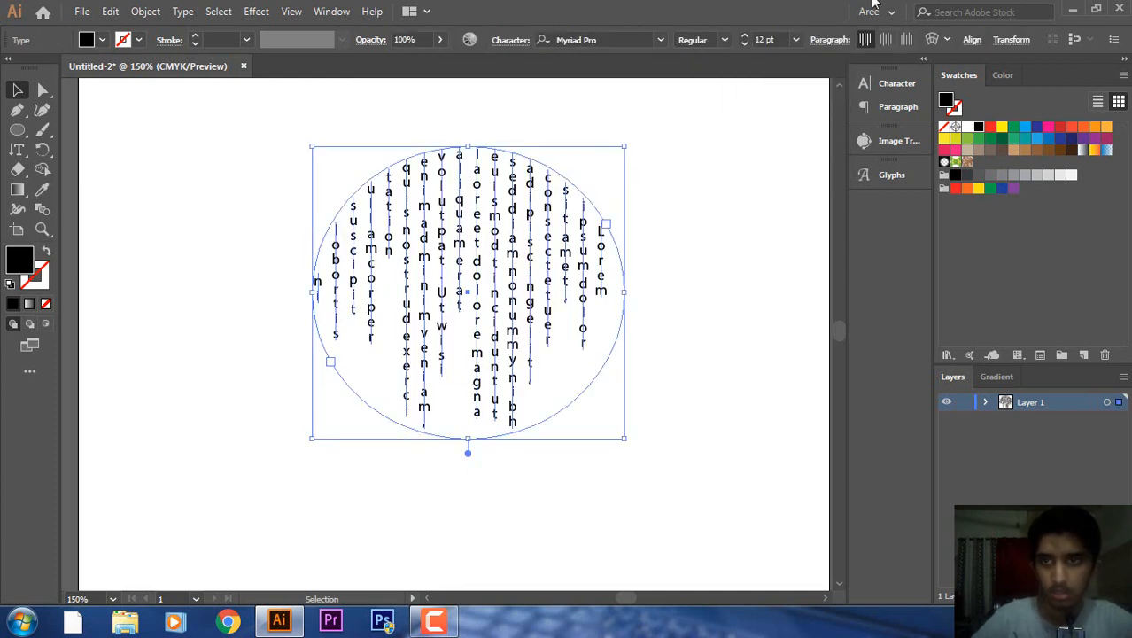
left_click(848, 44)
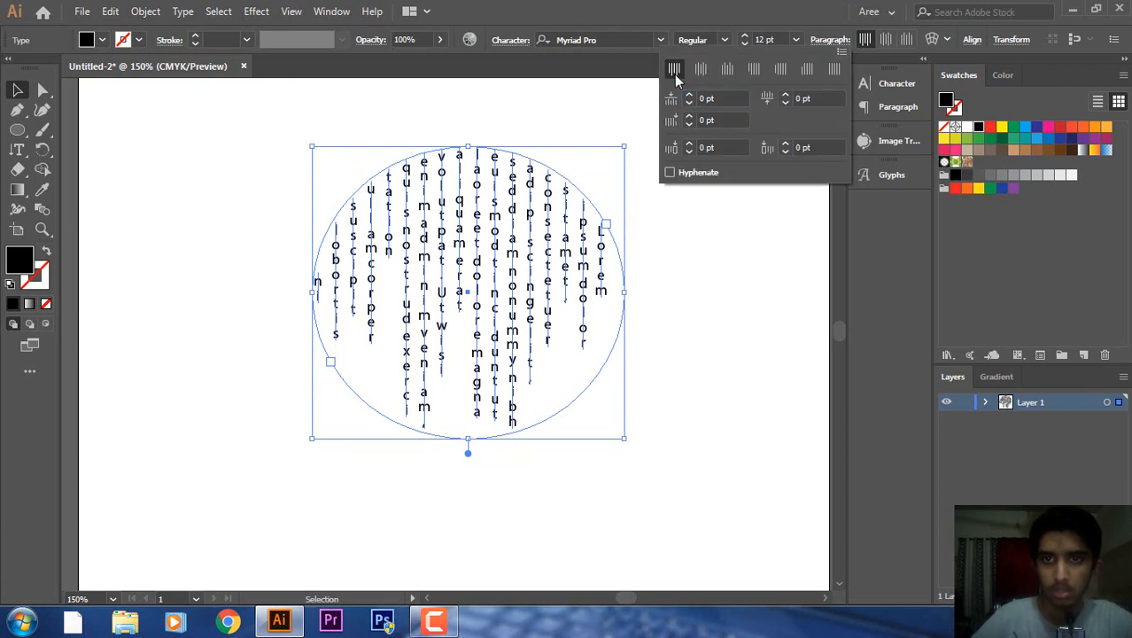
left_click(700, 75)
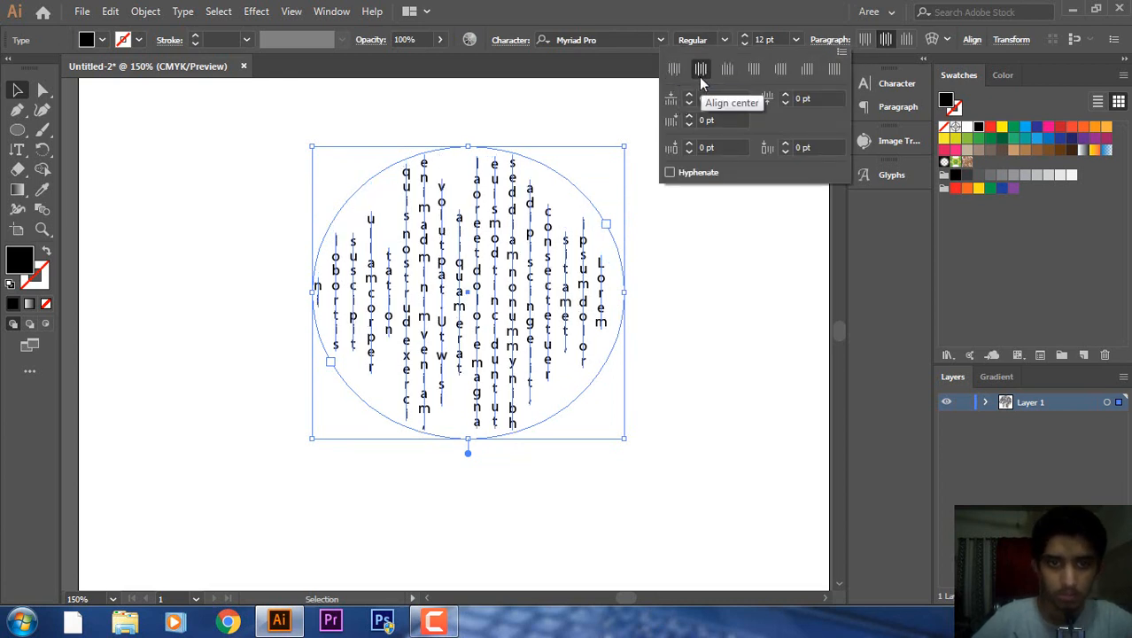
left_click(675, 76)
left_click(725, 357)
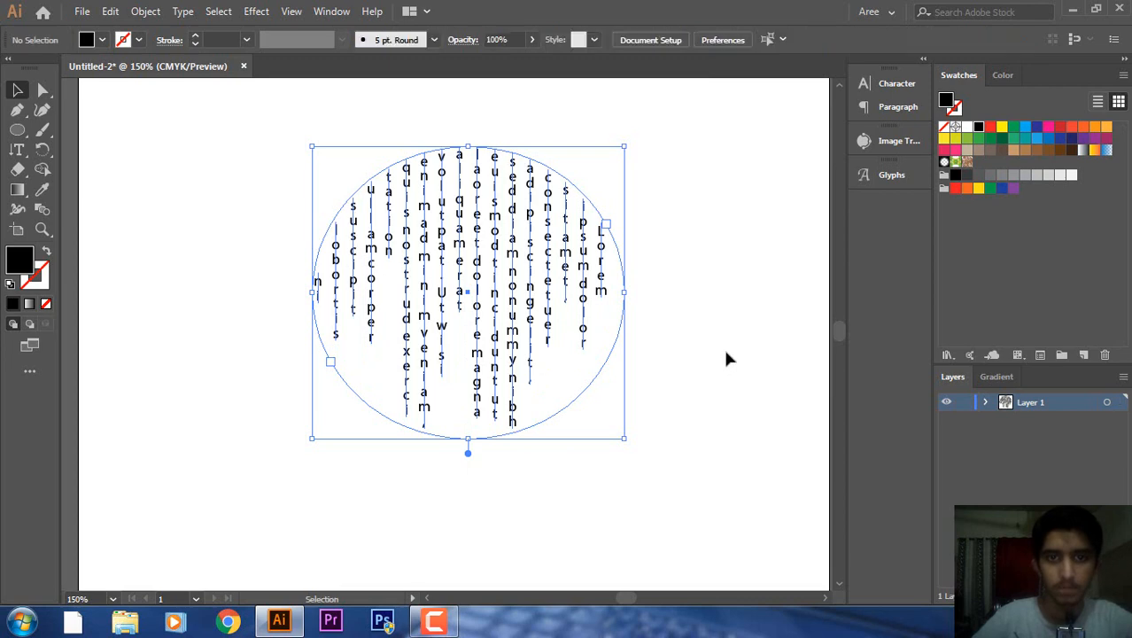
Select the vertical text circle and delete it.
left_click(464, 312)
left_click(651, 163)
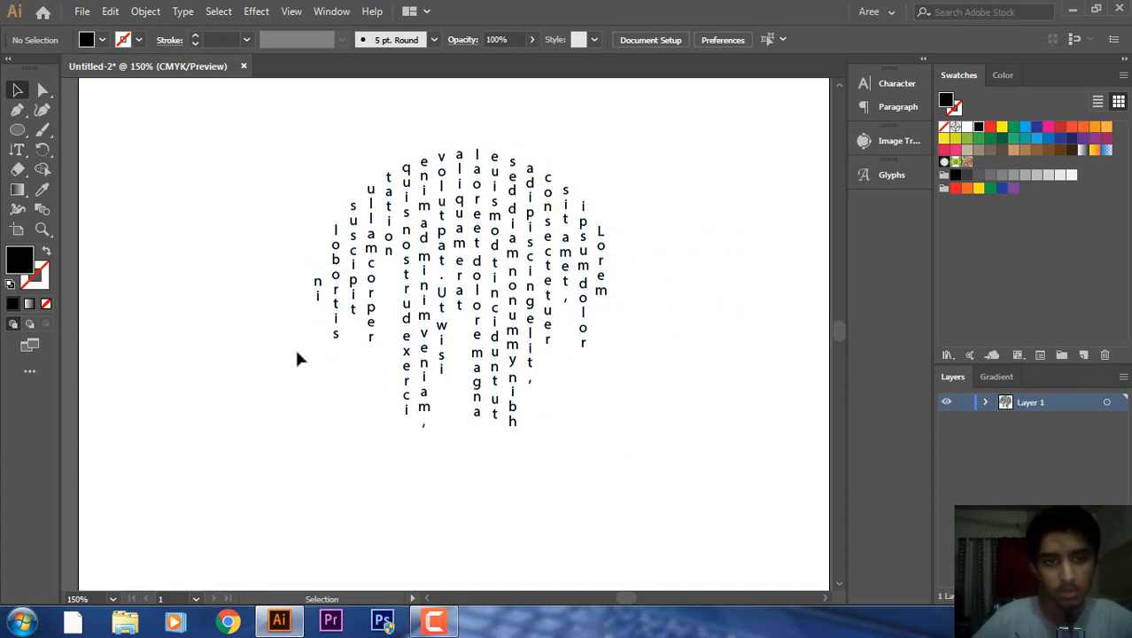
left_click(616, 251)
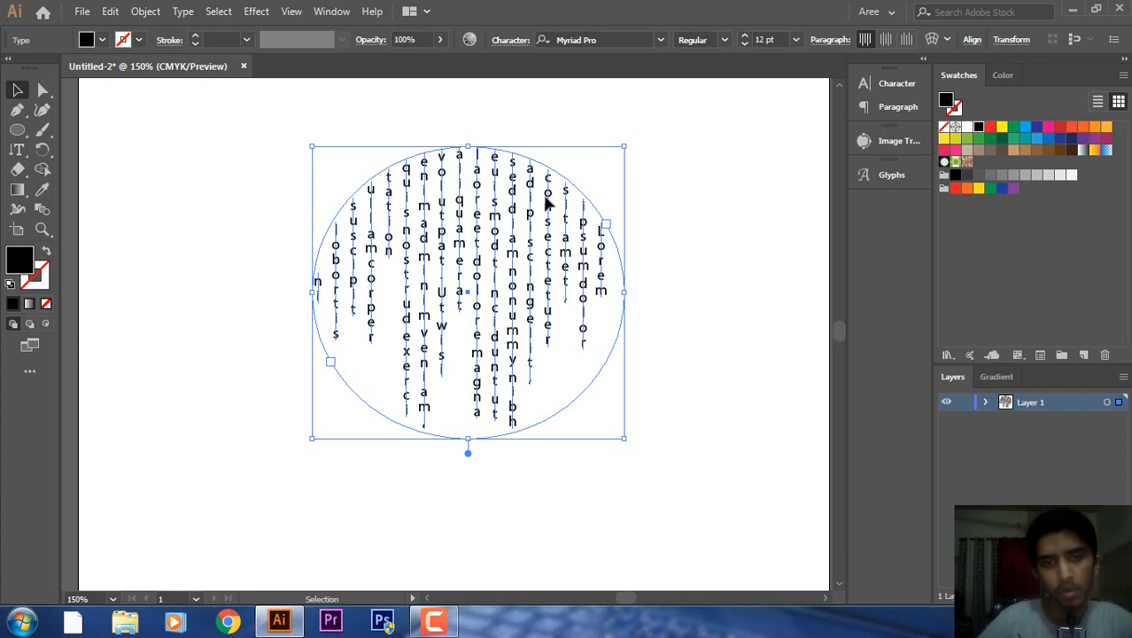
key("Delete")
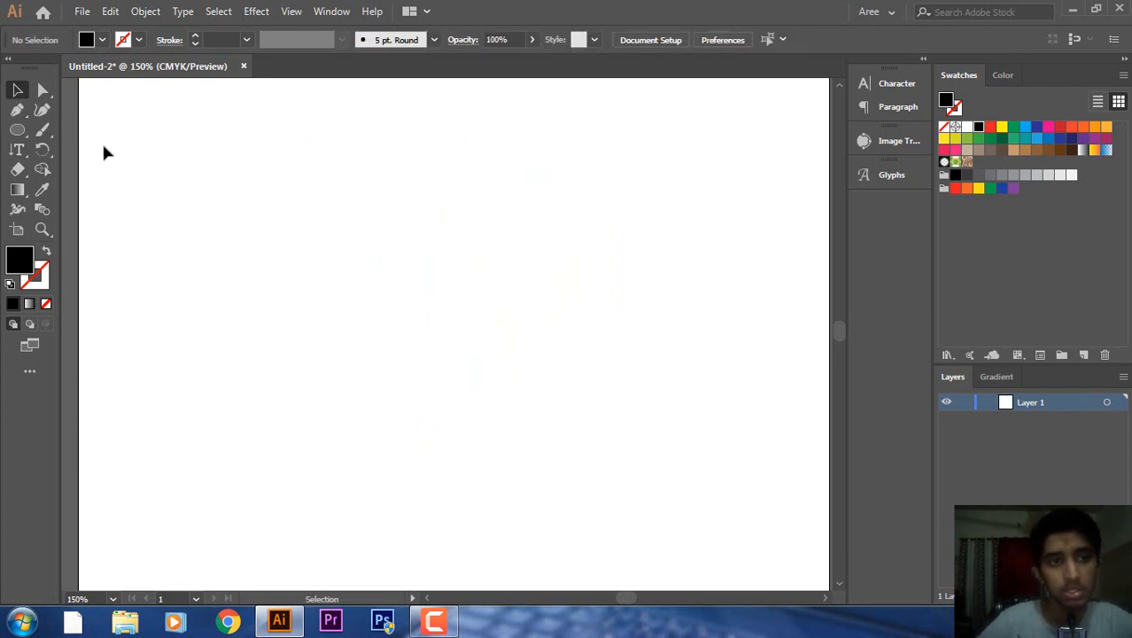
left_click(17, 152)
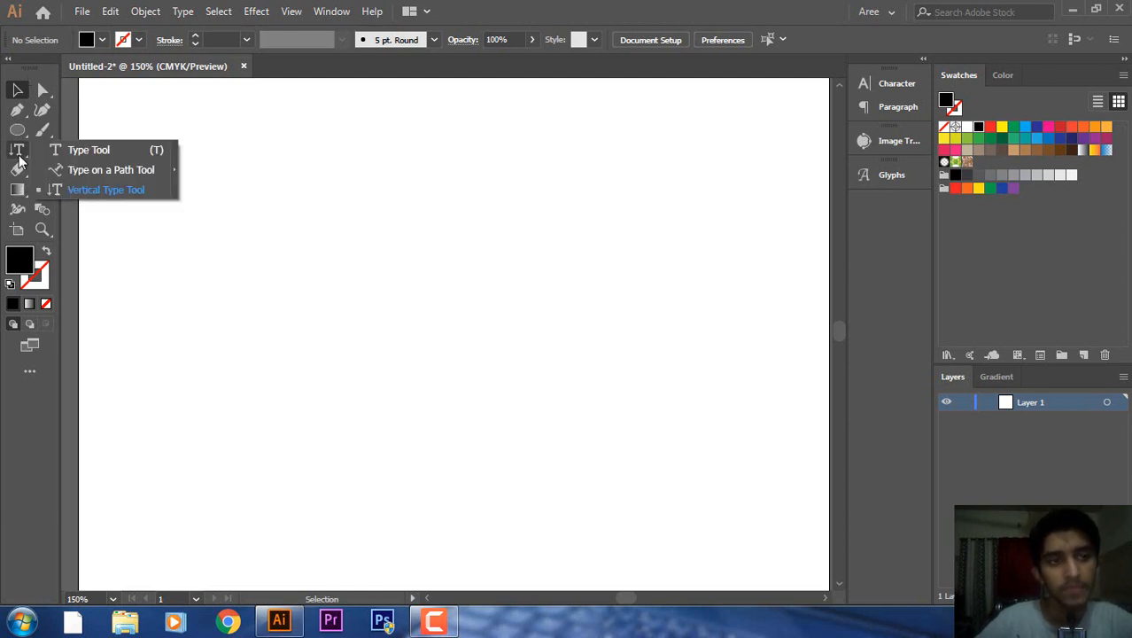
left_click(63, 152)
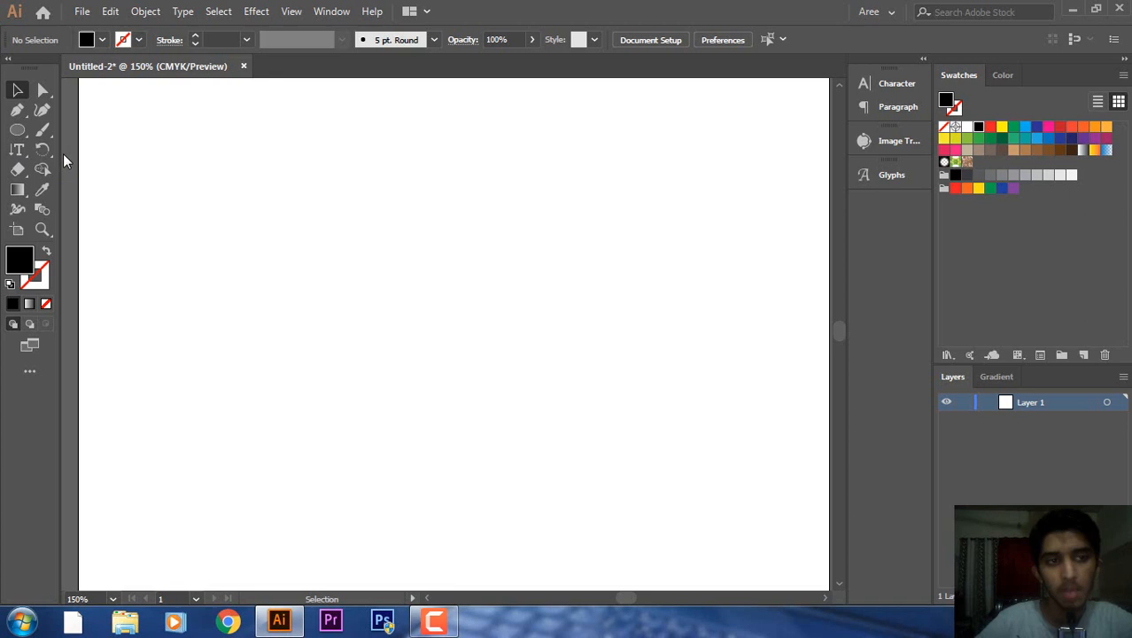
left_click(11, 150)
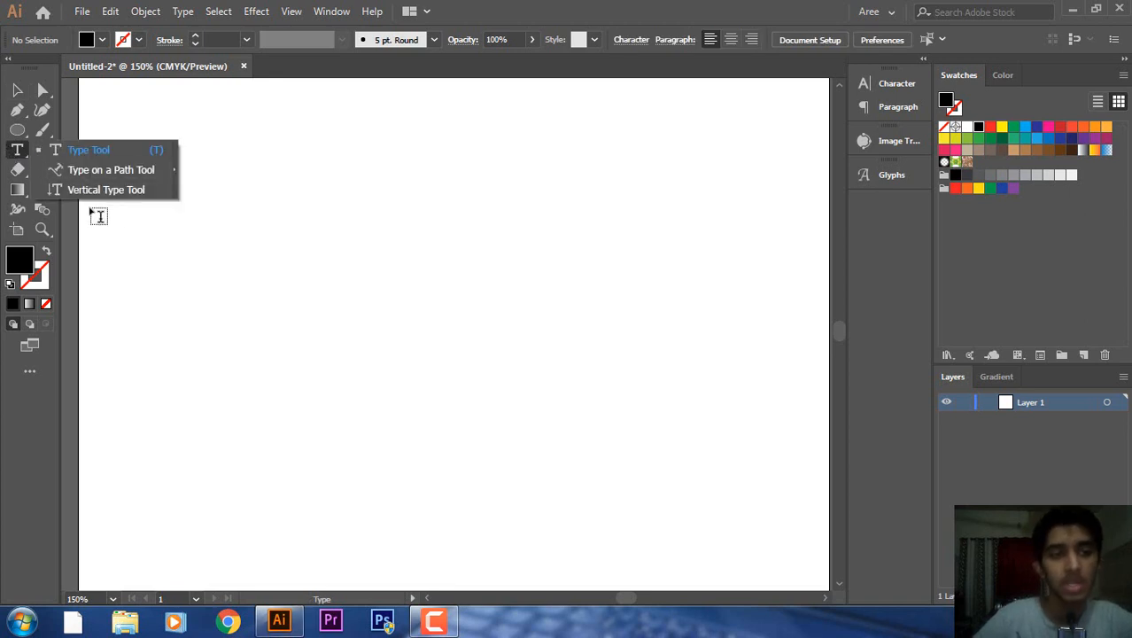
left_click(75, 157)
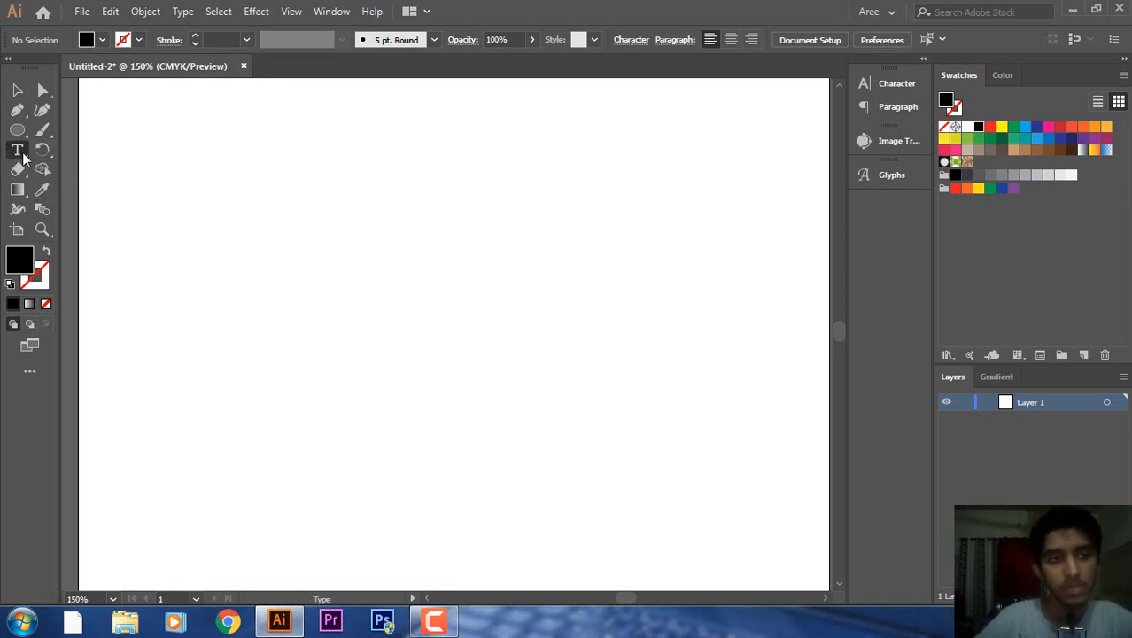
left_click(17, 90)
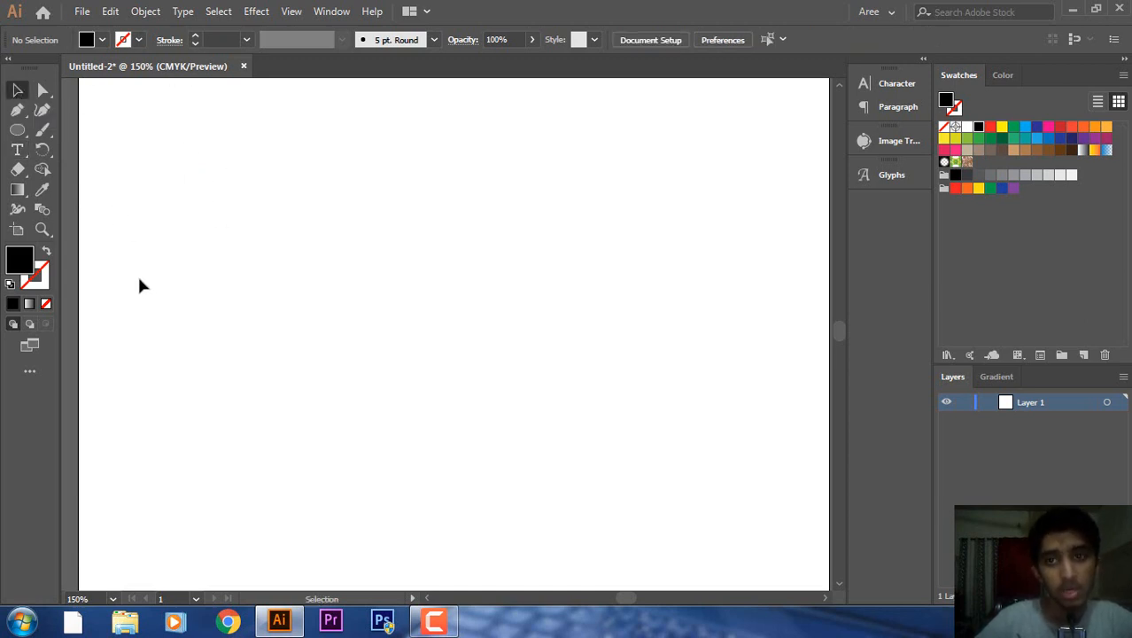
left_click(11, 154)
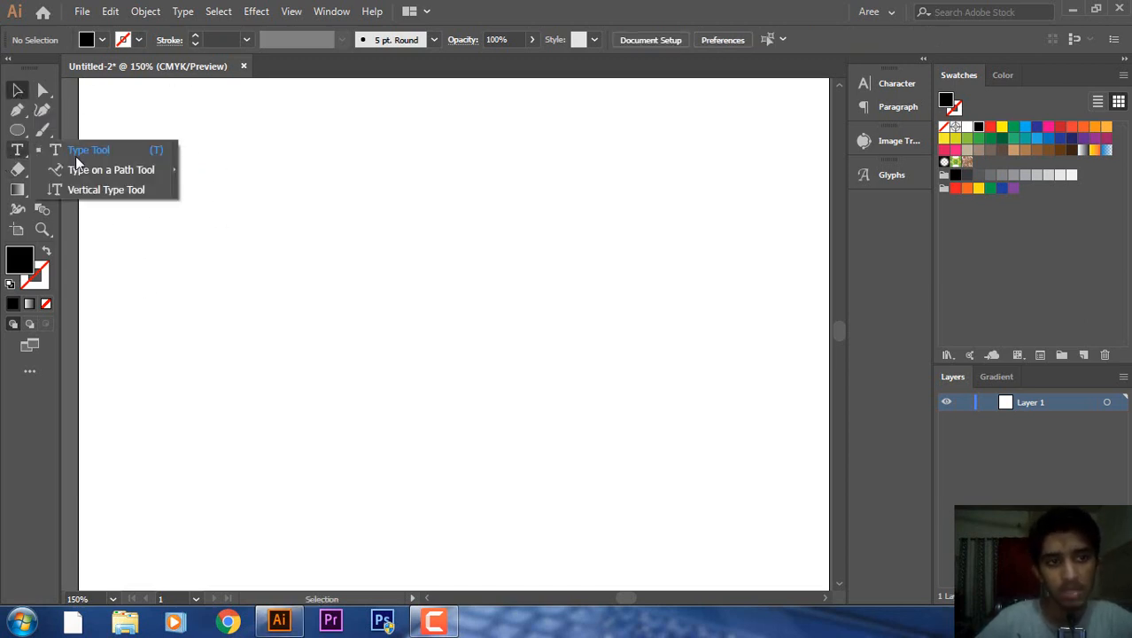
left_click(17, 152)
left_click(18, 91)
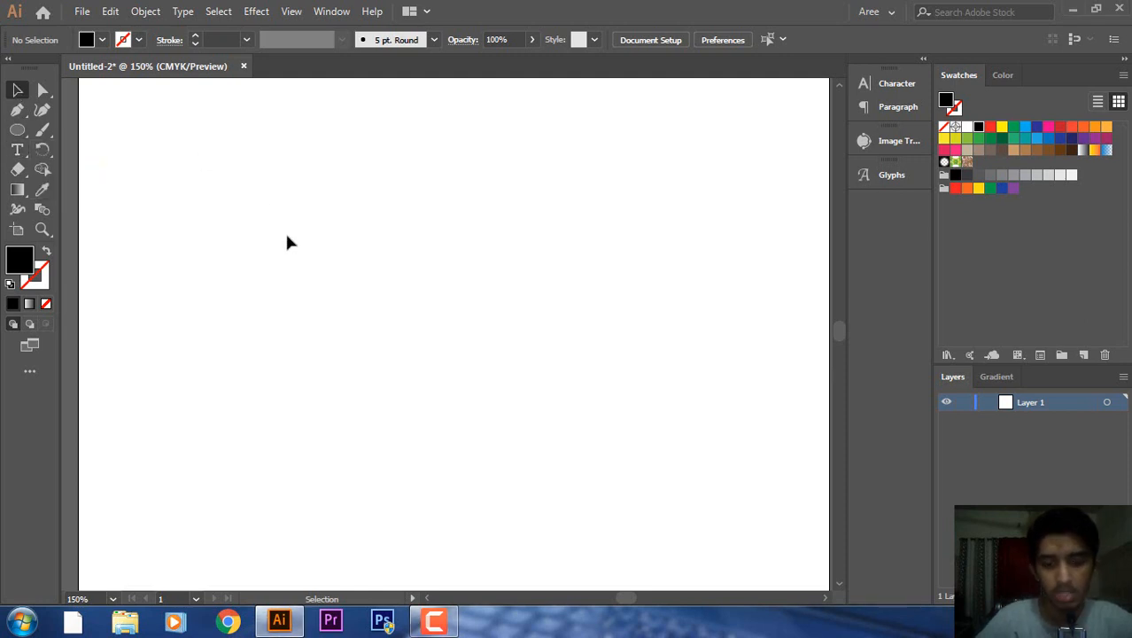
key("ctrl")
key("ctrl+minus")
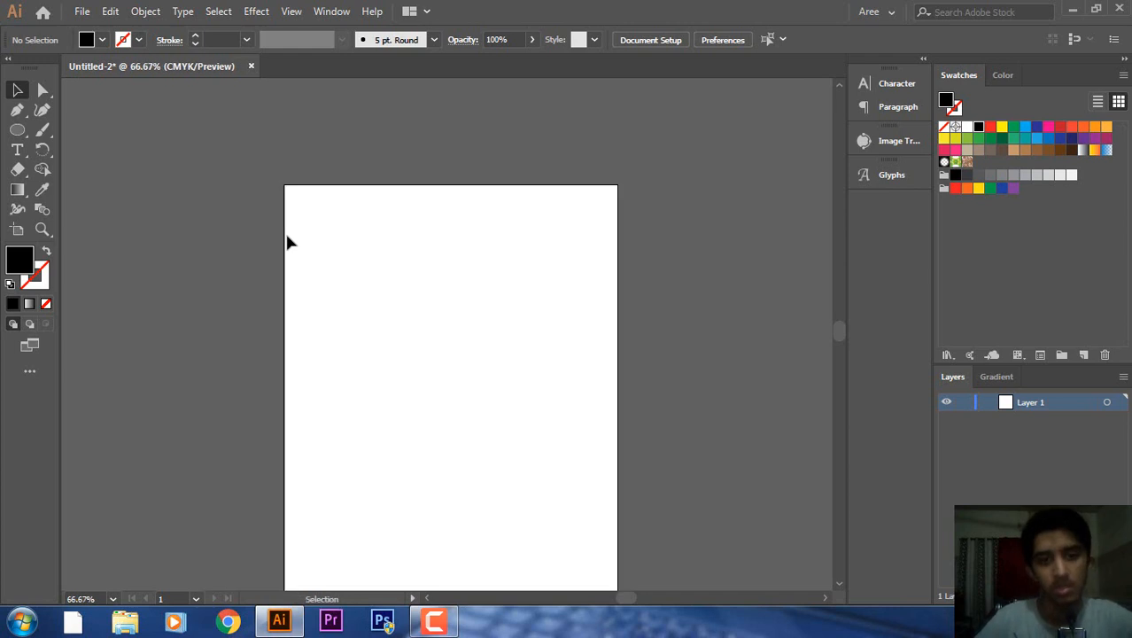
left_click_drag(838, 335, 843, 325)
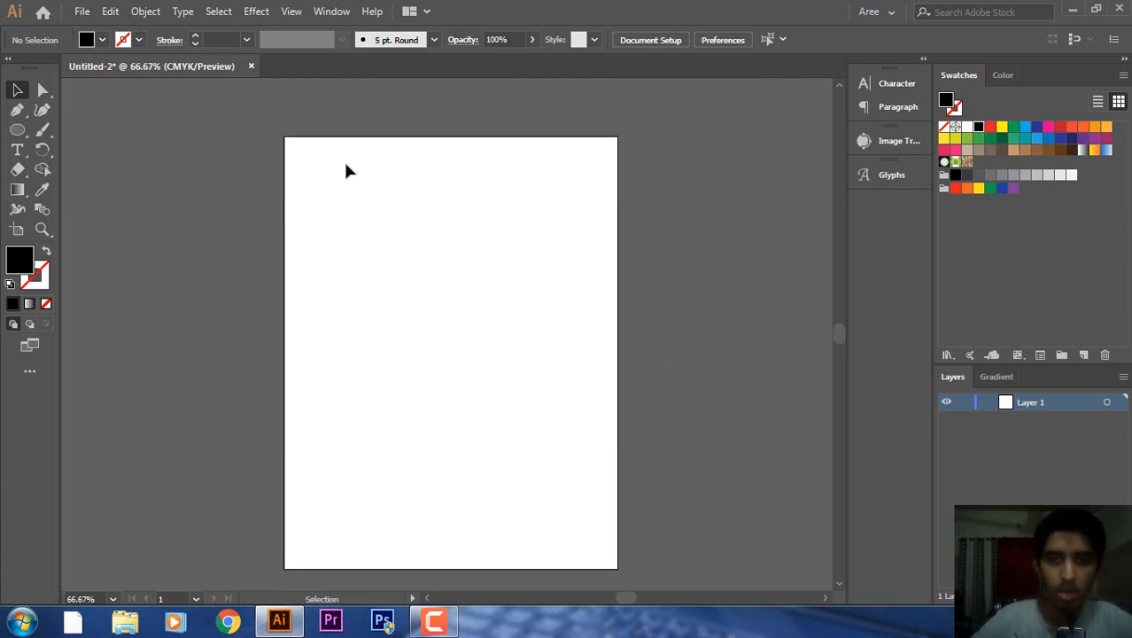
left_click(21, 151)
left_click(19, 91)
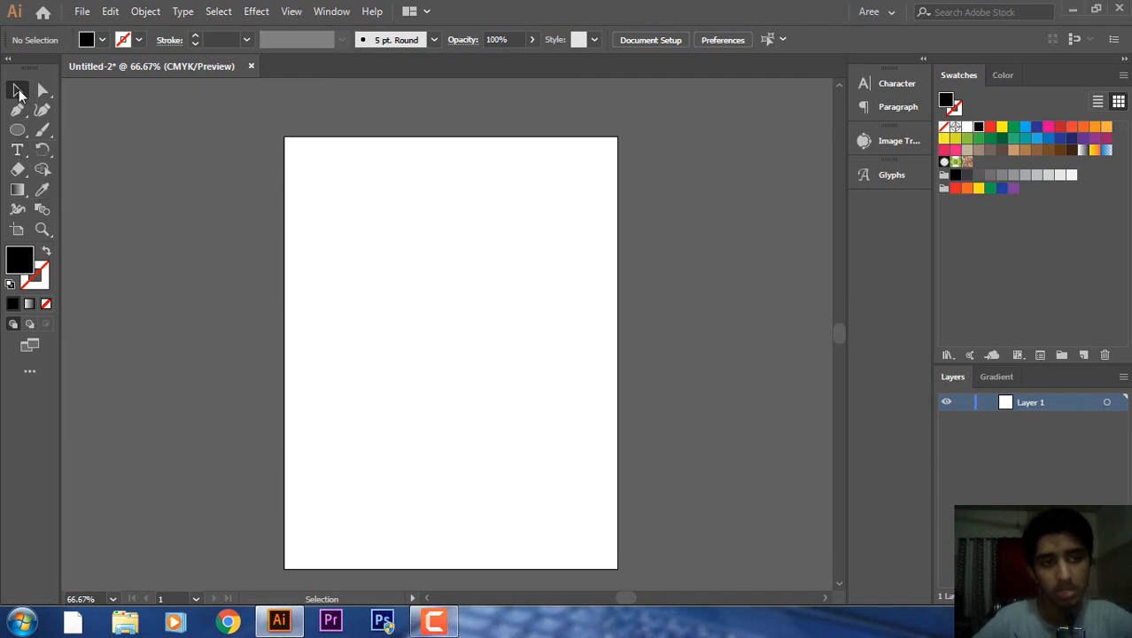
left_click_drag(840, 331, 839, 333)
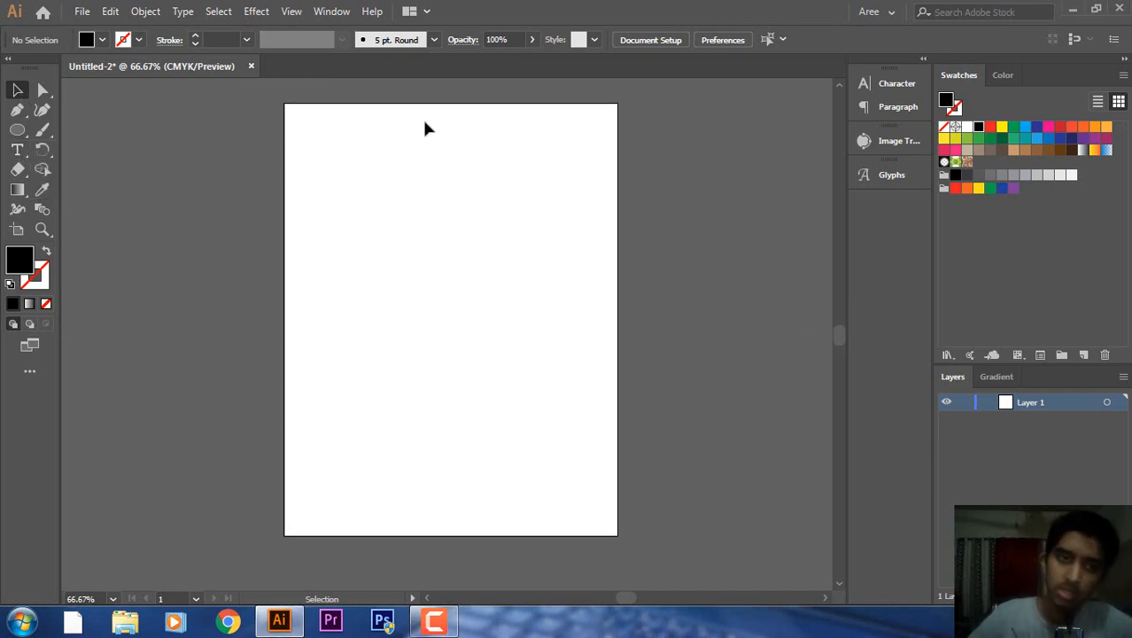